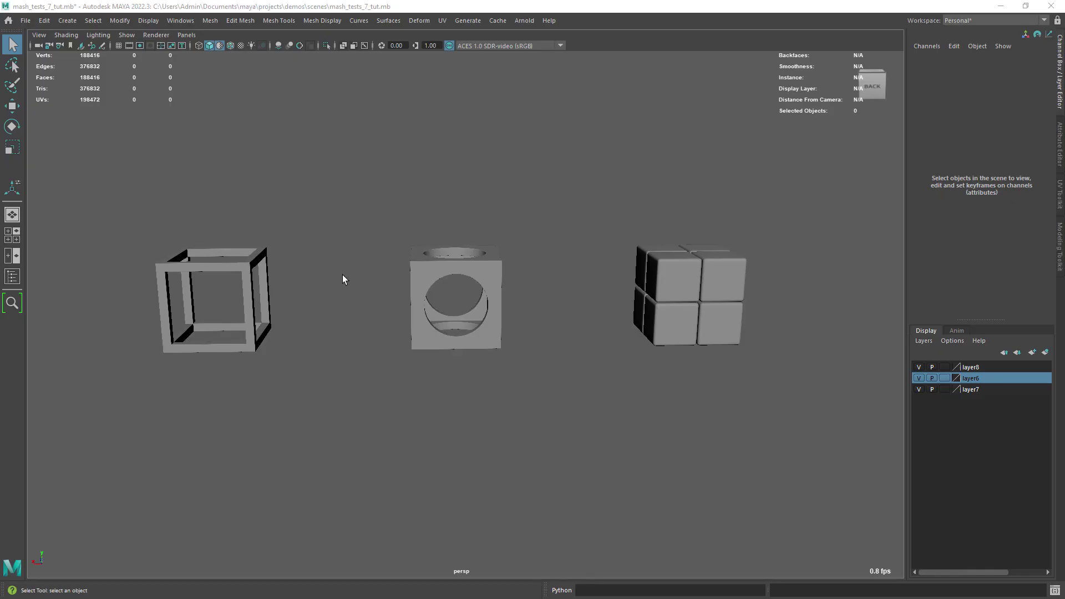
Switch the three cube models to unsmoothed display and overlay the wireframe on the shaded view.
{"action": "left_click_drag", "start_coordinate": [362, 281], "coordinate": [430, 330], "text": "alt"}
{"action": "left_click", "coordinate": [239, 327]}
{"action": "left_click", "coordinate": [433, 316]}
{"action": "left_click", "coordinate": [724, 279]}
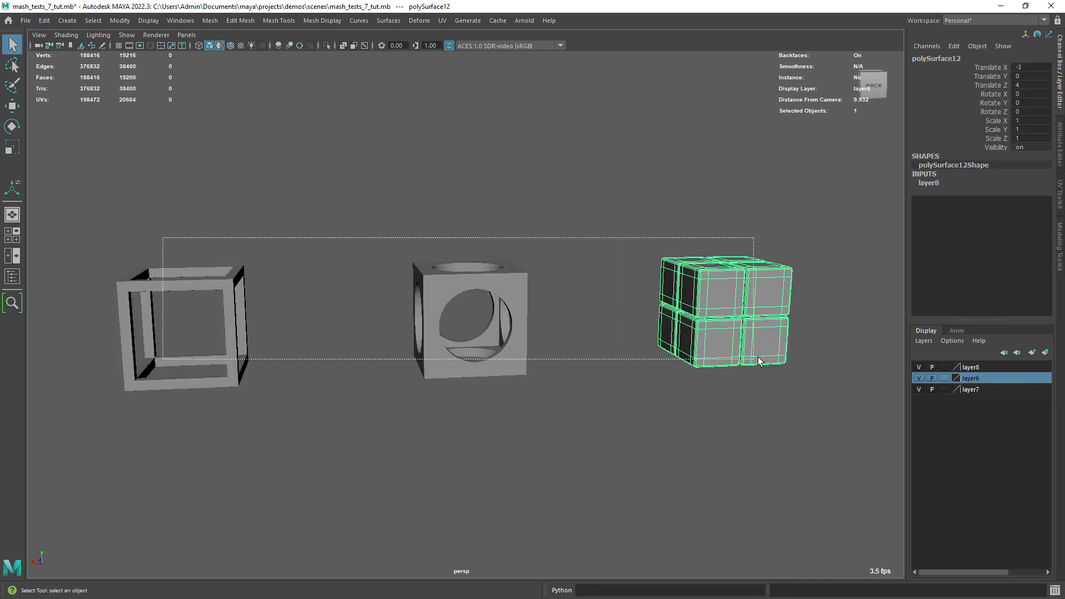
{"action": "left_click_drag", "start_coordinate": [162, 237], "coordinate": [747, 355]}
{"action": "key", "text": "1"}
{"action": "left_click", "coordinate": [599, 328]}
{"action": "left_click_drag", "start_coordinate": [599, 328], "coordinate": [595, 361], "text": "alt"}
{"action": "left_click", "coordinate": [230, 46]}
{"action": "scroll", "coordinate": [422, 266], "scroll_direction": "down", "scroll_amount": 3}
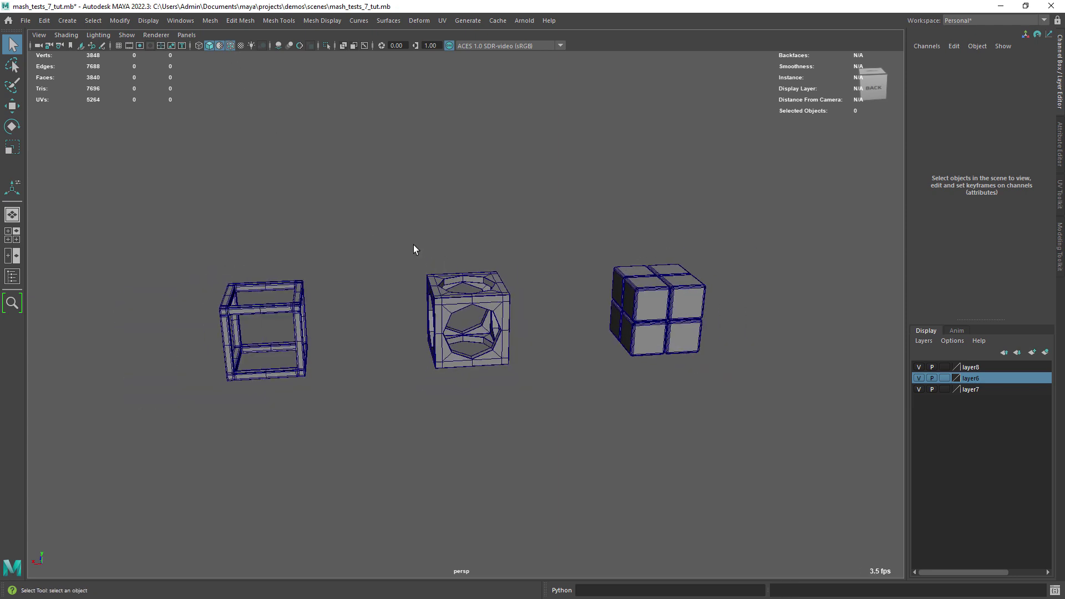
Hide layer6 and layer8 and show the viewport grid.
{"action": "mouse_move", "coordinate": [422, 265]}
{"action": "left_mouse_down", "text": "alt"}
{"action": "mouse_move", "coordinate": [434, 256]}
{"action": "mouse_move", "coordinate": [428, 270]}
{"action": "left_mouse_up", "text": "alt"}
{"action": "scroll", "coordinate": [428, 271], "scroll_direction": "down", "scroll_amount": 2}
{"action": "scroll", "coordinate": [428, 270], "scroll_direction": "up", "scroll_amount": 2}
{"action": "middle_click_drag", "start_coordinate": [427, 303], "coordinate": [423, 266], "text": "alt"}
{"action": "left_click_drag", "start_coordinate": [424, 266], "coordinate": [408, 268], "text": "alt"}
{"action": "scroll", "coordinate": [630, 301], "scroll_direction": "down", "scroll_amount": 2}
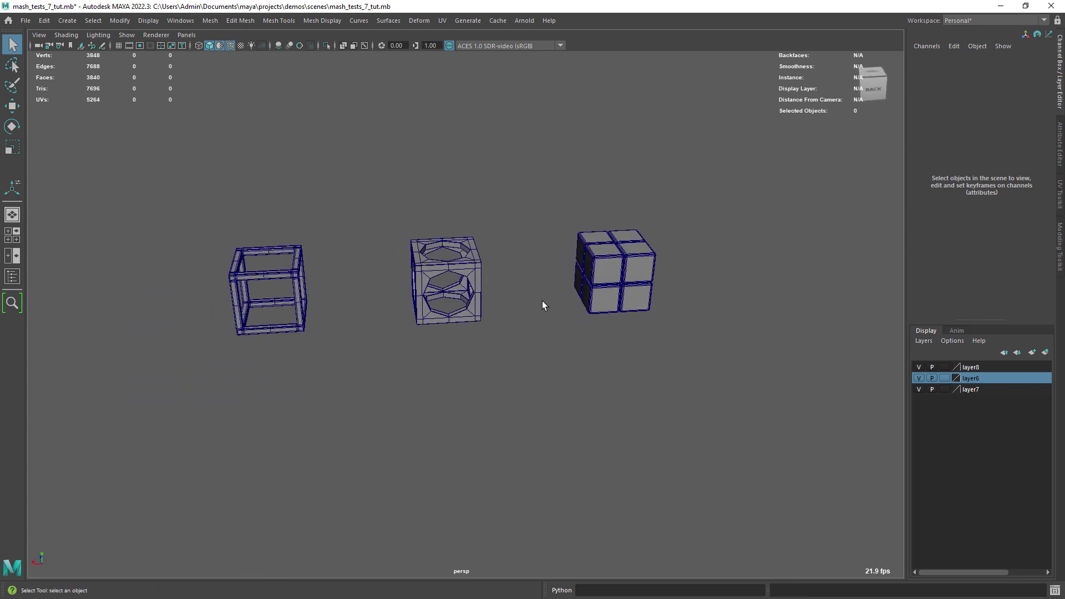
{"action": "left_click", "coordinate": [918, 378]}
{"action": "left_click", "coordinate": [919, 366]}
{"action": "left_click", "coordinate": [119, 46]}
Create a polygon cube at the world origin.
{"action": "scroll", "coordinate": [476, 333], "scroll_direction": "up", "scroll_amount": 2}
{"action": "middle_click_drag", "start_coordinate": [486, 389], "coordinate": [475, 325], "text": "alt"}
{"action": "left_click_drag", "start_coordinate": [475, 325], "coordinate": [487, 316], "text": "alt"}
{"action": "scroll", "coordinate": [487, 277], "scroll_direction": "down", "scroll_amount": 2}
{"action": "right_click_drag", "start_coordinate": [488, 259], "coordinate": [487, 274], "text": "shift"}
{"action": "scroll", "coordinate": [487, 273], "scroll_direction": "down", "scroll_amount": 1}
{"action": "left_click_drag", "start_coordinate": [487, 274], "coordinate": [478, 266], "text": "alt"}
{"action": "scroll", "coordinate": [478, 266], "scroll_direction": "up", "scroll_amount": 3}
{"action": "left_click", "coordinate": [479, 268]}
Duplicate the cube, snap the copy to an upper corner vertex and scale it uniformly to about 0.103.
{"action": "left_click", "coordinate": [437, 301]}
{"action": "key", "text": "ctrl+d"}
{"action": "key", "text": "w"}
{"action": "left_click_drag", "start_coordinate": [417, 318], "coordinate": [598, 240]}
{"action": "key", "text": "v"}
{"action": "middle_click_drag", "start_coordinate": [379, 304], "coordinate": [326, 316]}
{"action": "key", "text": "r"}
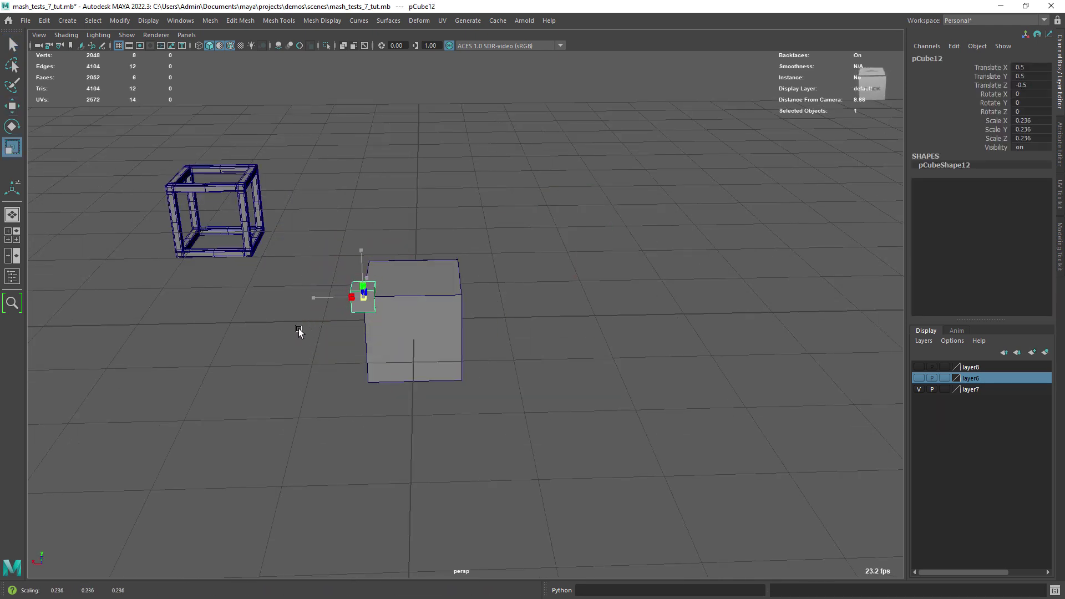
{"action": "left_click_drag", "start_coordinate": [297, 328], "coordinate": [288, 332]}
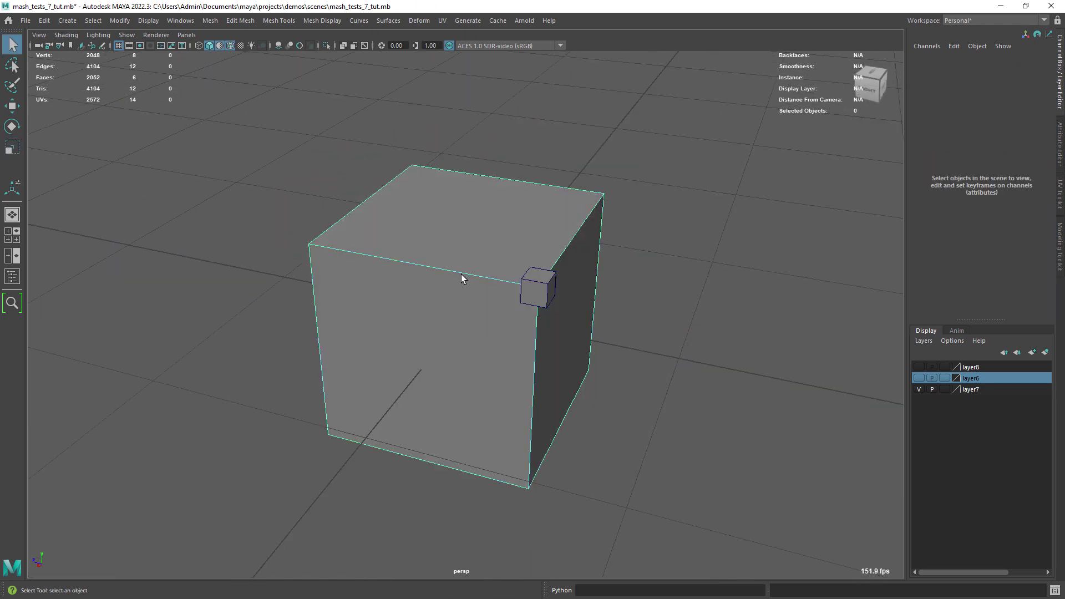
Split the large cube through its centre with edge loops in all three directions.
{"action": "left_click", "coordinate": [460, 276]}
{"action": "right_click", "coordinate": [437, 292], "text": "ctrl"}
{"action": "right_click_drag", "start_coordinate": [435, 294], "coordinate": [501, 308], "text": "ctrl"}
{"action": "key", "text": "g"}
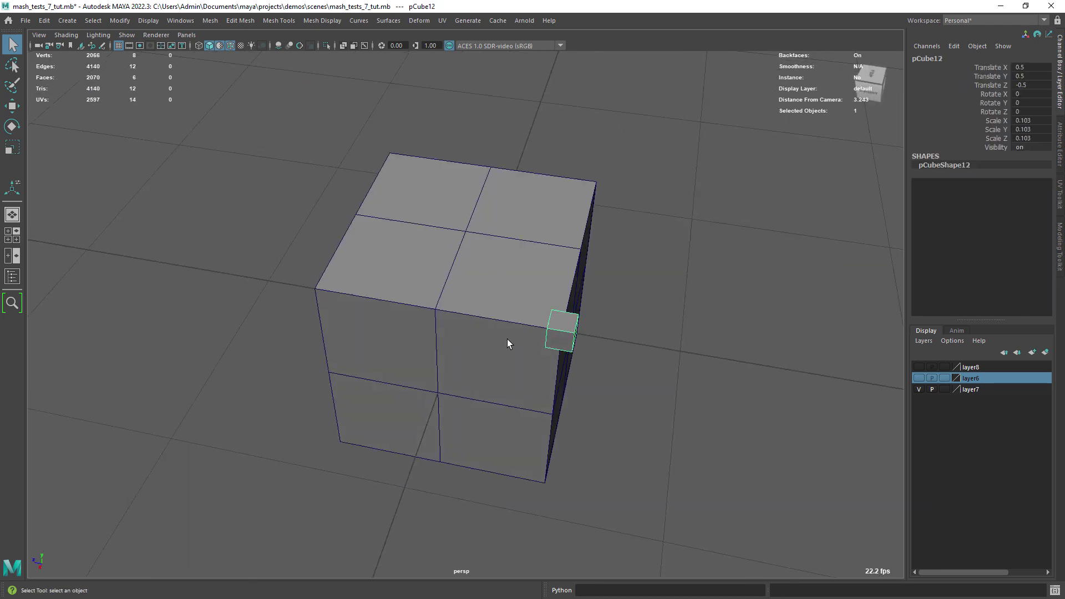
Extrude one inward face of the small cube along the top edge to the large cube's edge midpoint, and delete the end face.
{"action": "mouse_move", "coordinate": [507, 276]}
{"action": "left_mouse_down", "text": "alt"}
{"action": "mouse_move", "coordinate": [497, 320]}
{"action": "mouse_move", "coordinate": [491, 288]}
{"action": "left_mouse_up", "text": "alt"}
{"action": "key", "text": "F11"}
{"action": "left_click", "coordinate": [544, 282]}
{"action": "key", "text": "ctrl+e"}
{"action": "key", "text": "w"}
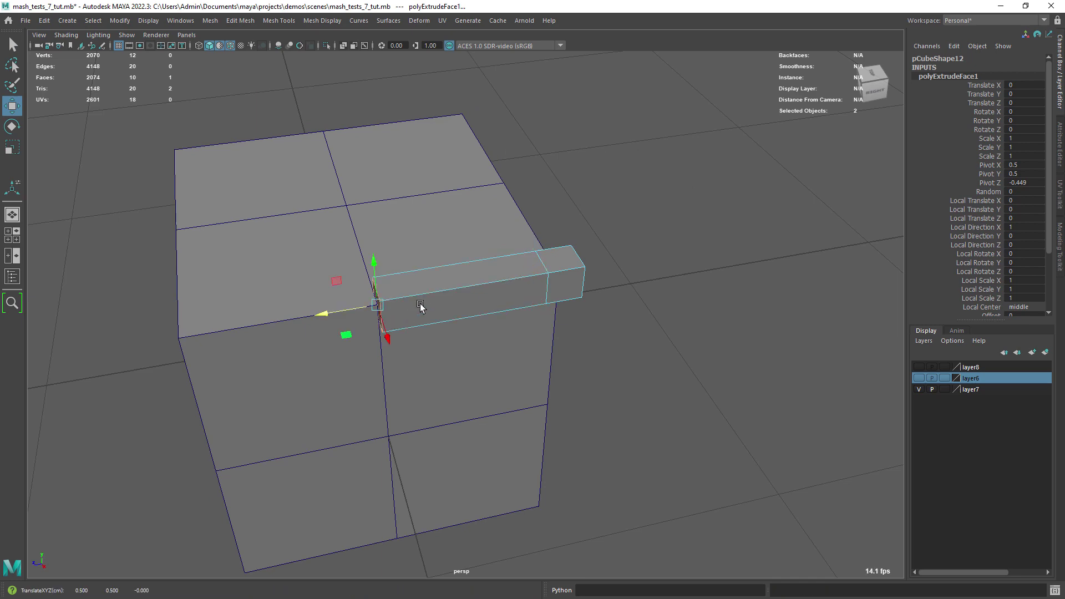
{"action": "key", "text": "Delete"}
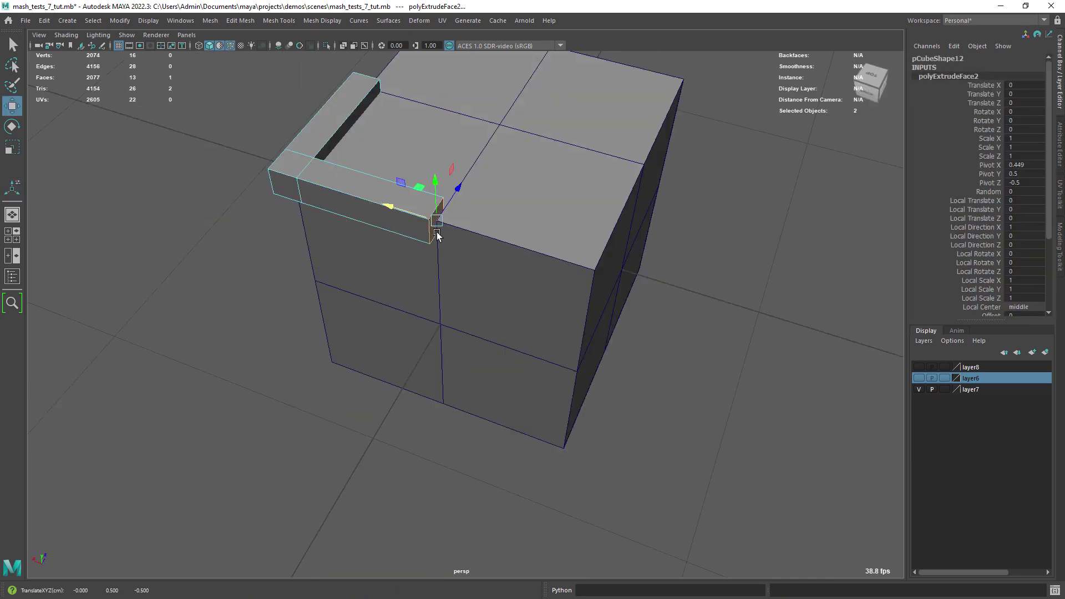
Extrude the small cube's two other inward faces along the adjoining edges to their midpoints and delete the end faces.
{"action": "left_click_drag", "start_coordinate": [438, 228], "coordinate": [408, 230], "text": "alt"}
{"action": "right_click_drag", "start_coordinate": [408, 231], "coordinate": [422, 289], "text": "shift"}
{"action": "left_click_drag", "start_coordinate": [521, 281], "coordinate": [500, 283], "text": "alt"}
{"action": "left_click", "coordinate": [581, 198]}
{"action": "key", "text": "ctrl+z"}
{"action": "key", "text": "ctrl+z"}
{"action": "left_click_drag", "start_coordinate": [431, 284], "coordinate": [414, 267], "text": "alt"}
Mirror the three-armed corner piece across the three world axes into a full cube frame and preview it smoothed.
{"action": "right_click_drag", "start_coordinate": [423, 208], "coordinate": [416, 335], "text": "shift"}
{"action": "type", "text": "0.01"}
{"action": "key", "text": "Return"}
{"action": "left_click_drag", "start_coordinate": [502, 328], "coordinate": [388, 311], "text": "alt"}
{"action": "right_click_drag", "start_coordinate": [399, 233], "coordinate": [397, 358], "text": "shift"}
{"action": "left_click", "coordinate": [584, 190]}
{"action": "left_click", "coordinate": [585, 199]}
{"action": "left_click", "coordinate": [581, 216]}
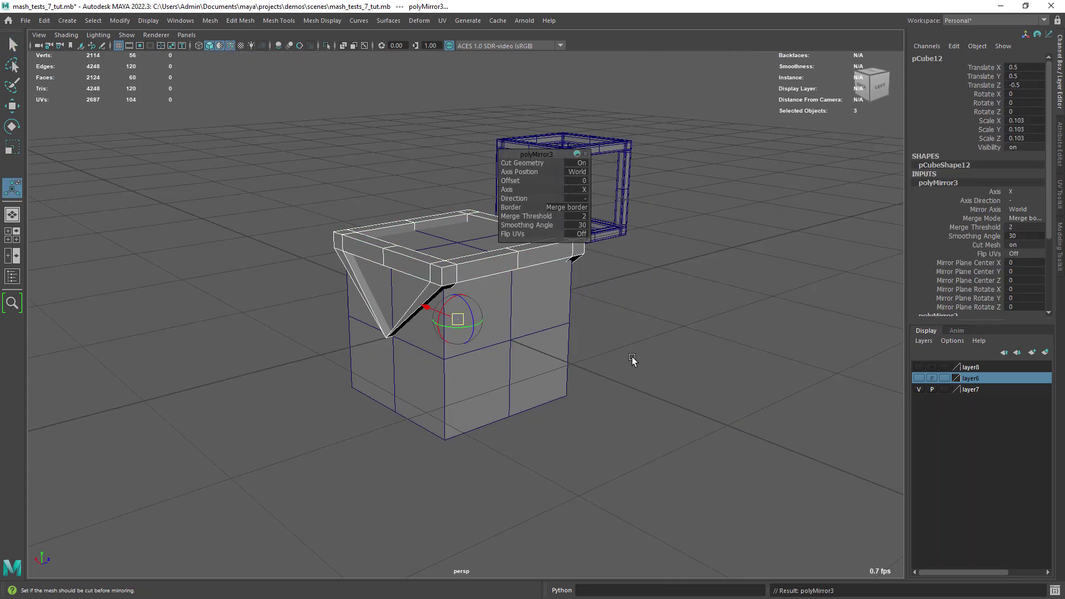
{"action": "right_click_drag", "start_coordinate": [464, 294], "coordinate": [593, 204], "text": "shift"}
{"action": "key", "text": "3"}
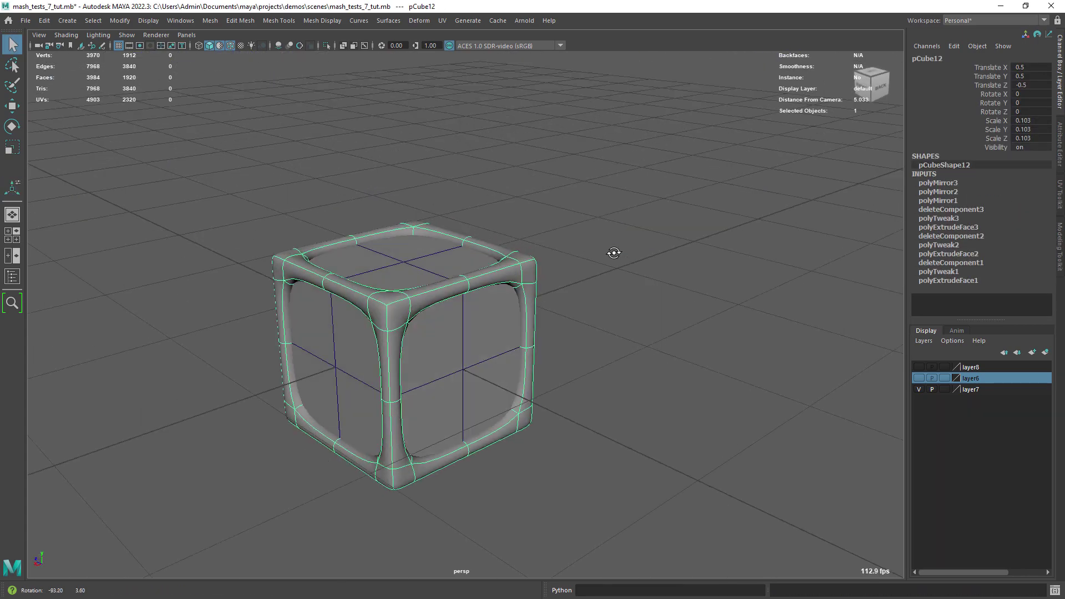
{"action": "left_click_drag", "start_coordinate": [612, 254], "coordinate": [516, 261], "text": "alt"}
Put the split cube on a new display layer set to template, and place a frame copy on another new, hidden layer.
{"action": "left_click", "coordinate": [1045, 353]}
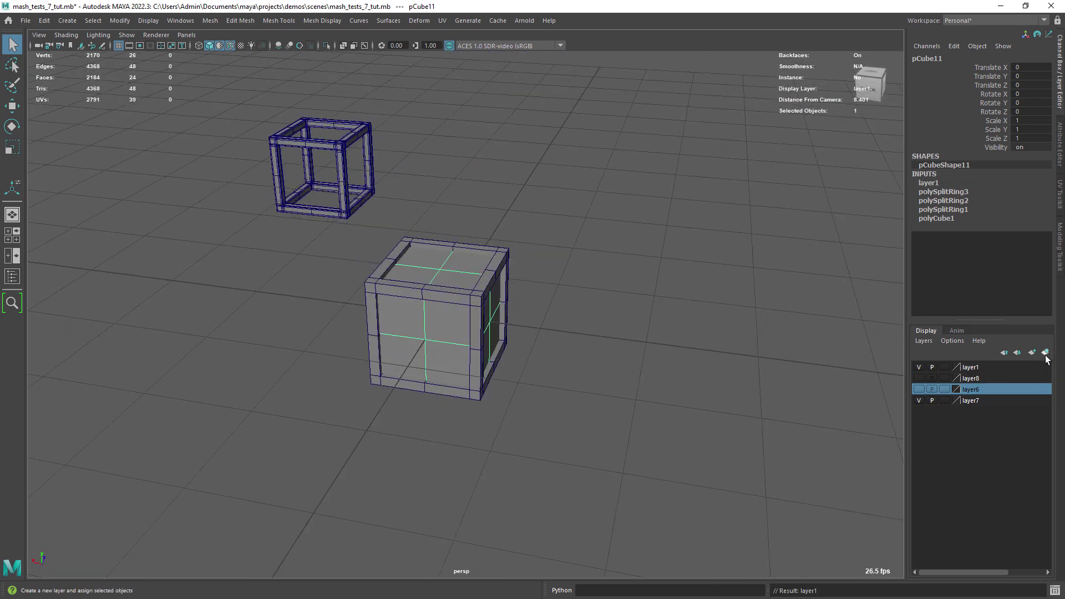
{"action": "left_click", "coordinate": [945, 367]}
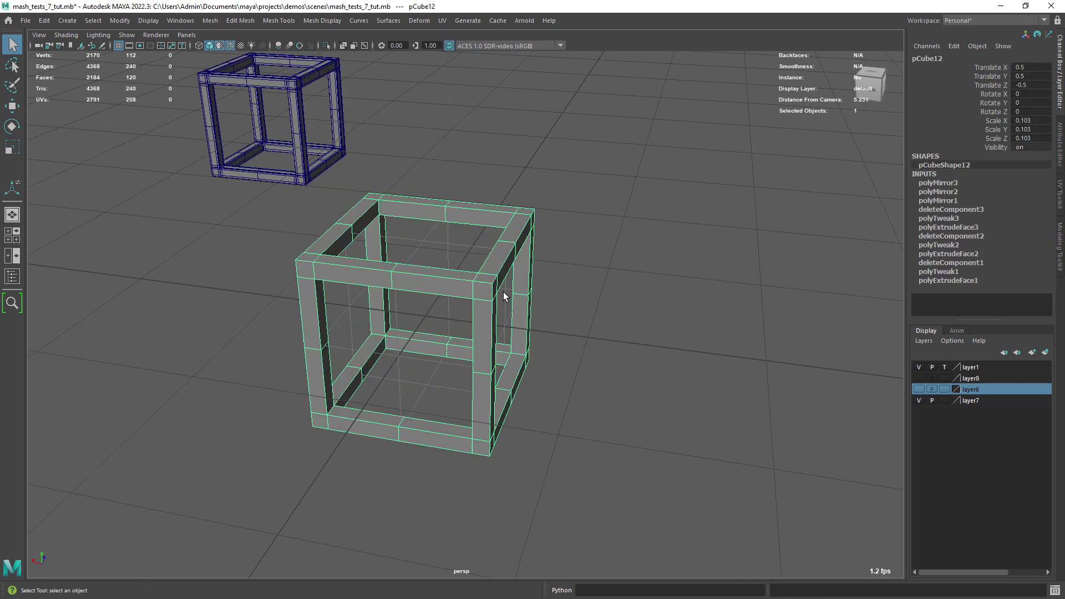
{"action": "left_click_drag", "start_coordinate": [504, 292], "coordinate": [491, 301], "text": "alt"}
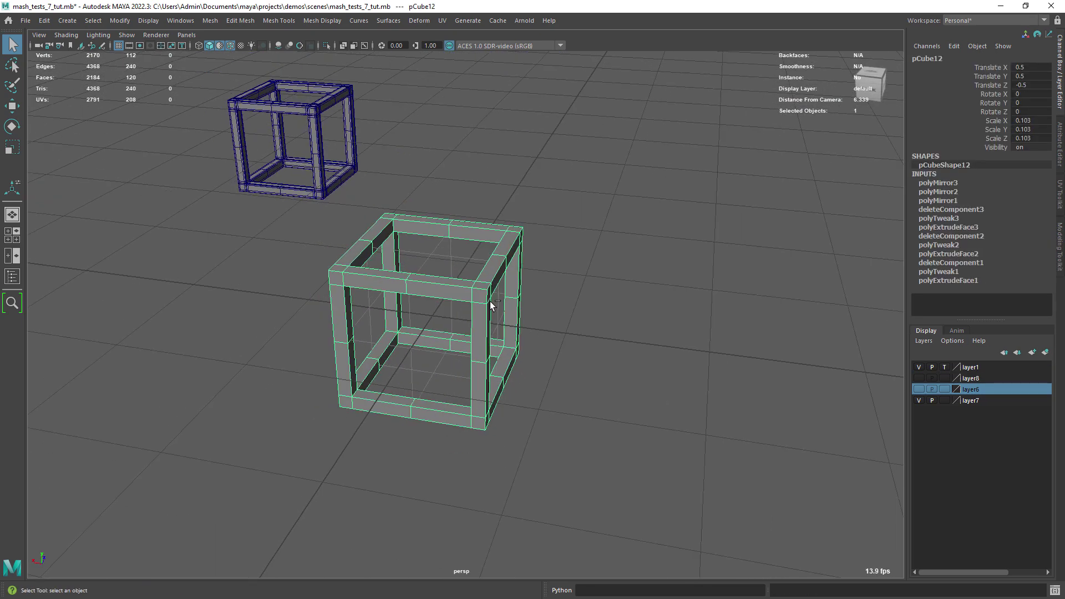
{"action": "left_click", "coordinate": [1045, 353]}
{"action": "left_click", "coordinate": [919, 367]}
Delete the frame's faces beyond the centre planes, keeping only one three-armed corner.
{"action": "left_click", "coordinate": [523, 351]}
{"action": "left_click_drag", "start_coordinate": [524, 351], "coordinate": [471, 426], "text": "alt"}
{"action": "left_click", "coordinate": [472, 427]}
{"action": "scroll", "coordinate": [472, 427], "scroll_direction": "up", "scroll_amount": 5}
{"action": "scroll", "coordinate": [398, 348], "scroll_direction": "up", "scroll_amount": 3}
{"action": "scroll", "coordinate": [475, 287], "scroll_direction": "down", "scroll_amount": 8}
{"action": "key", "text": "f"}
{"action": "left_click_drag", "start_coordinate": [624, 306], "coordinate": [561, 388], "text": "alt"}
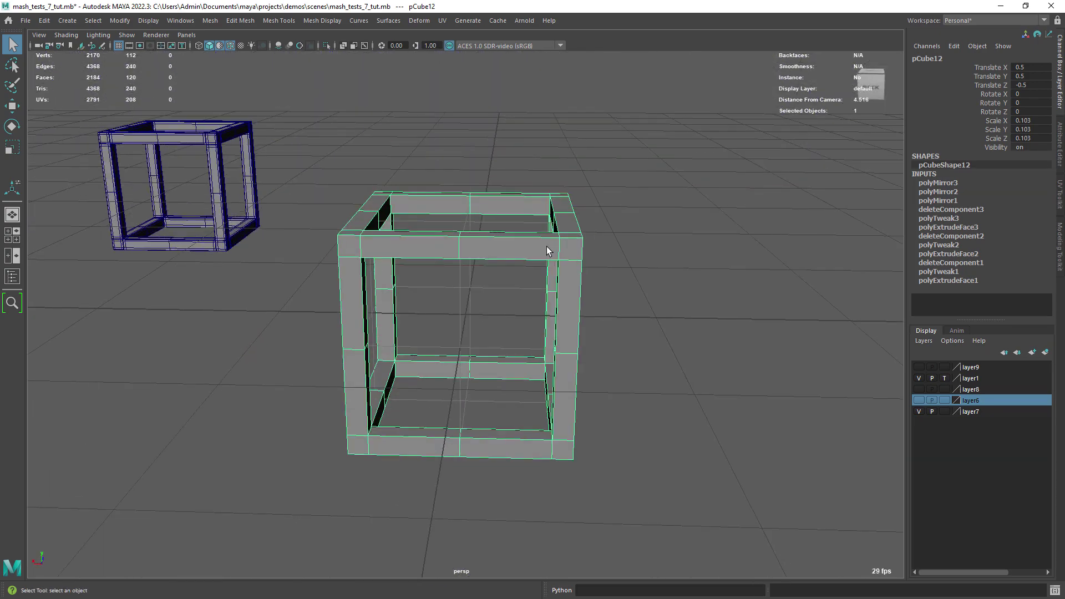
{"action": "right_click_drag", "start_coordinate": [561, 388], "coordinate": [561, 432]}
{"action": "key", "text": "Delete"}
{"action": "left_click_drag", "start_coordinate": [532, 333], "coordinate": [422, 311], "text": "alt"}
{"action": "left_click_drag", "start_coordinate": [263, 144], "coordinate": [401, 392]}
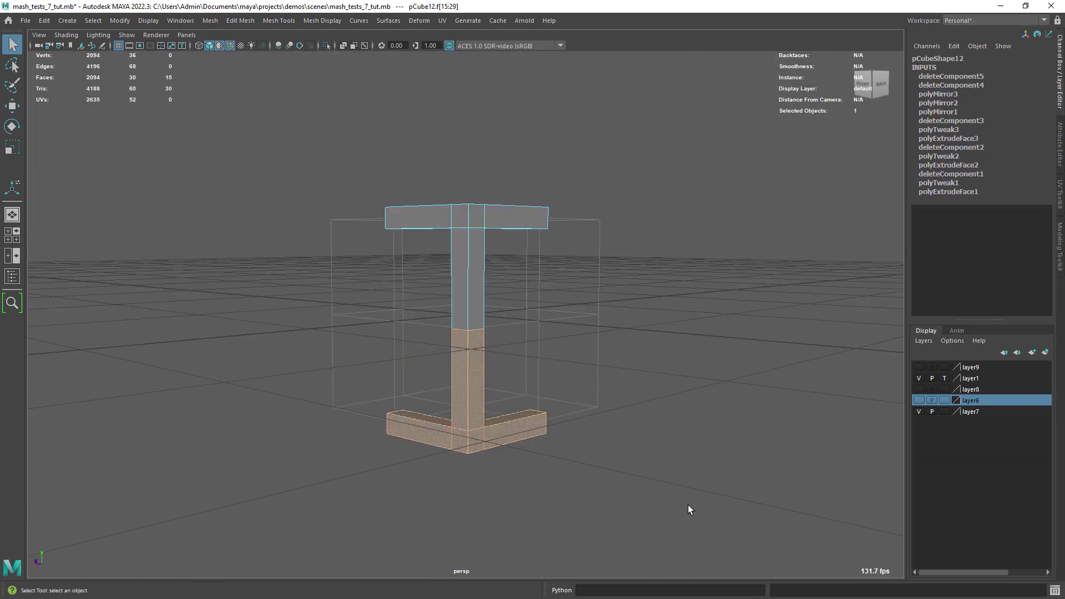
{"action": "left_click_drag", "start_coordinate": [687, 504], "coordinate": [503, 275], "text": "alt"}
Insert an edge loop across each of the three arms close to the corner using Multi-Cut with a 5% snap step.
{"action": "right_click", "coordinate": [501, 287], "text": "shift"}
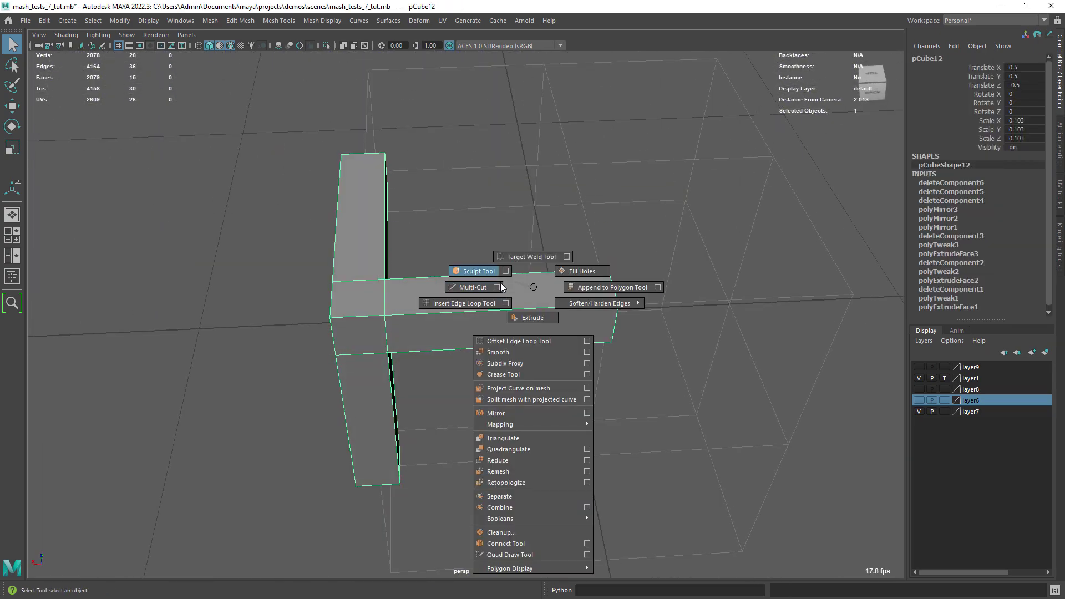
{"action": "left_click", "coordinate": [477, 280]}
{"action": "left_click", "coordinate": [720, 137]}
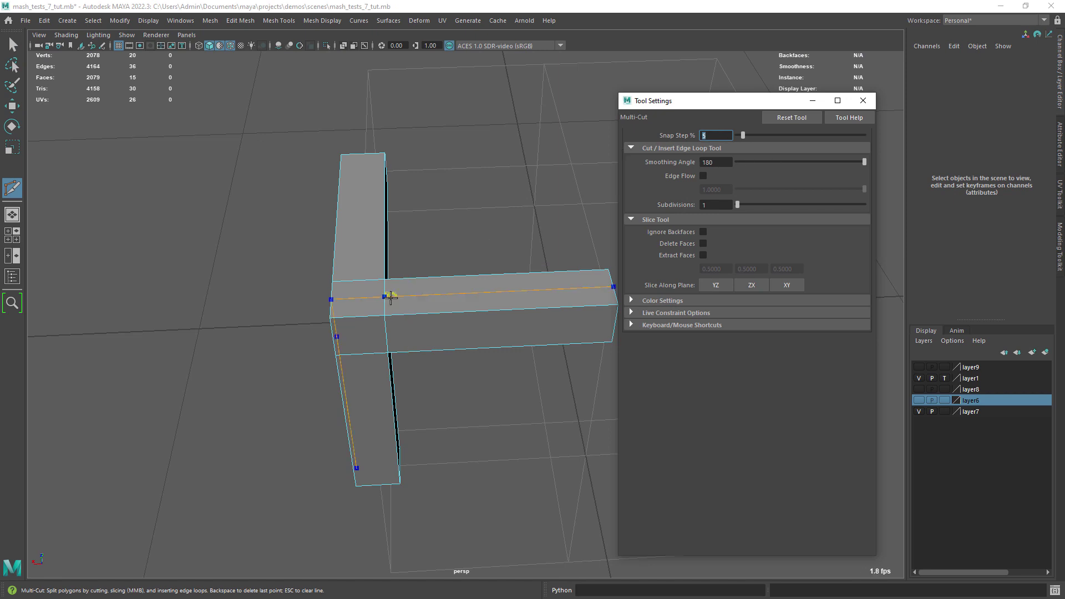
{"action": "left_click", "coordinate": [413, 311], "text": "ctrl+shift"}
{"action": "left_click_drag", "start_coordinate": [465, 321], "coordinate": [461, 355], "text": "alt"}
{"action": "left_click", "coordinate": [497, 319], "text": "ctrl+shift"}
{"action": "left_click", "coordinate": [515, 368], "text": "ctrl+shift"}
{"action": "key", "text": "q"}
{"action": "left_click", "coordinate": [862, 101]}
Bevel the long edges of the corner piece's arms with 2 segments and a fraction of about 0.19.
{"action": "double_click", "coordinate": [413, 306]}
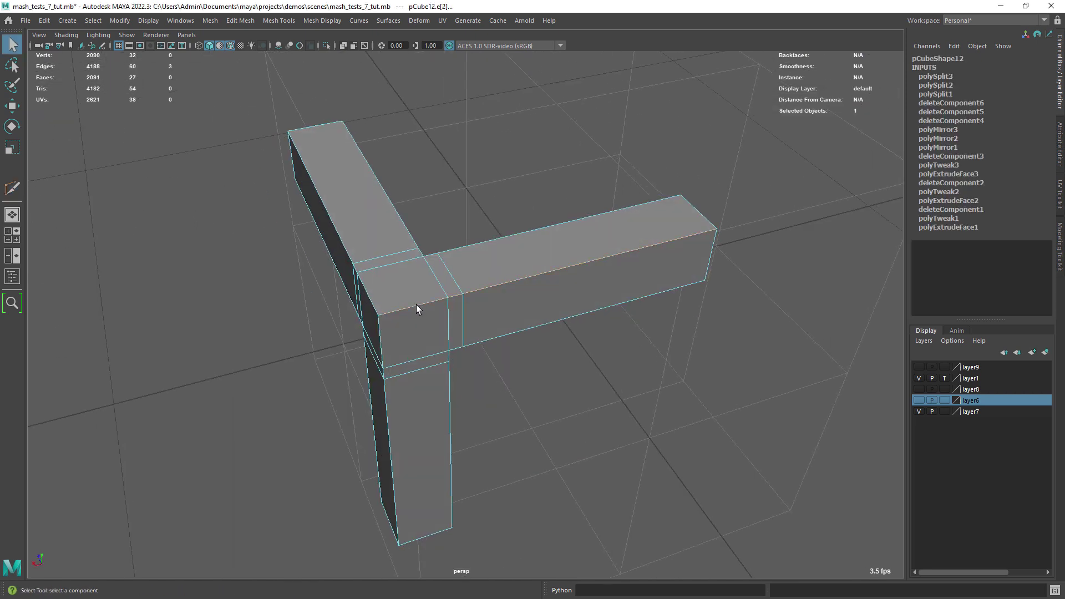
{"action": "left_click_drag", "start_coordinate": [374, 305], "coordinate": [469, 218], "text": "alt"}
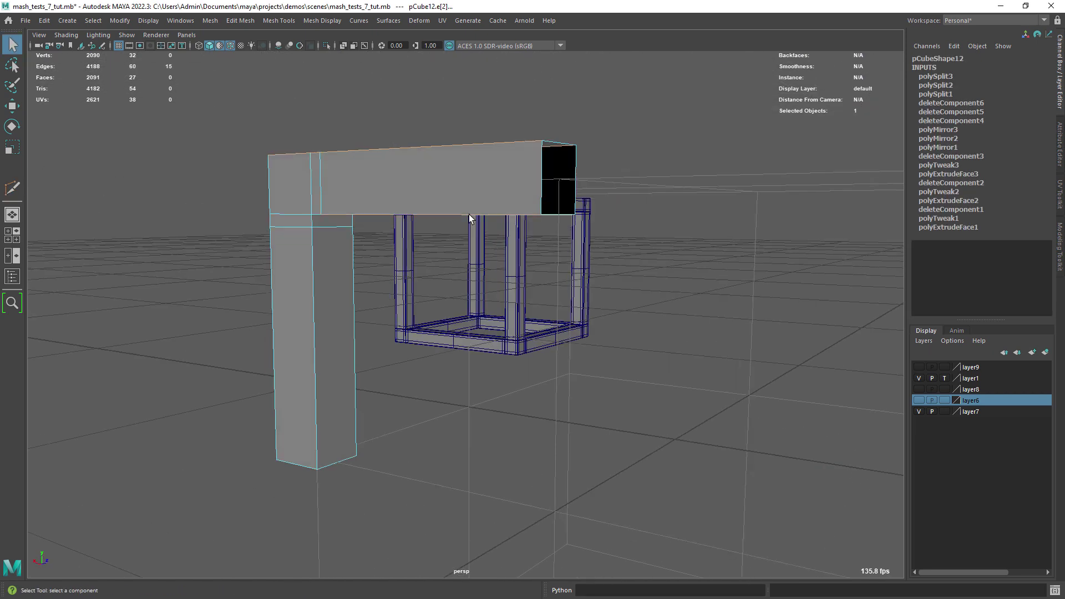
{"action": "double_click", "coordinate": [353, 295], "text": "shift"}
{"action": "left_click_drag", "start_coordinate": [353, 295], "coordinate": [431, 213], "text": "alt"}
{"action": "double_click", "coordinate": [397, 304], "text": "shift"}
{"action": "double_click", "coordinate": [475, 317], "text": "shift"}
{"action": "mouse_move", "coordinate": [475, 317]}
{"action": "left_mouse_down", "text": "alt"}
{"action": "mouse_move", "coordinate": [313, 342]}
{"action": "mouse_move", "coordinate": [335, 348]}
{"action": "mouse_move", "coordinate": [463, 314]}
{"action": "mouse_move", "coordinate": [472, 297]}
{"action": "left_mouse_up", "text": "alt"}
{"action": "key", "text": "ctrl+b"}
{"action": "mouse_move", "coordinate": [484, 302]}
{"action": "middle_mouse_down"}
{"action": "mouse_move", "coordinate": [470, 302]}
{"action": "mouse_move", "coordinate": [477, 295]}
{"action": "middle_mouse_up"}
{"action": "left_click", "coordinate": [516, 172]}
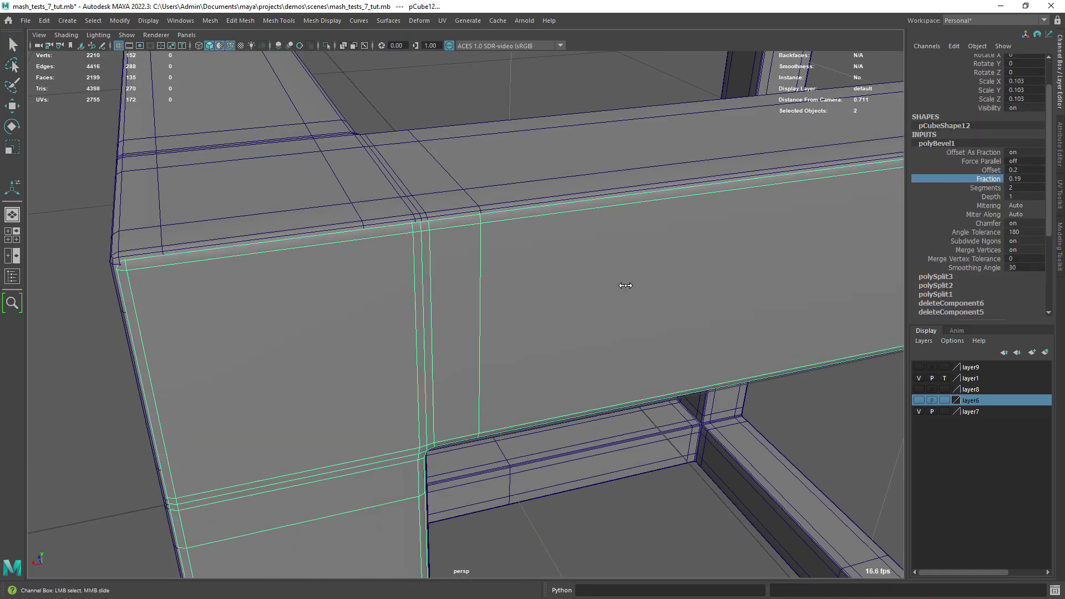
Move the finished reference frame to about 1.941 in X and 4.083 in Z, beside the corner piece.
{"action": "key", "text": "4"}
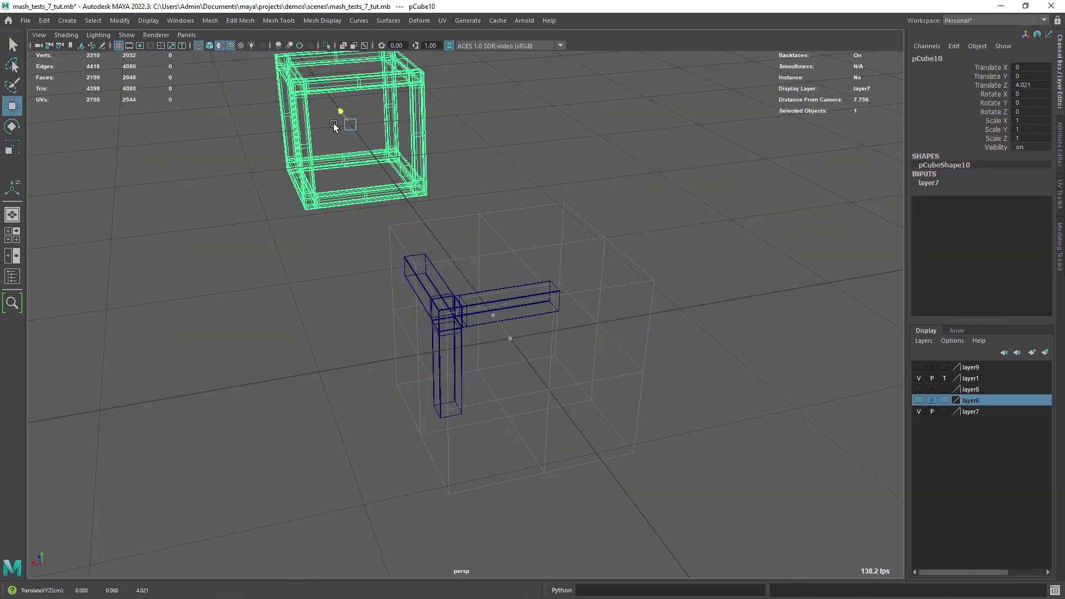
{"action": "left_click", "coordinate": [763, 354]}
{"action": "key", "text": "5"}
{"action": "scroll", "coordinate": [501, 327], "scroll_direction": "up", "scroll_amount": 5}
{"action": "left_click_drag", "start_coordinate": [502, 327], "coordinate": [471, 321], "text": "alt"}
{"action": "scroll", "coordinate": [455, 302], "scroll_direction": "down", "scroll_amount": 3}
{"action": "left_click", "coordinate": [456, 305]}
{"action": "left_click", "coordinate": [388, 327]}
{"action": "key", "text": "f"}
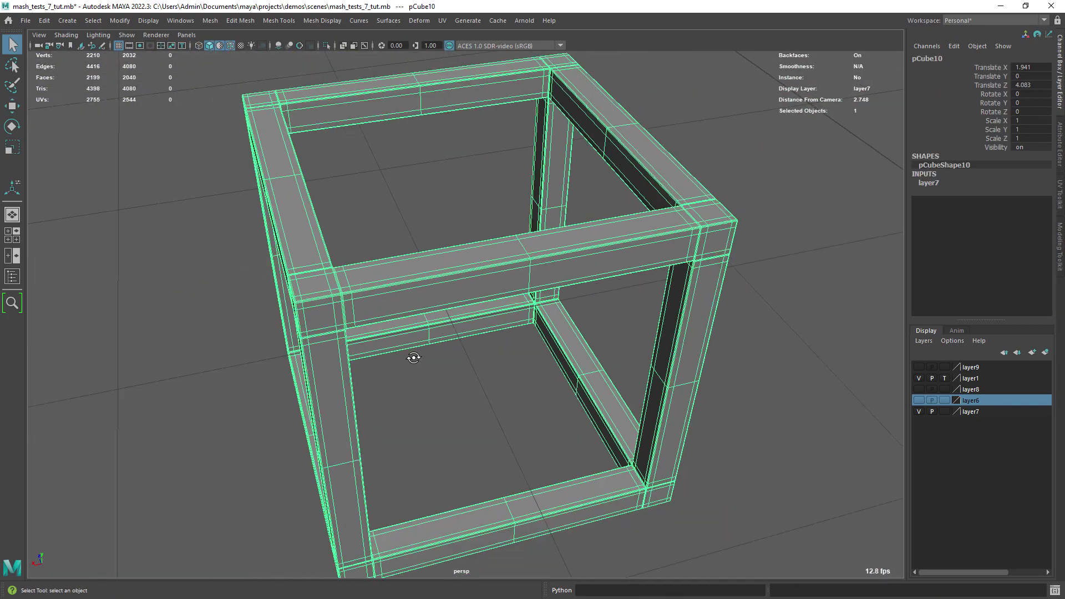
Compare the corner piece with the reference frame, turning off the wireframe overlay and the smooth preview.
{"action": "left_click_drag", "start_coordinate": [392, 335], "coordinate": [376, 334], "text": "alt"}
{"action": "scroll", "coordinate": [376, 334], "scroll_direction": "down", "scroll_amount": 5}
{"action": "left_click", "coordinate": [302, 272]}
{"action": "scroll", "coordinate": [302, 272], "scroll_direction": "up", "scroll_amount": 5}
{"action": "left_click", "coordinate": [328, 272]}
{"action": "scroll", "coordinate": [329, 271], "scroll_direction": "down", "scroll_amount": 8}
{"action": "left_click", "coordinate": [500, 233]}
{"action": "scroll", "coordinate": [499, 310], "scroll_direction": "up", "scroll_amount": 8}
{"action": "left_click", "coordinate": [230, 45]}
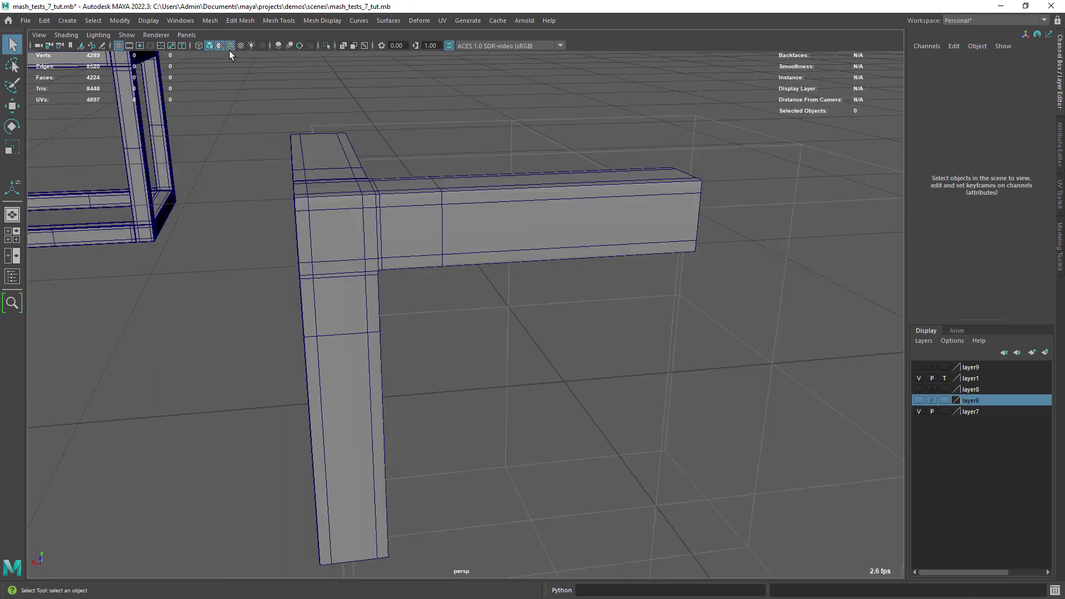
{"action": "left_click_drag", "start_coordinate": [477, 294], "coordinate": [537, 307], "text": "alt"}
{"action": "scroll", "coordinate": [537, 308], "scroll_direction": "down", "scroll_amount": 8}
{"action": "left_click", "coordinate": [240, 244]}
{"action": "left_click", "coordinate": [443, 355]}
{"action": "key", "text": "1"}
Insert lengthwise supporting edge loops along the corner piece's arms using Multi-Cut with a 5% snap step.
{"action": "scroll", "coordinate": [408, 293], "scroll_direction": "up", "scroll_amount": 6}
{"action": "left_click_drag", "start_coordinate": [409, 293], "coordinate": [466, 281], "text": "alt"}
{"action": "right_click_drag", "start_coordinate": [467, 281], "coordinate": [431, 281], "text": "shift"}
{"action": "left_click", "coordinate": [423, 269], "text": "ctrl+shift"}
{"action": "left_click", "coordinate": [356, 273], "text": "ctrl+shift"}
{"action": "left_click_drag", "start_coordinate": [357, 273], "coordinate": [508, 327], "text": "alt"}
{"action": "left_click", "coordinate": [511, 330], "text": "ctrl+shift"}
{"action": "left_click", "coordinate": [445, 340], "text": "ctrl+shift"}
Insert further supporting edge loops near the upper and lower edges of the horizontal arms.
{"action": "left_click_drag", "start_coordinate": [446, 340], "coordinate": [454, 311], "text": "alt"}
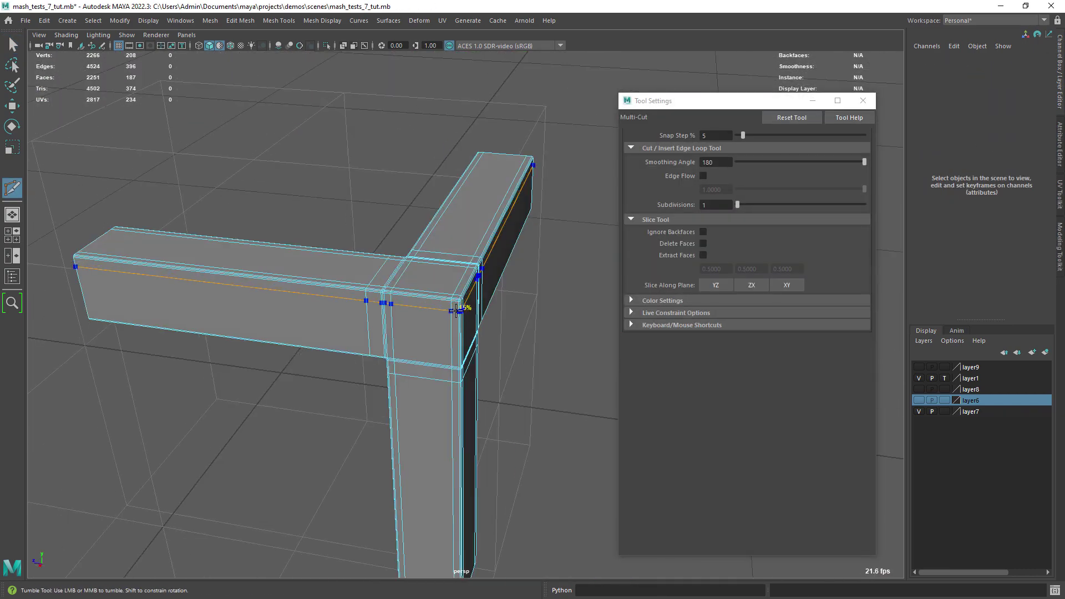
{"action": "left_click", "coordinate": [455, 311], "text": "ctrl"}
{"action": "left_click", "coordinate": [459, 361], "text": "ctrl"}
{"action": "left_click_drag", "start_coordinate": [459, 360], "coordinate": [488, 287], "text": "alt"}
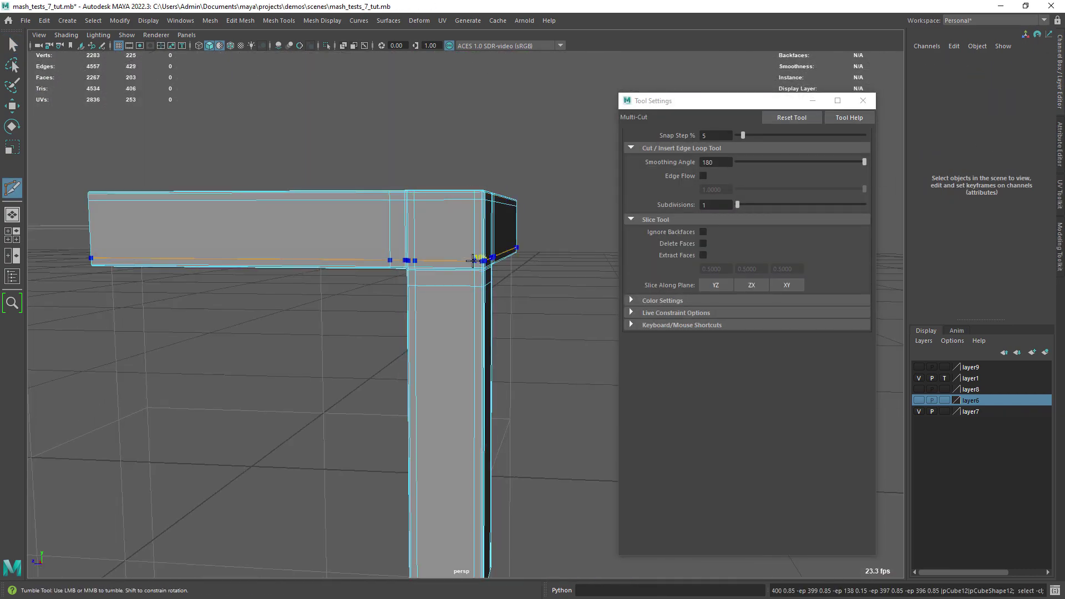
{"action": "right_click_drag", "start_coordinate": [472, 260], "coordinate": [567, 200], "text": "alt"}
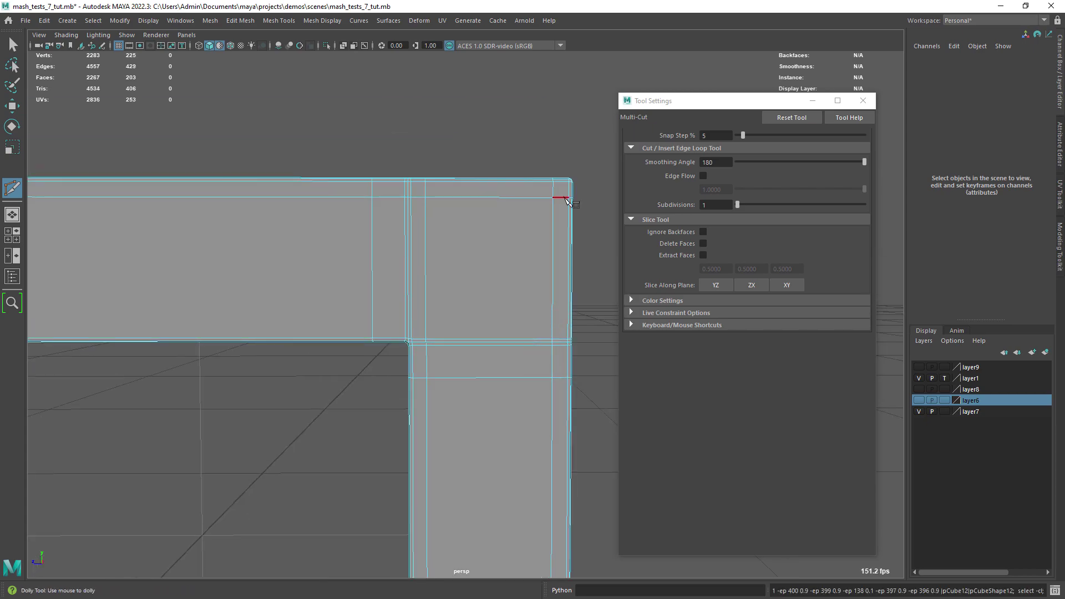
{"action": "left_click", "coordinate": [568, 324], "text": "ctrl"}
{"action": "left_click_drag", "start_coordinate": [567, 324], "coordinate": [440, 314], "text": "alt"}
{"action": "key", "text": "q"}
{"action": "right_click_drag", "start_coordinate": [439, 314], "coordinate": [511, 314], "text": "alt"}
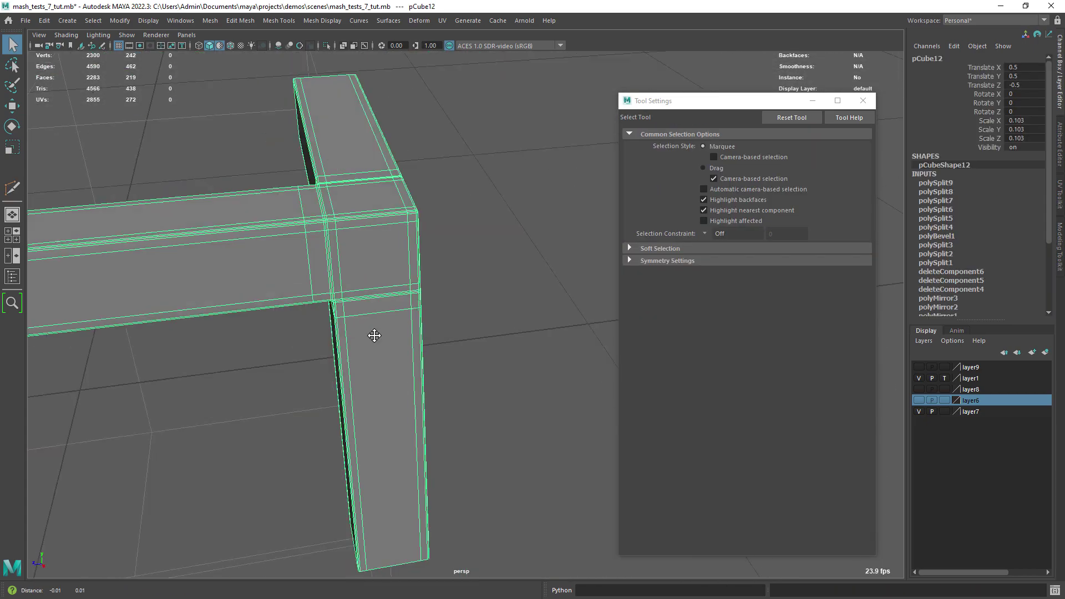
{"action": "left_click_drag", "start_coordinate": [373, 335], "coordinate": [483, 308], "text": "alt"}
{"action": "right_click_drag", "start_coordinate": [484, 306], "coordinate": [419, 309], "text": "shift"}
{"action": "left_click", "coordinate": [420, 300], "text": "ctrl"}
{"action": "key", "text": "q"}
Mirror the corner piece with merged borders across world X in the negative direction, Z in the positive and Y in the negative.
{"action": "left_click", "coordinate": [439, 318]}
{"action": "left_click_drag", "start_coordinate": [439, 319], "coordinate": [521, 304], "text": "alt"}
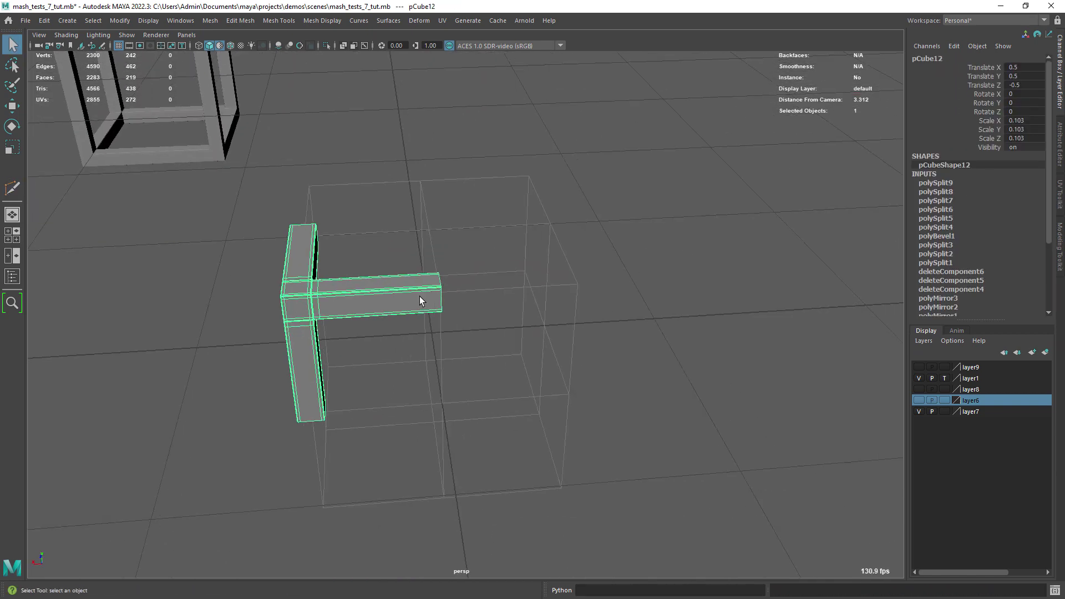
{"action": "right_click_drag", "start_coordinate": [421, 289], "coordinate": [472, 418], "text": "shift"}
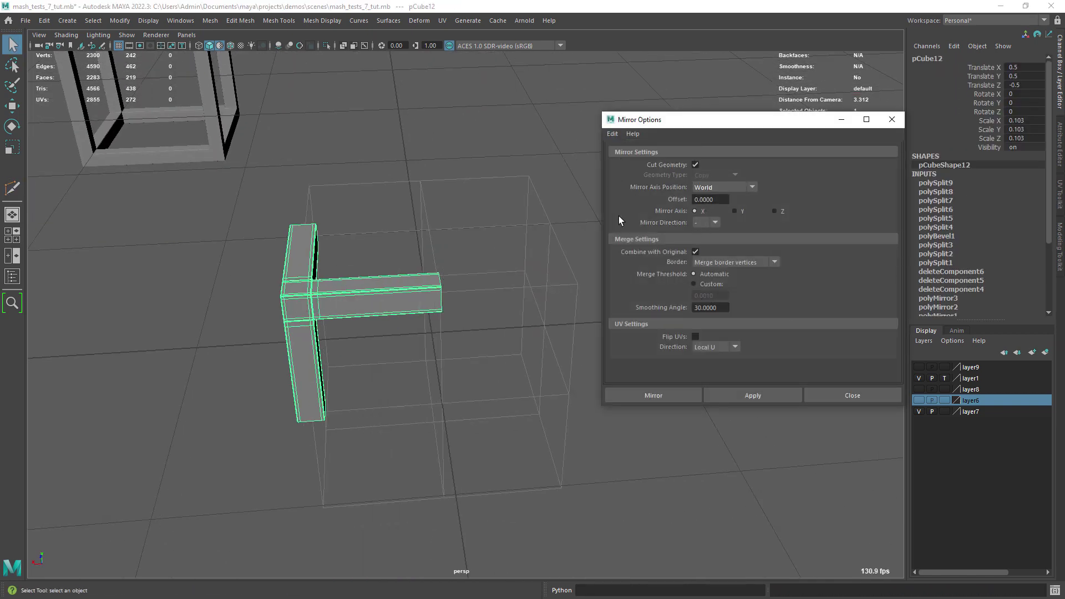
{"action": "left_click", "coordinate": [624, 395]}
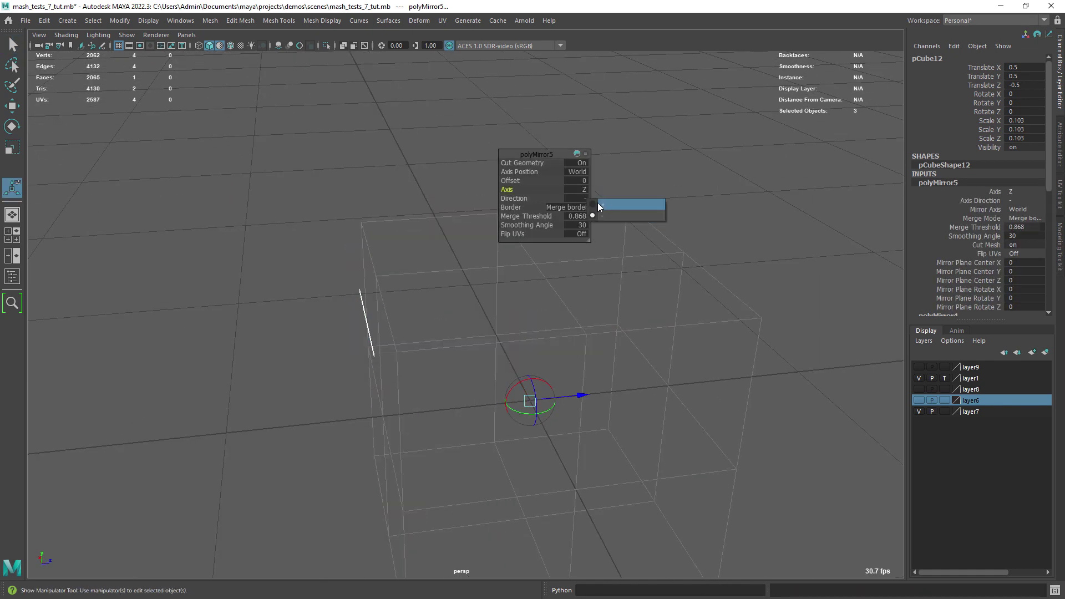
{"action": "left_click", "coordinate": [603, 207]}
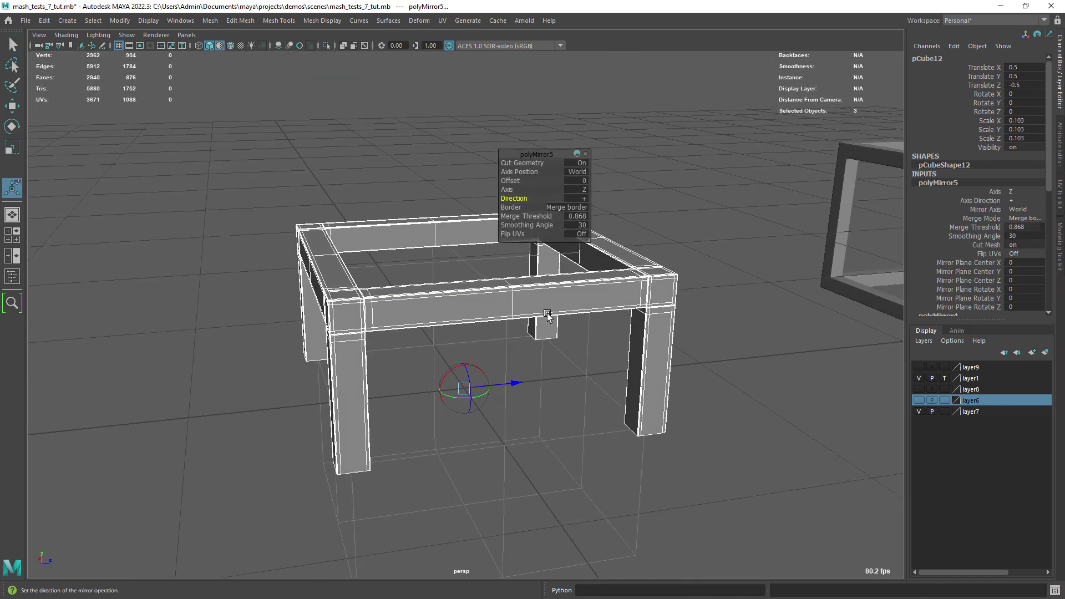
{"action": "left_click", "coordinate": [579, 189]}
{"action": "left_click", "coordinate": [610, 203]}
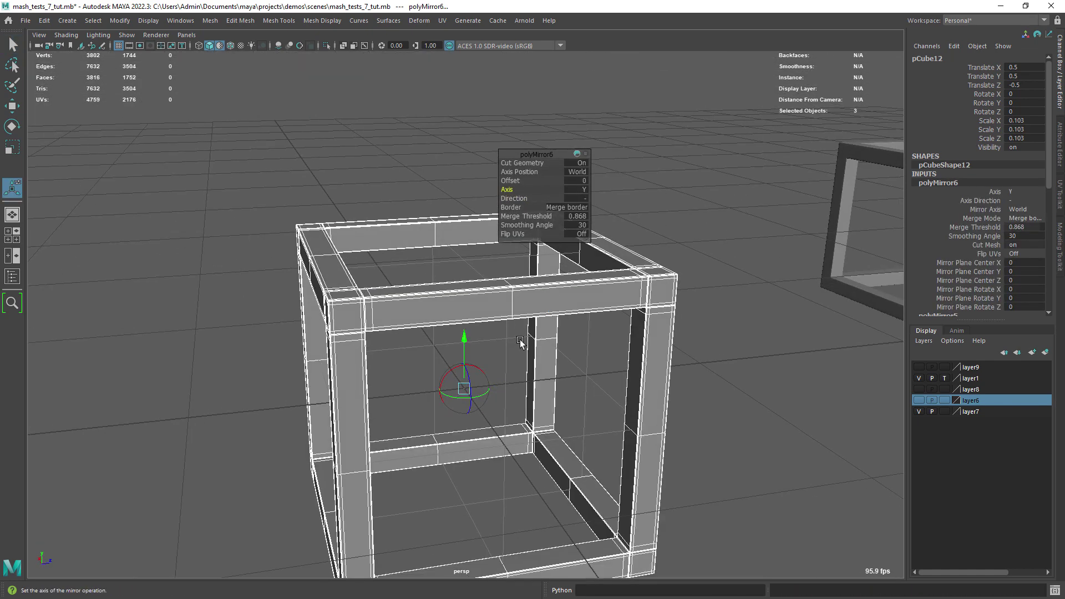
Preview the completed frame smoothed, then assign it to a new display layer and hide that layer.
{"action": "key", "text": "3"}
{"action": "key", "text": "q"}
{"action": "left_click", "coordinate": [513, 343]}
{"action": "right_click_drag", "start_coordinate": [514, 343], "coordinate": [556, 266], "text": "alt"}
{"action": "left_click_drag", "start_coordinate": [557, 267], "coordinate": [483, 283], "text": "alt"}
{"action": "middle_click_drag", "start_coordinate": [482, 283], "coordinate": [470, 281], "text": "alt"}
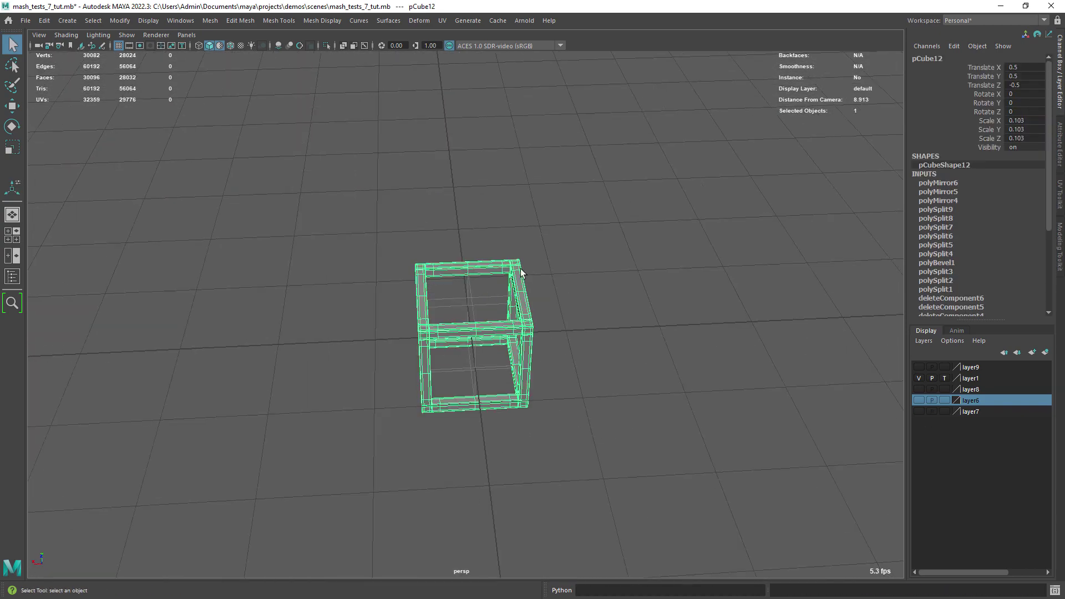
{"action": "scroll", "coordinate": [548, 295], "scroll_direction": "up", "scroll_amount": 5}
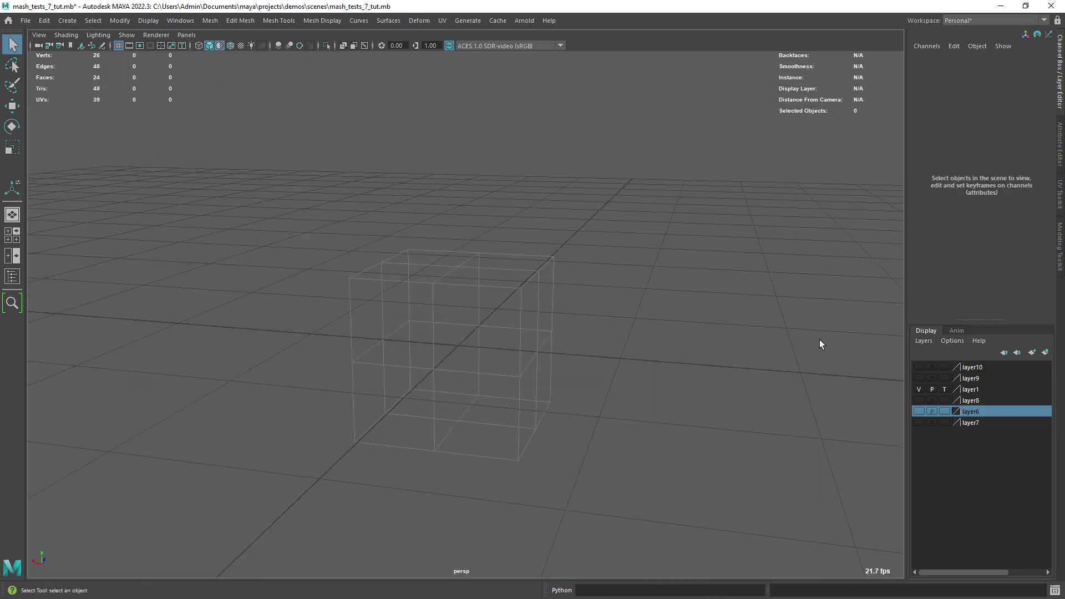
{"action": "left_click", "coordinate": [918, 367]}
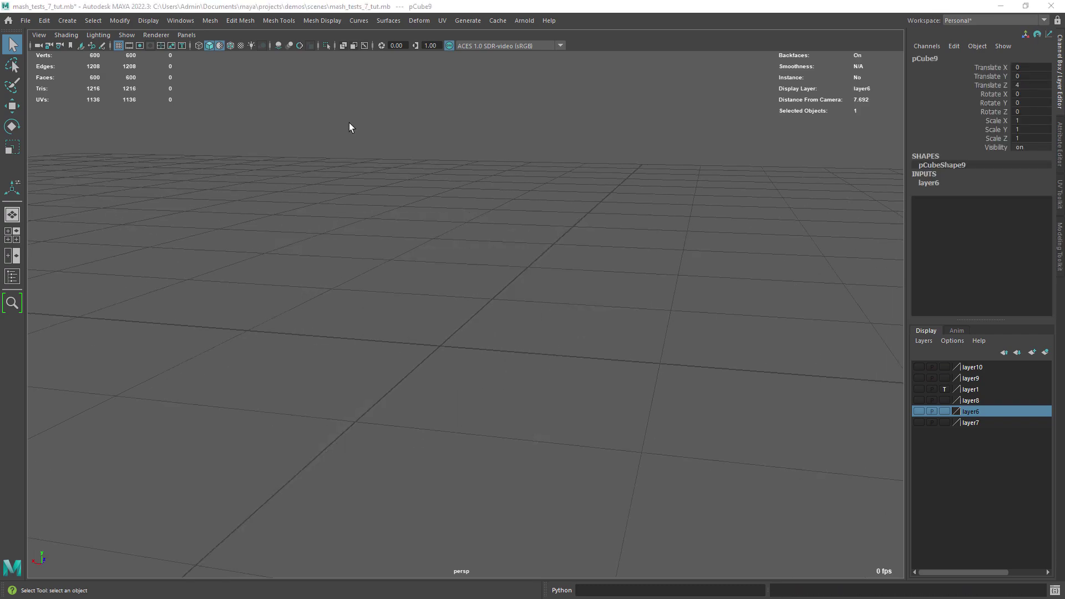
Examine the finished round-holed cube in layer6 as the reference for the second shape.
{"action": "scroll", "coordinate": [350, 123], "scroll_direction": "down", "scroll_amount": 8}
{"action": "left_click_drag", "start_coordinate": [447, 171], "coordinate": [738, 281], "text": "alt"}
{"action": "key", "text": "f"}
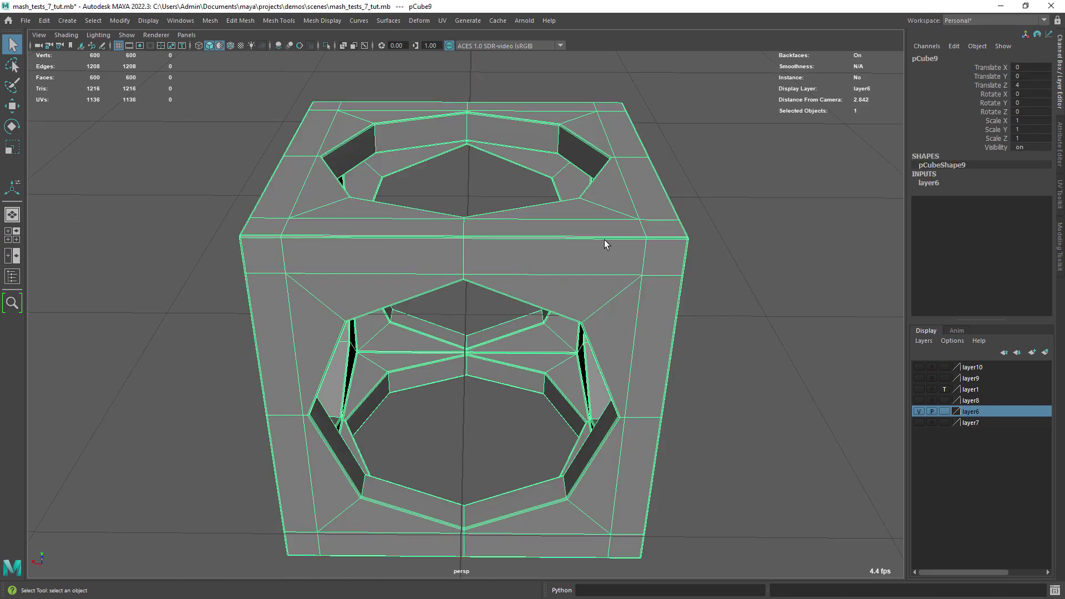
{"action": "left_click_drag", "start_coordinate": [535, 244], "coordinate": [488, 255], "text": "alt"}
{"action": "right_click_drag", "start_coordinate": [477, 268], "coordinate": [410, 294], "text": "alt"}
Swap the visible layer from layer6 to layer9, take a duplicate of its plain square frame out of the layer, and hide layer9.
{"action": "left_click", "coordinate": [918, 411]}
{"action": "left_click", "coordinate": [918, 380]}
{"action": "scroll", "coordinate": [465, 383], "scroll_direction": "down", "scroll_amount": 5}
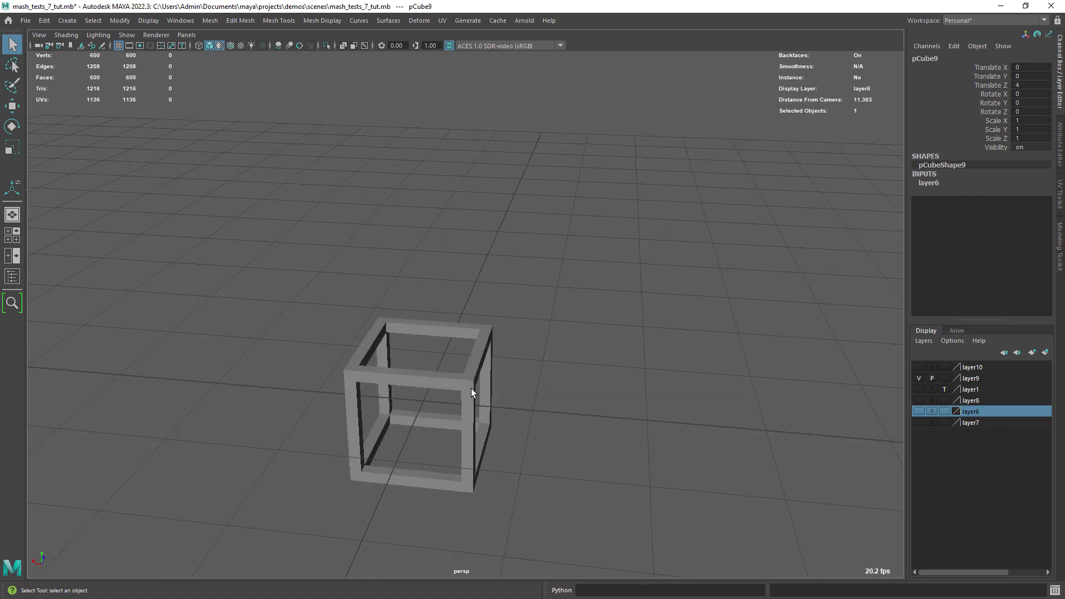
{"action": "left_click", "coordinate": [463, 387]}
{"action": "key", "text": "f"}
{"action": "left_click_drag", "start_coordinate": [518, 317], "coordinate": [546, 338], "text": "alt"}
{"action": "right_click", "coordinate": [965, 379]}
{"action": "left_click", "coordinate": [978, 418]}
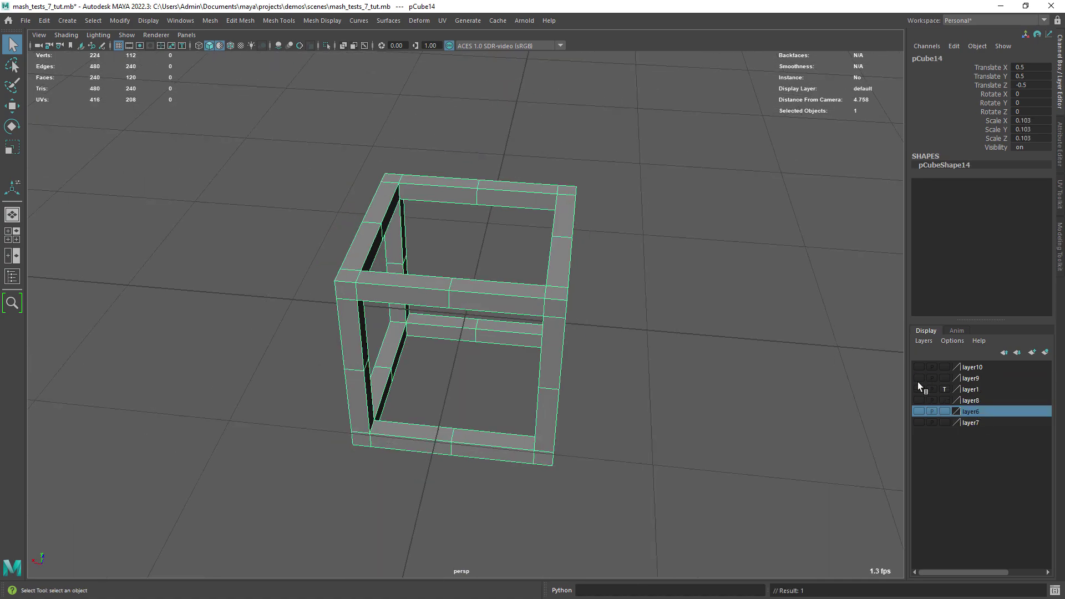
{"action": "left_click", "coordinate": [918, 377]}
Extrude the inner rim faces of the frame's first pair of opposite openings slightly inward.
{"action": "scroll", "coordinate": [613, 334], "scroll_direction": "up", "scroll_amount": 4}
{"action": "left_click_drag", "start_coordinate": [614, 333], "coordinate": [388, 244], "text": "alt"}
{"action": "right_click_drag", "start_coordinate": [388, 244], "coordinate": [368, 365]}
{"action": "left_click_drag", "start_coordinate": [368, 370], "coordinate": [535, 232], "text": "alt"}
{"action": "key", "text": "ctrl+e"}
{"action": "left_click_drag", "start_coordinate": [515, 163], "coordinate": [520, 163]}
Circularize the edge loops around the first pair of openings and shrink them with a small negative radial offset.
{"action": "left_click_drag", "start_coordinate": [480, 281], "coordinate": [430, 286], "text": "alt"}
{"action": "key", "text": "q"}
{"action": "right_click_drag", "start_coordinate": [382, 310], "coordinate": [377, 272]}
{"action": "double_click", "coordinate": [300, 345]}
{"action": "double_click", "coordinate": [418, 322], "text": "shift"}
{"action": "left_click_drag", "start_coordinate": [495, 308], "coordinate": [464, 289], "text": "alt"}
{"action": "right_click_drag", "start_coordinate": [464, 288], "coordinate": [464, 382], "text": "shift"}
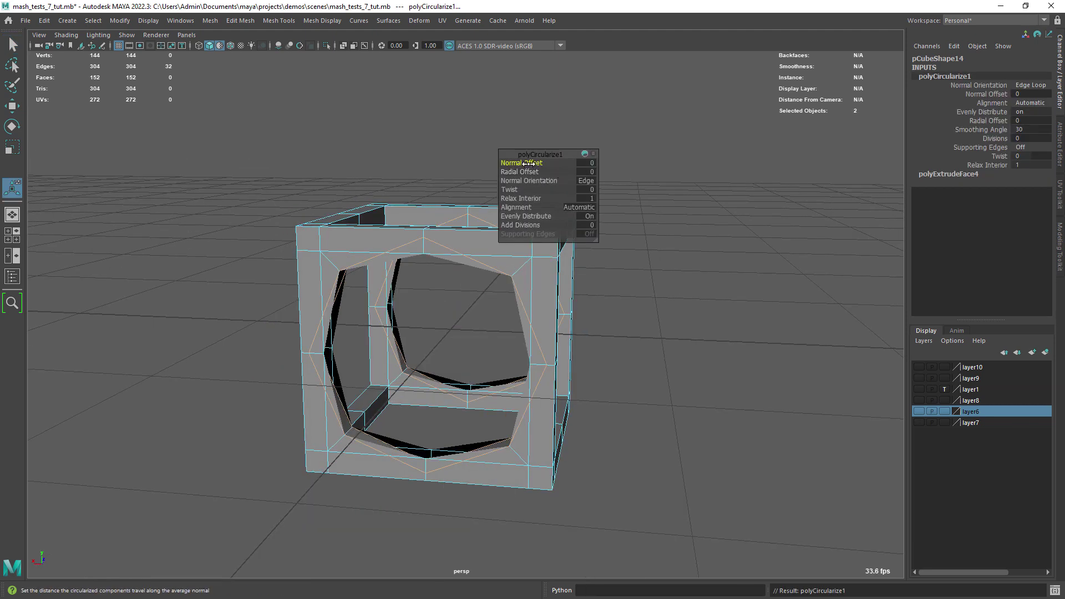
{"action": "left_click_drag", "start_coordinate": [526, 172], "coordinate": [520, 172]}
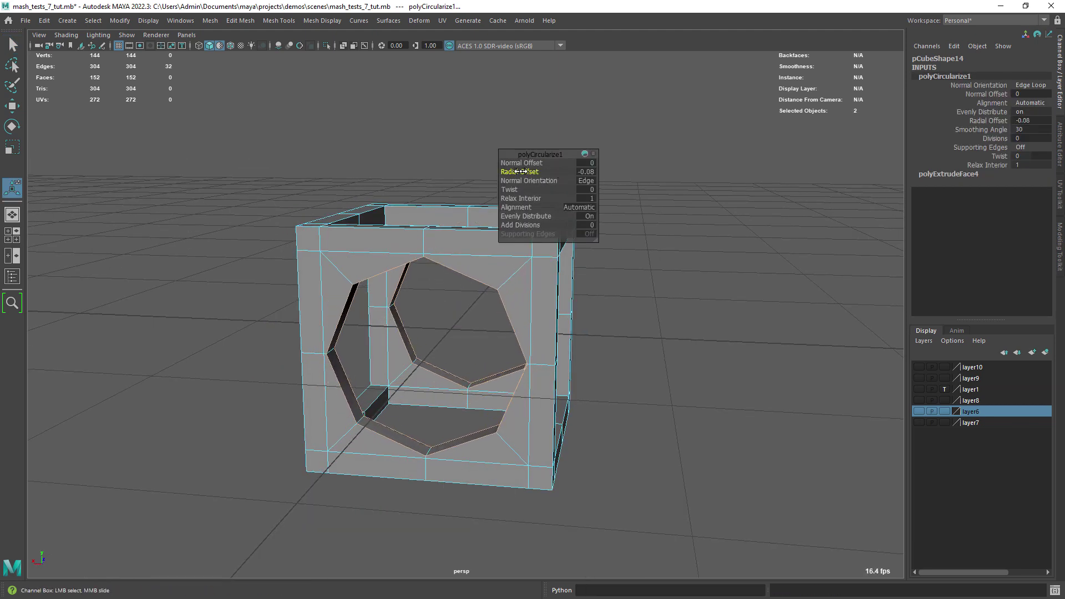
Check the rounded openings in smooth preview and return to the unsmoothed display.
{"action": "left_click_drag", "start_coordinate": [488, 266], "coordinate": [463, 289], "text": "alt"}
{"action": "key", "text": "q"}
{"action": "left_click", "coordinate": [488, 310]}
{"action": "key", "text": "3"}
{"action": "left_click", "coordinate": [416, 280]}
{"action": "key", "text": "1"}
Extrude the inner rim faces of the second pair of opposite openings with a thickness of 0.03.
{"action": "left_click_drag", "start_coordinate": [392, 281], "coordinate": [487, 388], "text": "alt"}
{"action": "double_click", "coordinate": [337, 293], "text": "shift"}
{"action": "scroll", "coordinate": [458, 318], "scroll_direction": "down", "scroll_amount": 4}
{"action": "double_click", "coordinate": [433, 359], "text": "shift"}
{"action": "key", "text": "ctrl+e"}
{"action": "left_click_drag", "start_coordinate": [516, 163], "coordinate": [520, 163]}
{"action": "scroll", "coordinate": [997, 300], "scroll_direction": "down", "scroll_amount": 4}
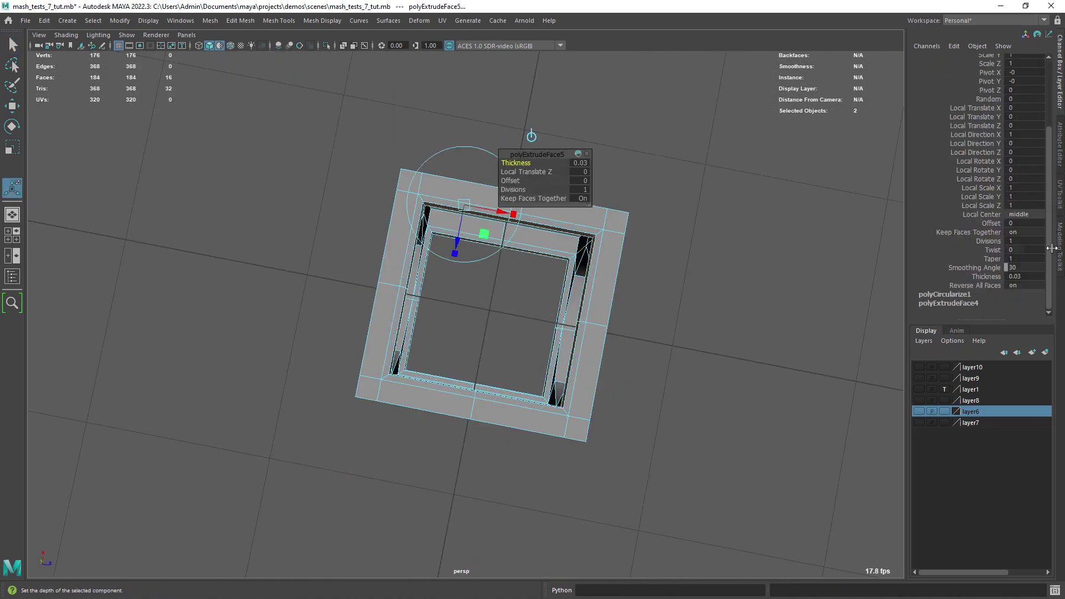
Undo the latest changes and set the second extrusion's thickness to 0.02.
{"action": "key", "text": "ctrl+z"}
{"action": "scroll", "coordinate": [1031, 294], "scroll_direction": "down", "scroll_amount": 4}
{"action": "key", "text": "ctrl+z"}
{"action": "scroll", "coordinate": [1031, 288], "scroll_direction": "down", "scroll_amount": 5}
{"action": "left_click", "coordinate": [1031, 276]}
{"action": "type", "text": "0.02"}
{"action": "key", "text": "Return"}
Circularize the edge loops around the second pair of openings with a radial offset of -0.02.
{"action": "scroll", "coordinate": [542, 280], "scroll_direction": "up", "scroll_amount": 1}
{"action": "left_click_drag", "start_coordinate": [541, 280], "coordinate": [555, 242], "text": "alt"}
{"action": "key", "text": "q"}
{"action": "left_click", "coordinate": [585, 232]}
{"action": "left_click_drag", "start_coordinate": [523, 324], "coordinate": [594, 238], "text": "alt"}
{"action": "key", "text": "g"}
{"action": "left_click", "coordinate": [945, 183]}
{"action": "left_click", "coordinate": [1030, 138]}
{"action": "left_click", "coordinate": [586, 172]}
{"action": "type", "text": "-0.02"}
{"action": "key", "text": "Return"}
Extrude the inner rim faces of the remaining pair of opposite openings.
{"action": "left_click_drag", "start_coordinate": [607, 181], "coordinate": [422, 260], "text": "alt"}
{"action": "key", "text": "q"}
{"action": "left_click", "coordinate": [390, 295]}
{"action": "left_click_drag", "start_coordinate": [390, 295], "coordinate": [452, 254], "text": "alt"}
{"action": "right_click_drag", "start_coordinate": [593, 218], "coordinate": [591, 248], "text": "shift"}
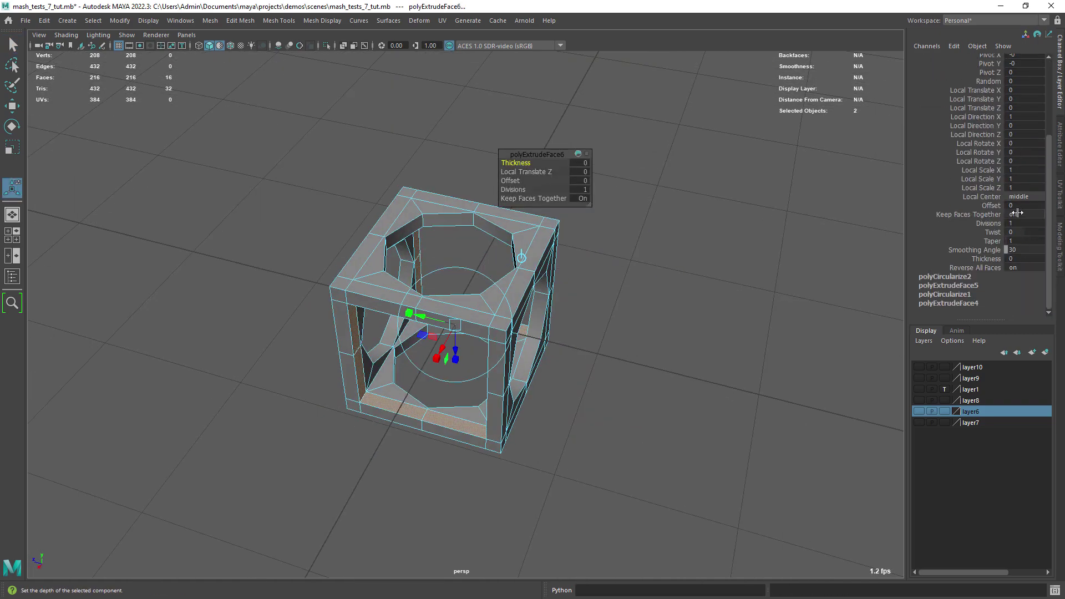
{"action": "left_click_drag", "start_coordinate": [499, 244], "coordinate": [482, 227], "text": "alt"}
Convert the extruded rim selection to edges and circularize the last openings with a radial offset of -0.02.
{"action": "key", "text": "q"}
{"action": "right_click_drag", "start_coordinate": [427, 333], "coordinate": [416, 399], "text": "ctrl"}
{"action": "right_click_drag", "start_coordinate": [476, 242], "coordinate": [480, 343], "text": "shift"}
{"action": "left_click", "coordinate": [586, 171]}
{"action": "type", "text": "-0.02"}
{"action": "key", "text": "Return"}
Inspect the cube with all its round openings in smooth preview, then switch smoothing off.
{"action": "left_click_drag", "start_coordinate": [488, 333], "coordinate": [402, 291], "text": "alt"}
{"action": "key", "text": "3"}
{"action": "left_click", "coordinate": [603, 178]}
{"action": "right_click_drag", "start_coordinate": [560, 228], "coordinate": [537, 223], "text": "alt"}
{"action": "left_click_drag", "start_coordinate": [536, 222], "coordinate": [473, 281], "text": "alt"}
{"action": "left_click", "coordinate": [473, 280]}
{"action": "key", "text": "1"}
Delete the surrounding faces of the cube so that only one corner piece is left.
{"action": "left_click_drag", "start_coordinate": [370, 233], "coordinate": [442, 213], "text": "alt"}
{"action": "right_click_drag", "start_coordinate": [441, 213], "coordinate": [408, 239]}
{"action": "left_click_drag", "start_coordinate": [408, 239], "coordinate": [660, 435], "text": "alt"}
{"action": "key", "text": "Delete"}
{"action": "left_click_drag", "start_coordinate": [507, 220], "coordinate": [610, 422]}
{"action": "key", "text": "Delete"}
{"action": "left_click_drag", "start_coordinate": [356, 333], "coordinate": [615, 435]}
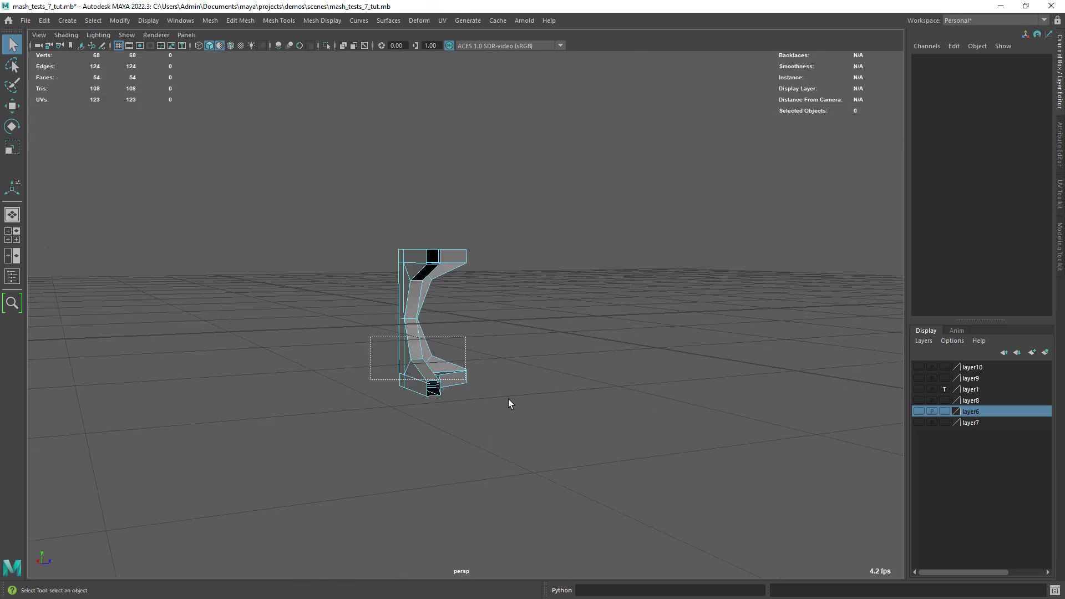
{"action": "key", "text": "Delete"}
Select the outer and opening-rim edge loops of the corner piece and bevel them.
{"action": "left_click_drag", "start_coordinate": [526, 261], "coordinate": [442, 316], "text": "alt"}
{"action": "double_click", "coordinate": [510, 276], "text": "shift"}
{"action": "double_click", "coordinate": [469, 276], "text": "shift"}
{"action": "left_click_drag", "start_coordinate": [469, 277], "coordinate": [452, 260], "text": "alt"}
{"action": "double_click", "coordinate": [566, 272], "text": "shift"}
{"action": "double_click", "coordinate": [375, 261], "text": "shift"}
{"action": "key", "text": "ctrl+b"}
{"action": "left_click_drag", "start_coordinate": [513, 163], "coordinate": [488, 164]}
Compare the bevel with the frame in layer10 in wireframe and set its fraction to 0.59 and its segments to 3.
{"action": "left_click_drag", "start_coordinate": [474, 205], "coordinate": [441, 267], "text": "alt"}
{"action": "left_click", "coordinate": [919, 368]}
{"action": "key", "text": "alt+5"}
{"action": "key", "text": "q"}
{"action": "mouse_move", "coordinate": [627, 397]}
{"action": "left_mouse_down", "text": "alt"}
{"action": "mouse_move", "coordinate": [442, 365]}
{"action": "mouse_move", "coordinate": [444, 323]}
{"action": "mouse_move", "coordinate": [495, 229]}
{"action": "left_mouse_up", "text": "alt"}
{"action": "key", "text": "F8"}
{"action": "key", "text": "t"}
{"action": "left_click_drag", "start_coordinate": [518, 163], "coordinate": [517, 164]}
{"action": "mouse_move", "coordinate": [487, 333]}
{"action": "left_mouse_down", "text": "alt"}
{"action": "mouse_move", "coordinate": [491, 275]}
{"action": "mouse_move", "coordinate": [461, 294]}
{"action": "mouse_move", "coordinate": [463, 321]}
{"action": "mouse_move", "coordinate": [476, 317]}
{"action": "left_mouse_up", "text": "alt"}
{"action": "scroll", "coordinate": [461, 309], "scroll_direction": "up", "scroll_amount": 3}
{"action": "left_click_drag", "start_coordinate": [517, 173], "coordinate": [523, 173]}
{"action": "key", "text": "4"}
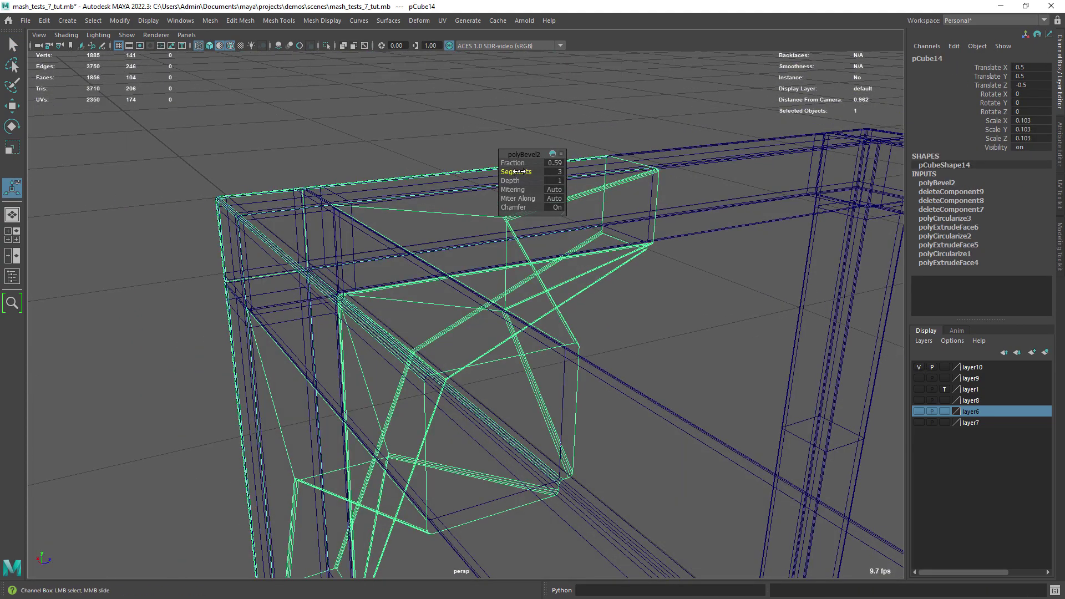
Return to shaded display and check the bevelled corner piece in smooth preview.
{"action": "key", "text": "5"}
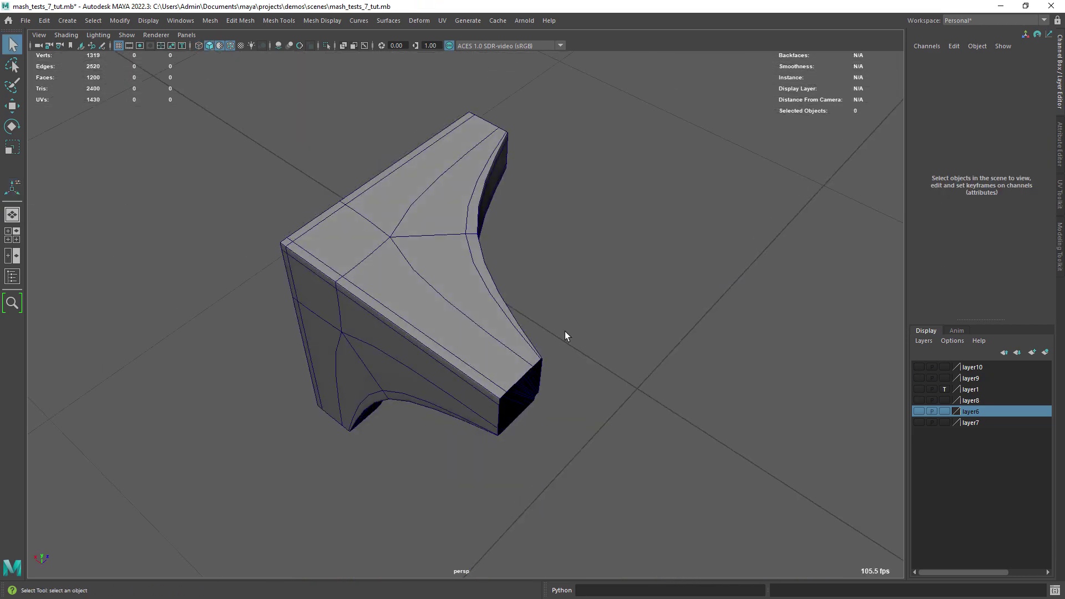
{"action": "key", "text": "alt+5"}
{"action": "mouse_move", "coordinate": [565, 331]}
{"action": "left_mouse_down", "text": "alt"}
{"action": "mouse_move", "coordinate": [594, 254]}
{"action": "mouse_move", "coordinate": [527, 275]}
{"action": "left_mouse_up", "text": "alt"}
Show layer6 and view the finished round-holed cube's edges up close.
{"action": "left_click", "coordinate": [918, 400]}
{"action": "left_click", "coordinate": [918, 400]}
{"action": "left_click", "coordinate": [918, 411]}
{"action": "left_click", "coordinate": [420, 211]}
{"action": "key", "text": "f"}
{"action": "scroll", "coordinate": [418, 242], "scroll_direction": "up", "scroll_amount": 3}
{"action": "left_click_drag", "start_coordinate": [417, 242], "coordinate": [491, 309], "text": "alt"}
{"action": "scroll", "coordinate": [581, 295], "scroll_direction": "up", "scroll_amount": 3}
Set the finished reference cube's Translate Z to 0 to overlap it with the new corner piece.
{"action": "scroll", "coordinate": [491, 309], "scroll_direction": "down", "scroll_amount": 5}
{"action": "left_click", "coordinate": [392, 142]}
{"action": "left_click", "coordinate": [478, 297]}
{"action": "key", "text": "w"}
{"action": "left_click", "coordinate": [1031, 85]}
{"action": "type", "text": "0"}
{"action": "key", "text": "Return"}
{"action": "key", "text": "f"}
{"action": "left_click_drag", "start_coordinate": [510, 231], "coordinate": [430, 302], "text": "alt"}
Match the corner piece's bevel to the reference cube in wireframe by setting its fraction to 0.76.
{"action": "key", "text": "q"}
{"action": "left_click", "coordinate": [556, 214]}
{"action": "left_click", "coordinate": [453, 346]}
{"action": "scroll", "coordinate": [412, 326], "scroll_direction": "up", "scroll_amount": 3}
{"action": "key", "text": "4"}
{"action": "scroll", "coordinate": [412, 325], "scroll_direction": "up", "scroll_amount": 3}
{"action": "left_click", "coordinate": [937, 183]}
{"action": "left_click", "coordinate": [988, 219]}
{"action": "middle_click_drag", "start_coordinate": [546, 336], "coordinate": [569, 318]}
{"action": "scroll", "coordinate": [569, 318], "scroll_direction": "down", "scroll_amount": 10}
Hide layer6 and examine the corner piece's bevelled edges in shaded display.
{"action": "left_click", "coordinate": [918, 411]}
{"action": "key", "text": "5"}
{"action": "scroll", "coordinate": [418, 238], "scroll_direction": "up", "scroll_amount": 15}
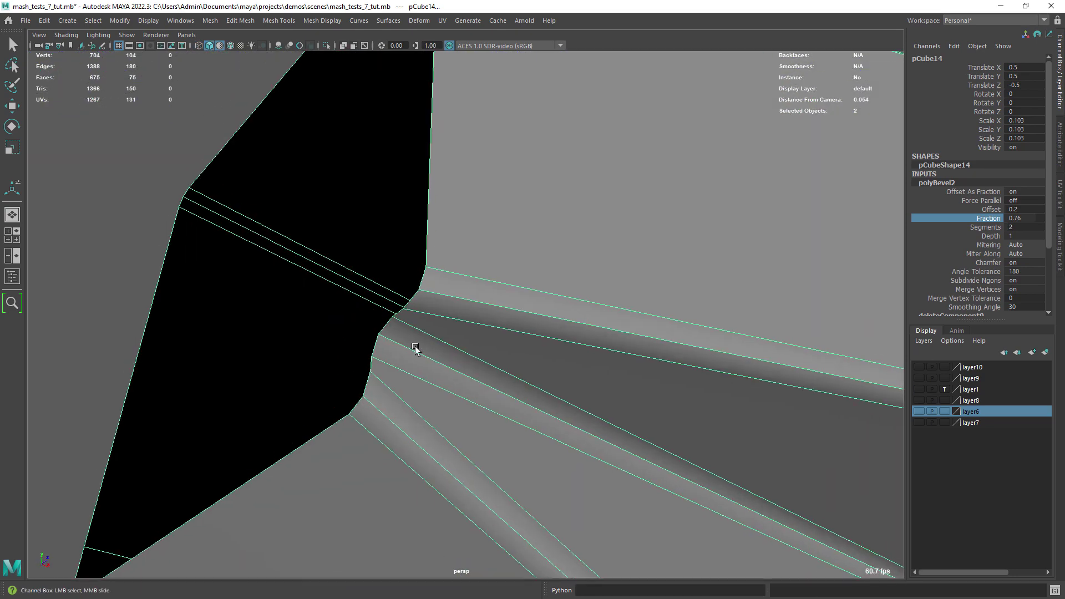
{"action": "scroll", "coordinate": [415, 348], "scroll_direction": "down", "scroll_amount": 15}
{"action": "left_click_drag", "start_coordinate": [590, 289], "coordinate": [464, 295], "text": "alt"}
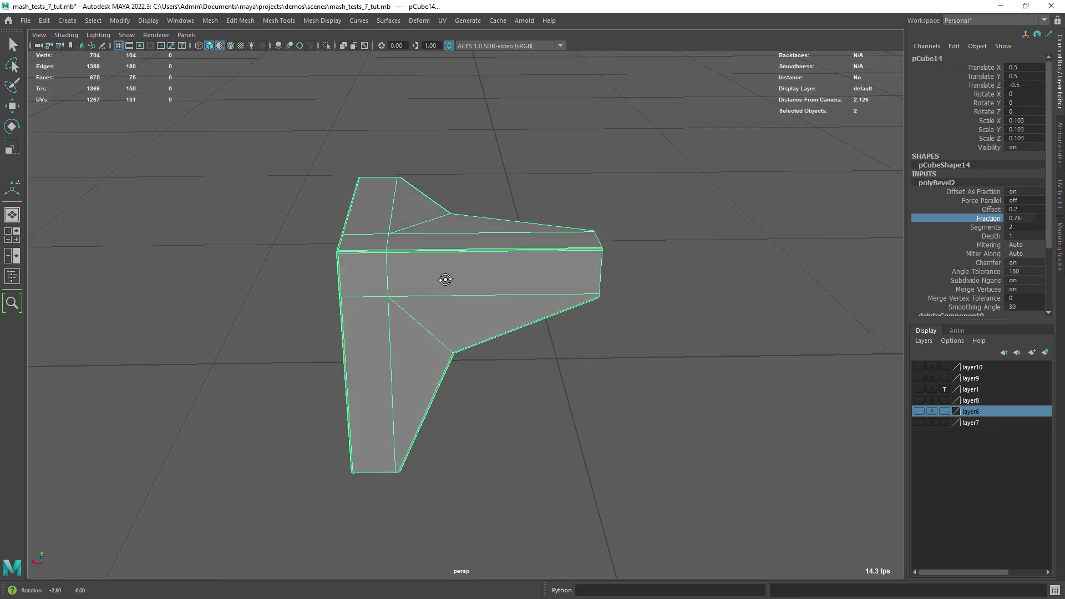
Mirror the corner piece with merged borders across world X, Z in the positive direction, and Y to complete the cube.
{"action": "right_click_drag", "start_coordinate": [475, 262], "coordinate": [480, 388], "text": "shift"}
{"action": "left_click_drag", "start_coordinate": [565, 285], "coordinate": [438, 294], "text": "alt"}
{"action": "left_click", "coordinate": [584, 188]}
{"action": "left_click", "coordinate": [596, 217]}
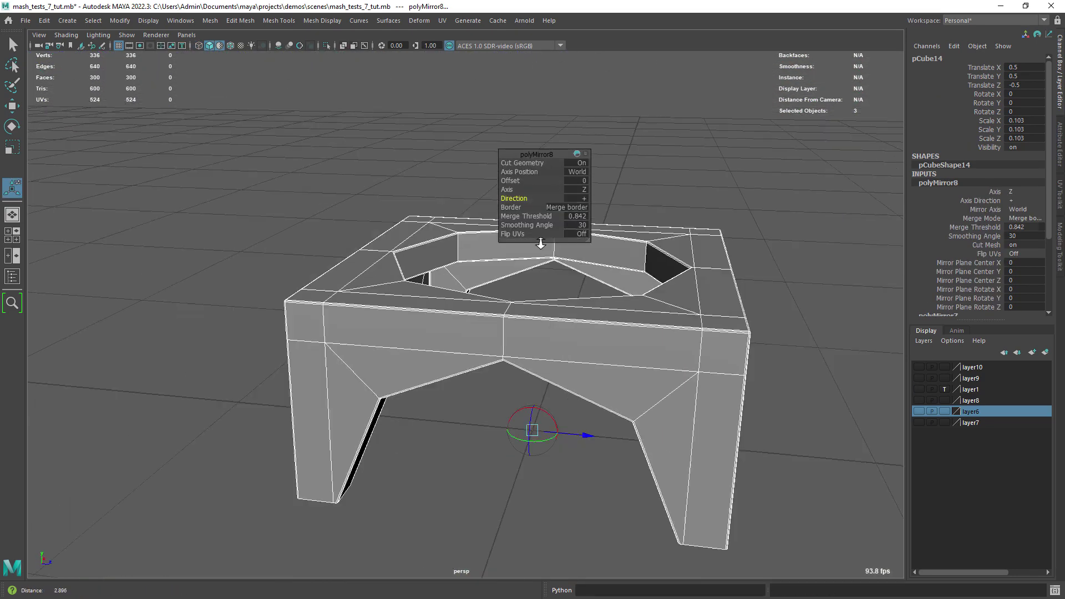
{"action": "left_click", "coordinate": [582, 190]}
{"action": "left_click", "coordinate": [588, 208]}
Preview the completed round-holed cube smoothed, inspect it from an angle, and select it.
{"action": "key", "text": "3"}
{"action": "left_click", "coordinate": [655, 239]}
{"action": "left_click_drag", "start_coordinate": [528, 268], "coordinate": [403, 189], "text": "alt"}
{"action": "scroll", "coordinate": [401, 189], "scroll_direction": "up", "scroll_amount": 5}
{"action": "left_click", "coordinate": [401, 188]}
Show the cube's attributes and delete its construction history.
{"action": "left_click", "coordinate": [1058, 148]}
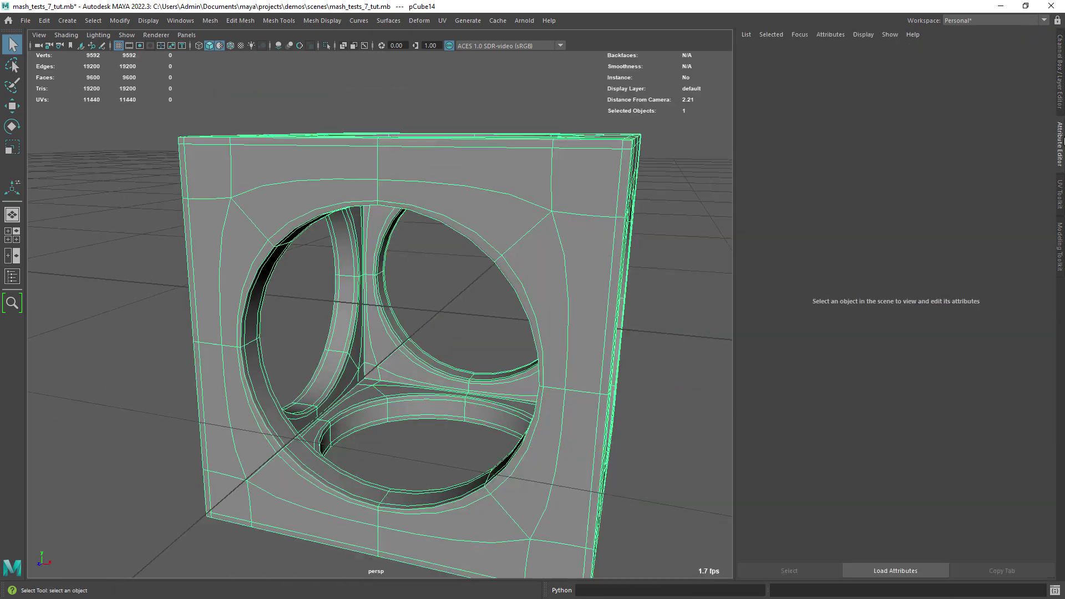
{"action": "left_click", "coordinate": [44, 20]}
{"action": "left_click", "coordinate": [213, 157]}
Inspect the polySurfaceShape1 node, check the cube's hierarchy in the Outliner, and expand the Smooth Mesh attributes.
{"action": "left_click", "coordinate": [867, 55]}
{"action": "left_click", "coordinate": [12, 276]}
{"action": "left_click", "coordinate": [607, 305]}
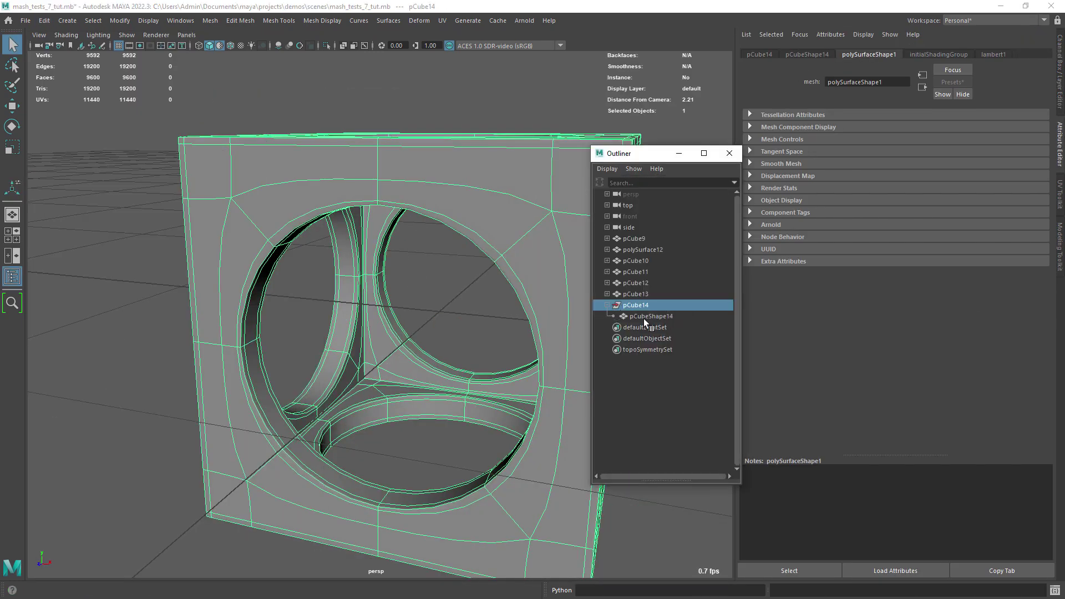
{"action": "left_click", "coordinate": [730, 154]}
{"action": "left_click", "coordinate": [794, 164]}
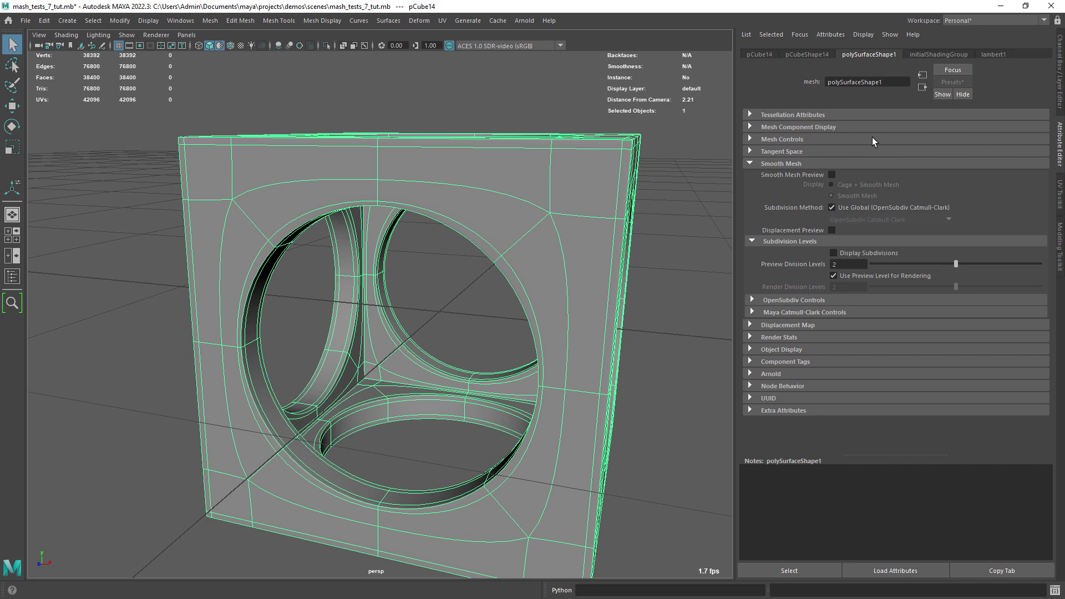
Delete the polySurfaceShape1 node from the round-holed cube, deselect everything, and toggle layer6's visibility.
{"action": "left_click", "coordinate": [805, 569]}
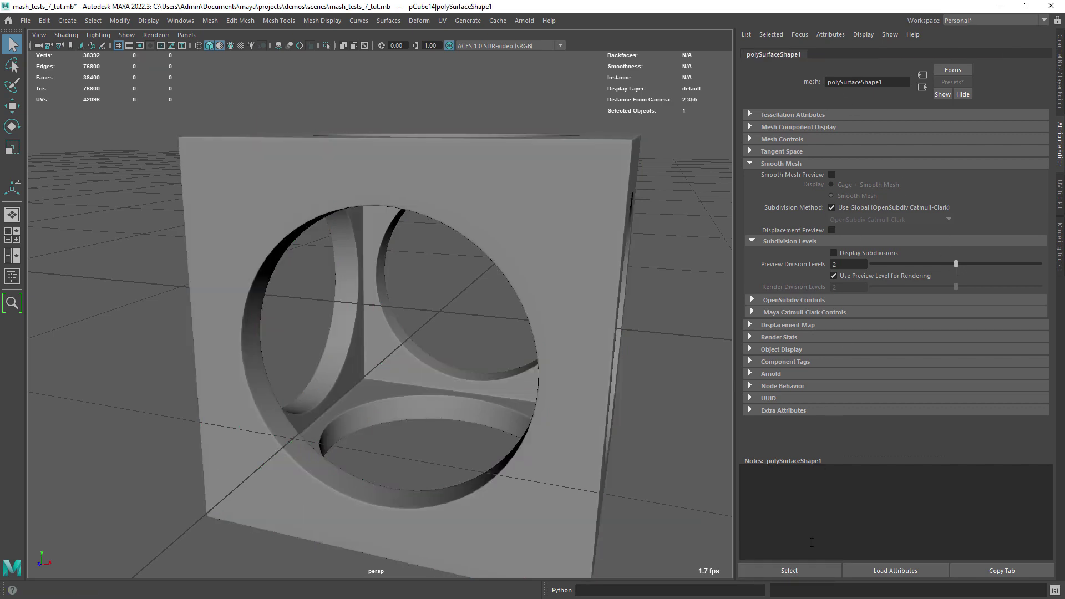
{"action": "key", "text": "Delete"}
{"action": "left_click", "coordinate": [590, 235]}
{"action": "left_click", "coordinate": [900, 272]}
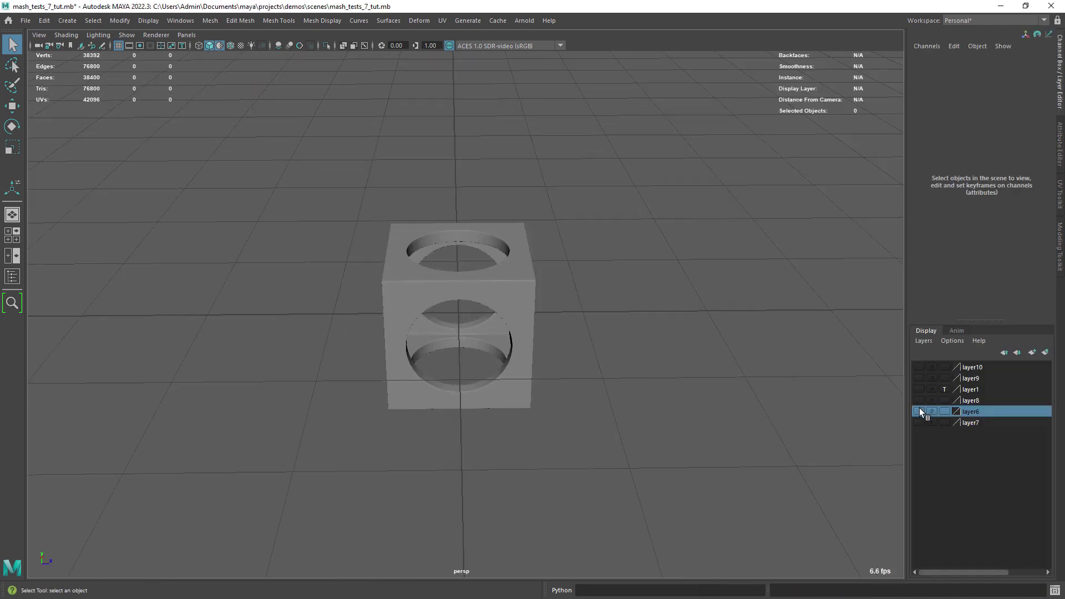
{"action": "left_click", "coordinate": [924, 411]}
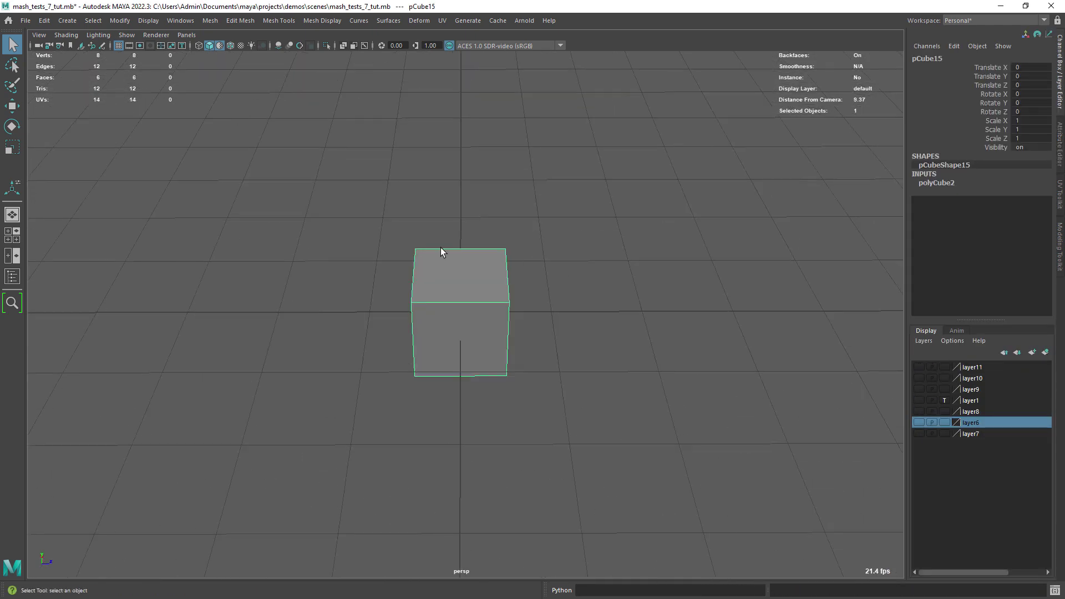
Split the new cube's edge rings through the middle so each side is divided into four faces.
{"action": "left_click", "coordinate": [472, 314]}
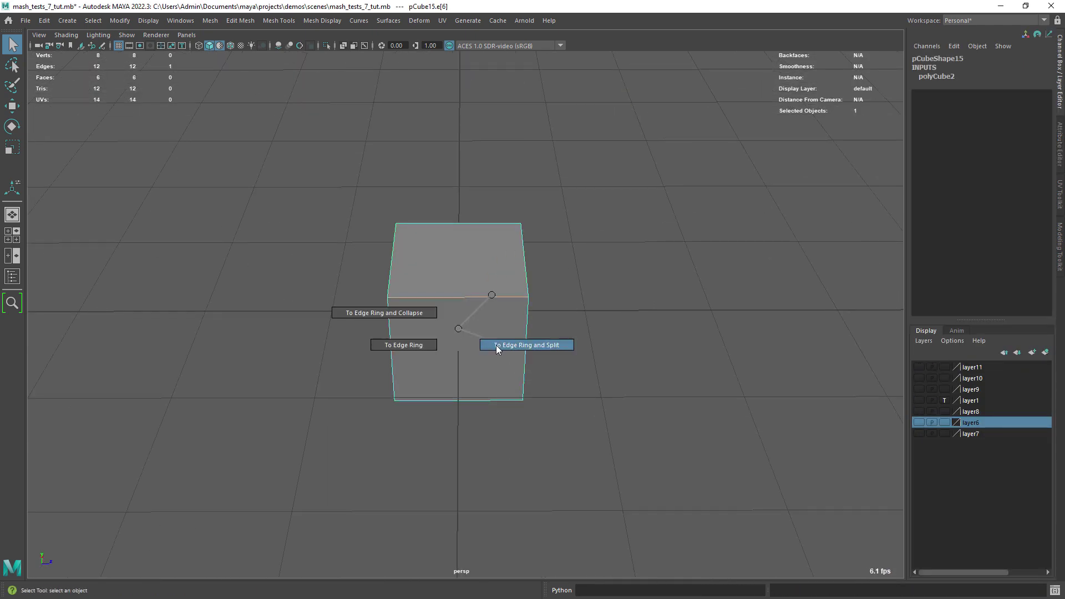
{"action": "left_click", "coordinate": [525, 274]}
{"action": "right_click_drag", "start_coordinate": [438, 323], "coordinate": [473, 323], "text": "alt"}
{"action": "left_click_drag", "start_coordinate": [473, 323], "coordinate": [490, 309], "text": "alt"}
Extract the three faces meeting at one upper corner of the cube and select the separated piece.
{"action": "left_click", "coordinate": [426, 255]}
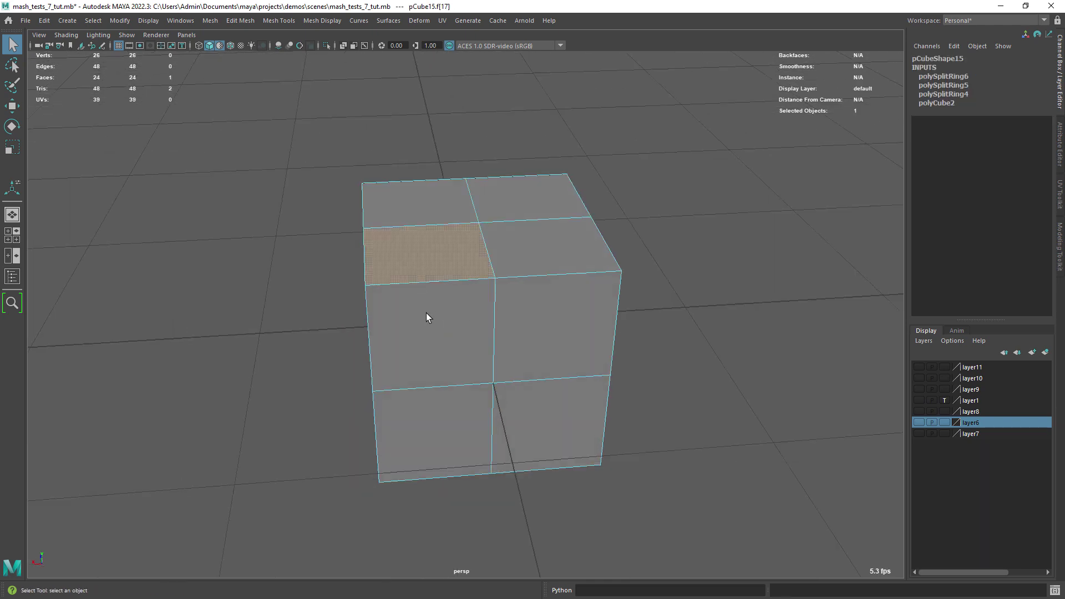
{"action": "left_click", "coordinate": [425, 314], "text": "shift"}
{"action": "left_click_drag", "start_coordinate": [426, 311], "coordinate": [499, 304], "text": "alt"}
{"action": "left_click", "coordinate": [460, 295], "text": "shift"}
{"action": "right_click_drag", "start_coordinate": [460, 295], "coordinate": [460, 406], "text": "shift"}
{"action": "right_click_drag", "start_coordinate": [454, 491], "coordinate": [454, 486], "text": "shift"}
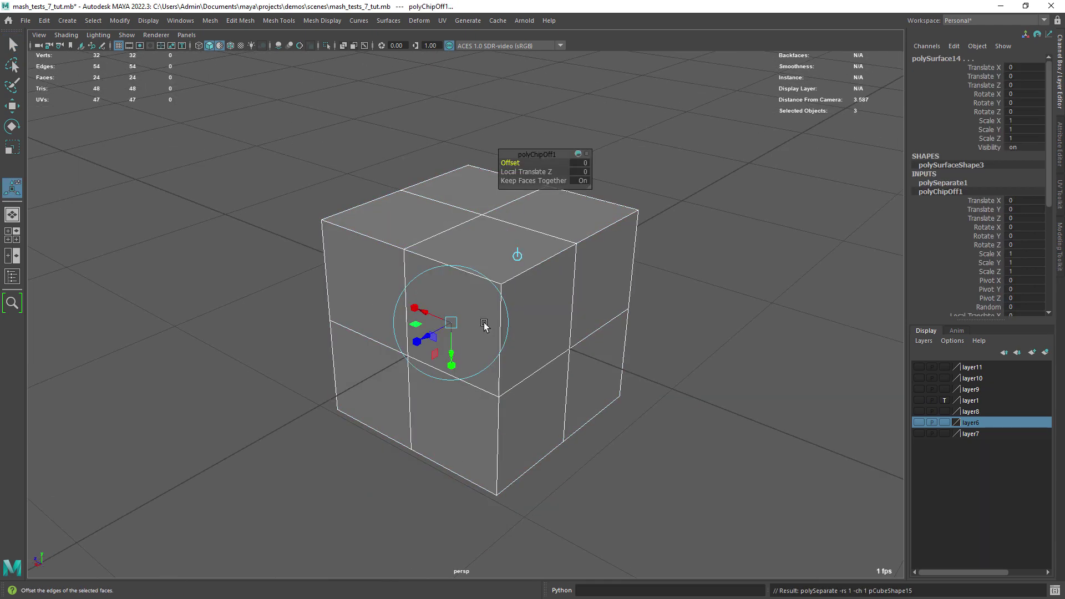
{"action": "key", "text": "q"}
{"action": "left_click", "coordinate": [541, 279]}
{"action": "key", "text": "w"}
{"action": "left_click_drag", "start_coordinate": [541, 279], "coordinate": [346, 267], "text": "alt"}
{"action": "right_click_drag", "start_coordinate": [347, 268], "coordinate": [370, 268], "text": "alt"}
{"action": "left_click_drag", "start_coordinate": [411, 282], "coordinate": [233, 65], "text": "alt"}
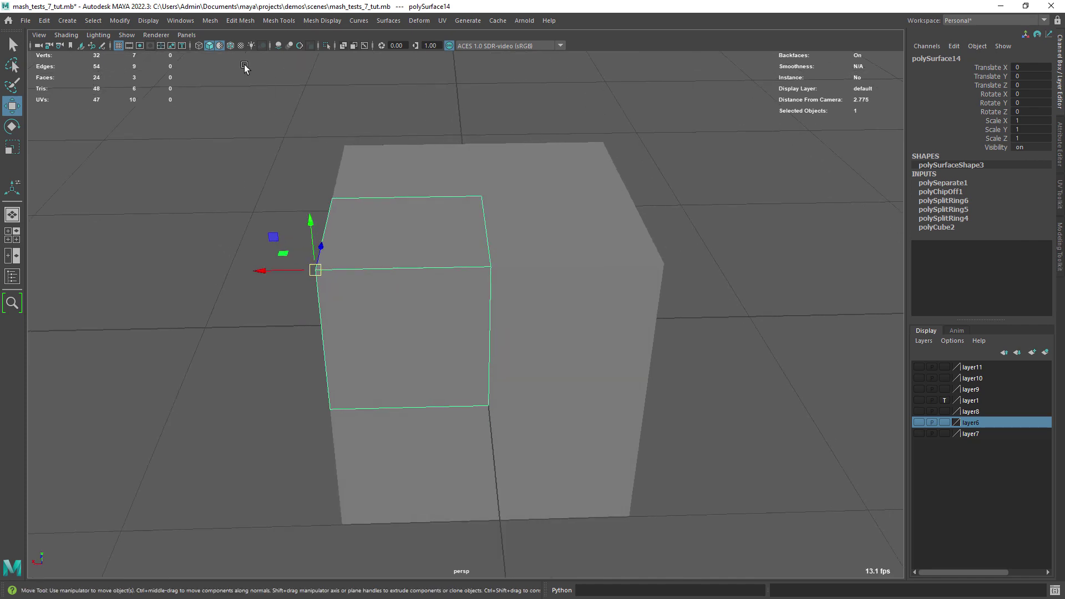
Show layer8, move its reference cube to the origin with translation 0, and template the layer.
{"action": "left_click", "coordinate": [919, 412]}
{"action": "right_click_drag", "start_coordinate": [787, 235], "coordinate": [732, 235], "text": "alt"}
{"action": "left_click", "coordinate": [749, 133]}
{"action": "left_click_drag", "start_coordinate": [1029, 67], "coordinate": [1023, 86]}
{"action": "type", "text": "0"}
{"action": "key", "text": "Return"}
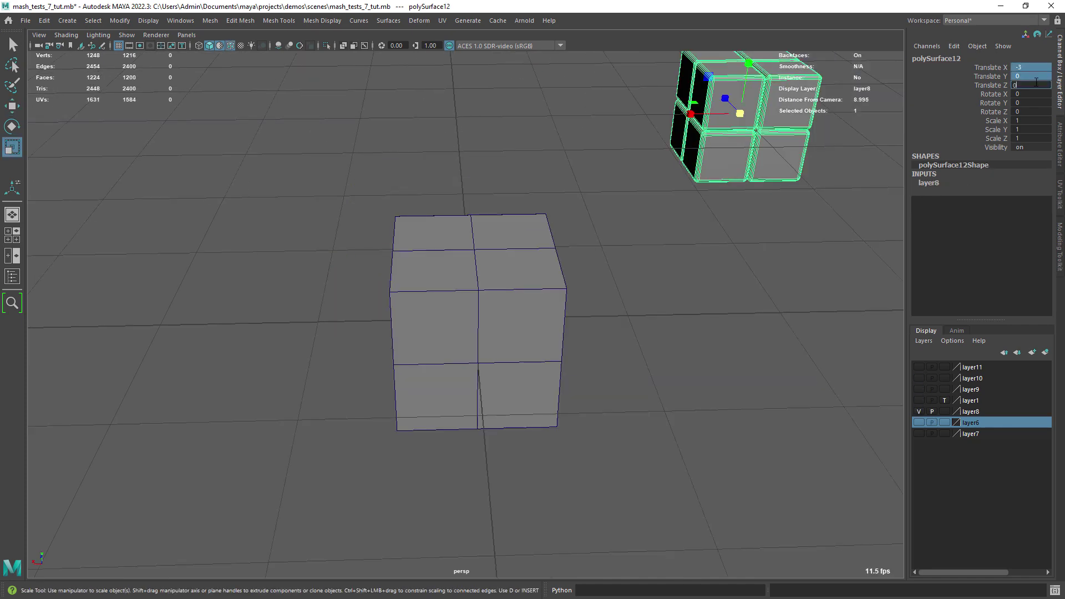
{"action": "left_click_drag", "start_coordinate": [344, 310], "coordinate": [411, 335], "text": "alt"}
{"action": "left_click", "coordinate": [944, 412]}
Try scaling the larger separated piece to 1.101 against the layer10 frame cube, comparing them in top wireframe view.
{"action": "left_click", "coordinate": [465, 355]}
{"action": "key", "text": "space"}
{"action": "key", "text": "space"}
{"action": "right_click_drag", "start_coordinate": [381, 267], "coordinate": [464, 316], "text": "alt"}
{"action": "left_click", "coordinate": [621, 333]}
{"action": "left_click", "coordinate": [440, 347]}
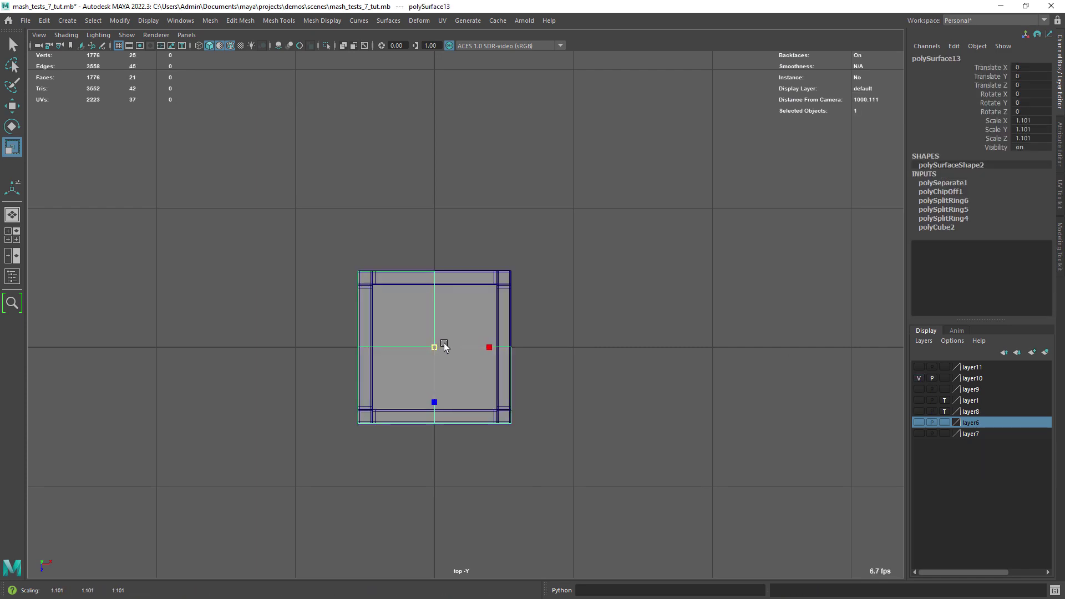
{"action": "scroll", "coordinate": [316, 309], "scroll_direction": "up", "scroll_amount": 5}
{"action": "key", "text": "4"}
{"action": "scroll", "coordinate": [383, 397], "scroll_direction": "down", "scroll_amount": 8}
{"action": "key", "text": "space"}
{"action": "left_click", "coordinate": [391, 340]}
Undo the trial scaling of the separated piece.
{"action": "key", "text": "ctrl+z"}
{"action": "key", "text": "ctrl+z"}
{"action": "key", "text": "ctrl+z"}
{"action": "key", "text": "ctrl+z"}
{"action": "key", "text": "ctrl+z"}
{"action": "key", "text": "ctrl+z"}
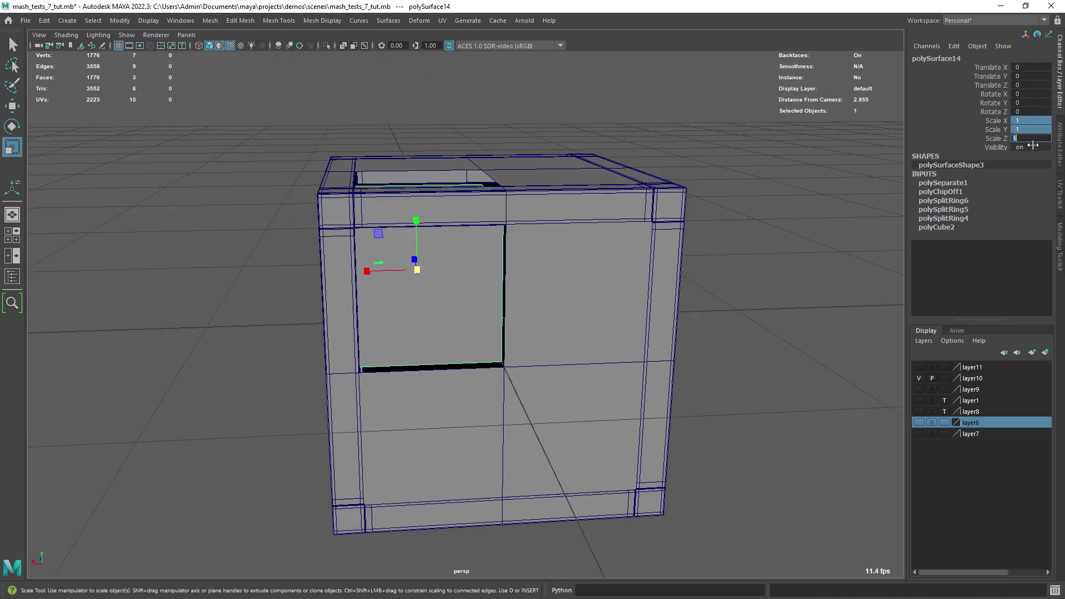
Set the cube's Scale X, Y and Z to 1.103.
{"action": "left_click_drag", "start_coordinate": [1030, 121], "coordinate": [1030, 138]}
{"action": "type", "text": "1.103"}
{"action": "key", "text": "Return"}
Hide layer10 and show layer8 with the eight-block reference cube.
{"action": "left_click", "coordinate": [918, 422]}
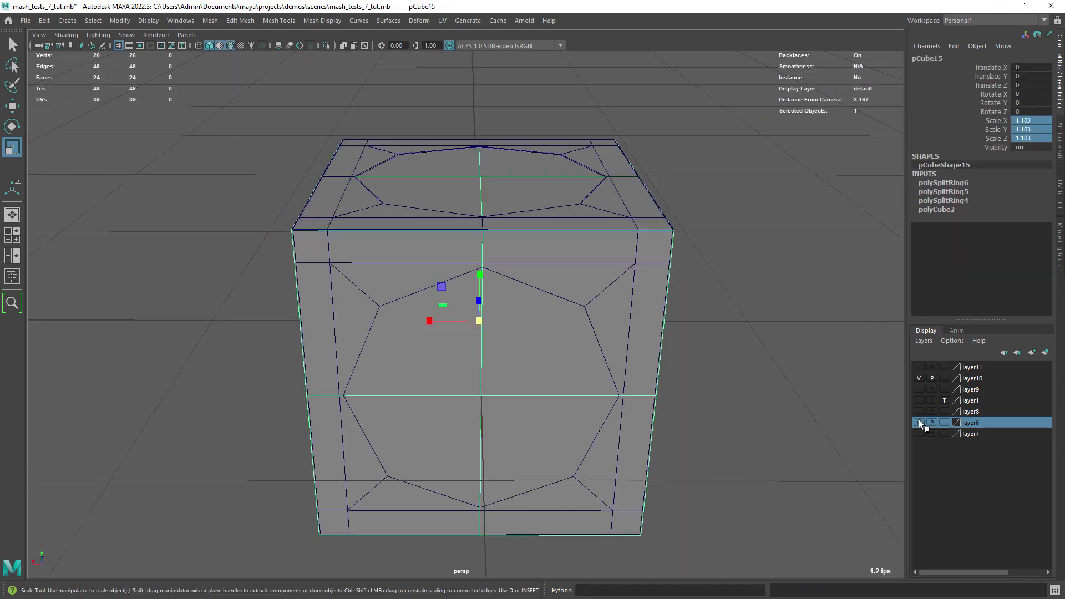
{"action": "left_click", "coordinate": [918, 422]}
{"action": "left_click", "coordinate": [918, 389]}
{"action": "left_click", "coordinate": [918, 412]}
Set the reference cube's Translate X, Y and Z to 0 and template layer8.
{"action": "scroll", "coordinate": [555, 311], "scroll_direction": "down", "scroll_amount": 5}
{"action": "left_click", "coordinate": [754, 161]}
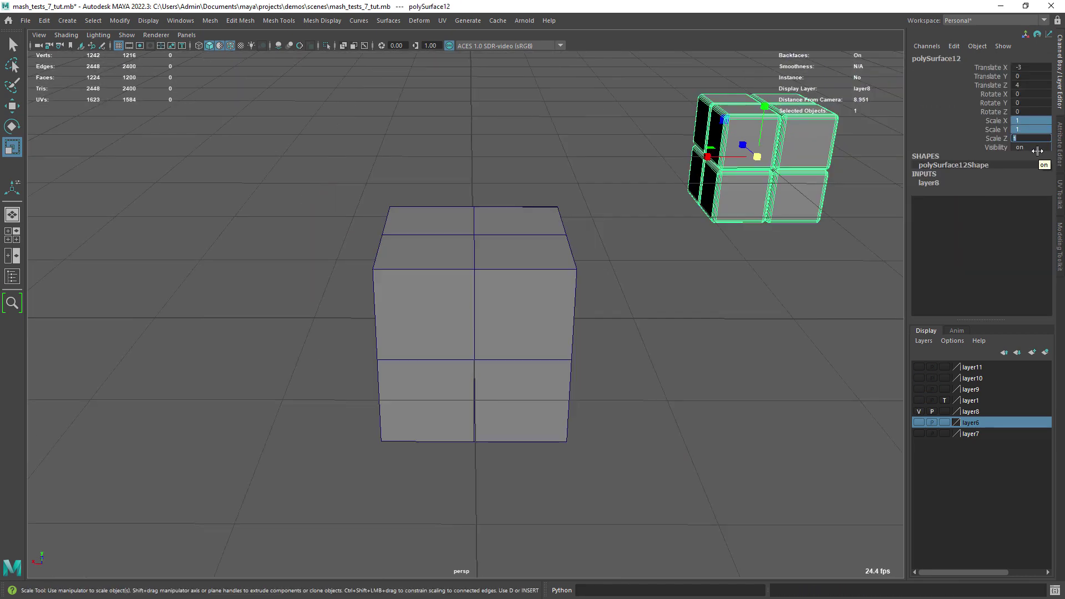
{"action": "left_click_drag", "start_coordinate": [1030, 68], "coordinate": [1031, 86]}
{"action": "type", "text": "0"}
{"action": "key", "text": "Return"}
{"action": "left_click", "coordinate": [943, 411]}
Extract the three faces meeting at one upper corner of the scaled cube as a separate piece.
{"action": "left_click", "coordinate": [518, 258]}
{"action": "scroll", "coordinate": [533, 291], "scroll_direction": "up", "scroll_amount": 5}
{"action": "scroll", "coordinate": [532, 290], "scroll_direction": "down", "scroll_amount": 5}
{"action": "key", "text": "F11"}
{"action": "left_click", "coordinate": [416, 239]}
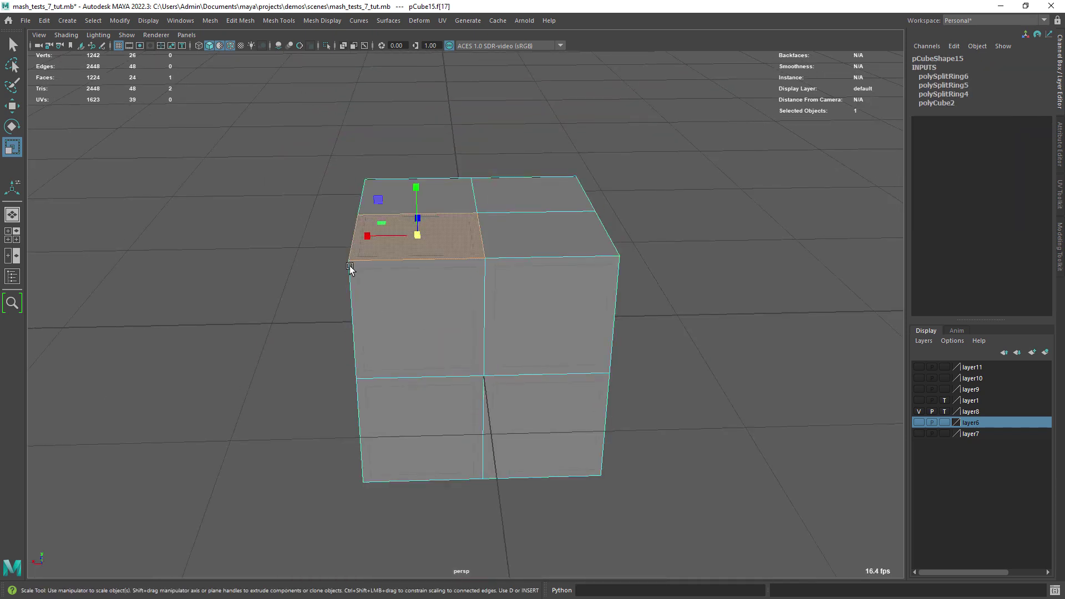
{"action": "left_click", "coordinate": [358, 307], "text": "shift"}
{"action": "left_click_drag", "start_coordinate": [358, 284], "coordinate": [443, 312], "text": "alt"}
{"action": "left_click", "coordinate": [375, 327], "text": "shift"}
{"action": "right_click_drag", "start_coordinate": [444, 273], "coordinate": [440, 464], "text": "shift"}
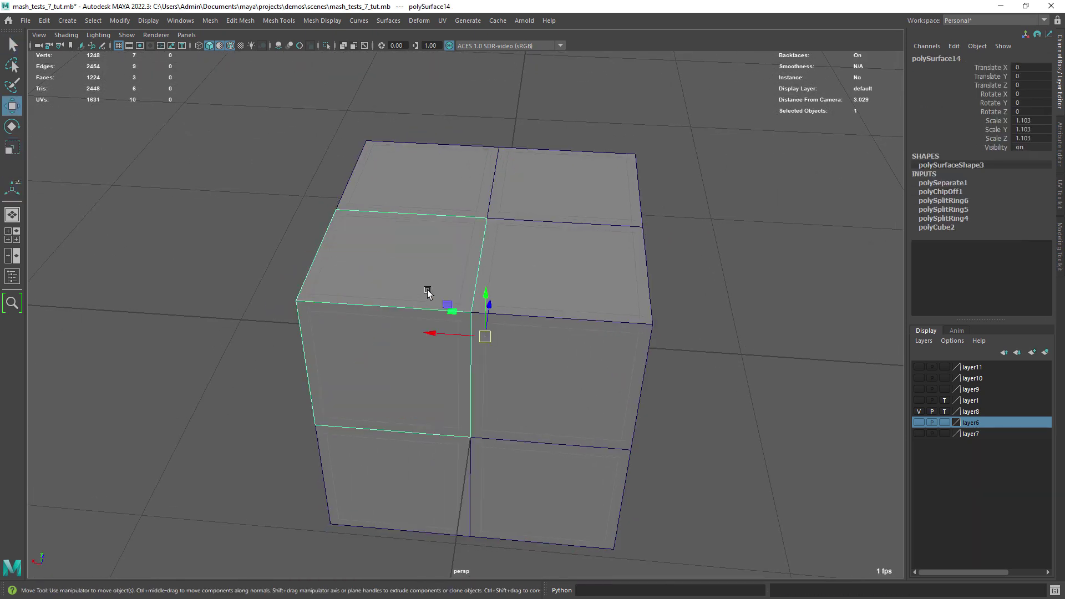
Scale the extracted corner piece to 1.097 on all axes, matching it to the templated reference in top wireframe view.
{"action": "key", "text": "space"}
{"action": "left_click_drag", "start_coordinate": [420, 286], "coordinate": [435, 264]}
{"action": "key", "text": "space"}
{"action": "key", "text": "space"}
{"action": "right_click_drag", "start_coordinate": [434, 263], "coordinate": [563, 313], "text": "alt"}
{"action": "middle_click_drag", "start_coordinate": [563, 313], "coordinate": [420, 278], "text": "alt"}
{"action": "scroll", "coordinate": [444, 321], "scroll_direction": "up", "scroll_amount": 3}
{"action": "key", "text": "4"}
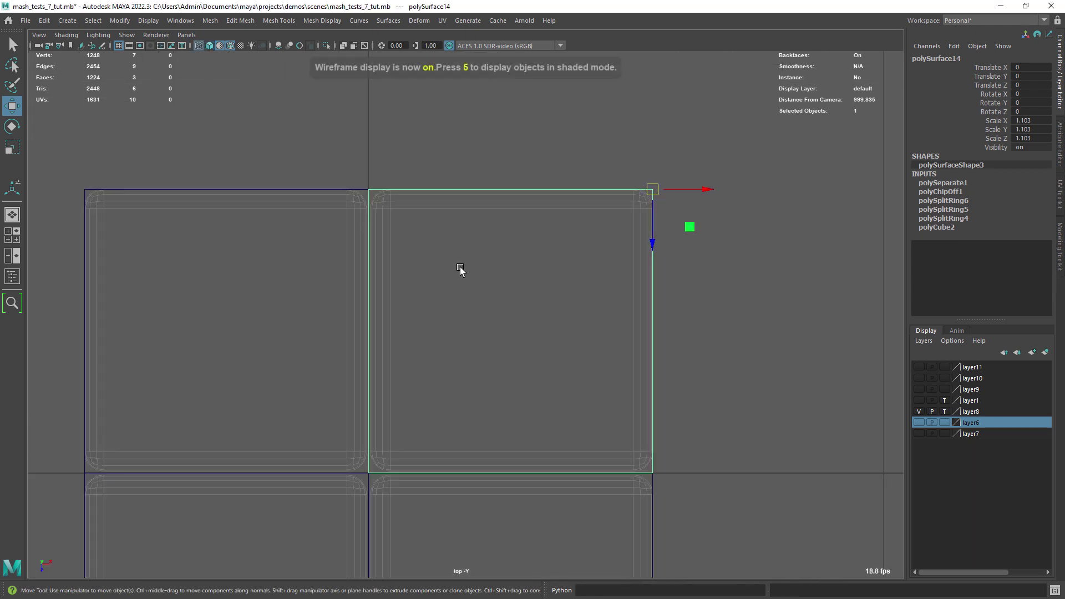
{"action": "scroll", "coordinate": [571, 222], "scroll_direction": "up", "scroll_amount": 1}
{"action": "key", "text": "r"}
{"action": "left_click_drag", "start_coordinate": [705, 153], "coordinate": [705, 152]}
{"action": "middle_click_drag", "start_coordinate": [201, 159], "coordinate": [332, 228], "text": "alt"}
{"action": "right_click_drag", "start_coordinate": [333, 227], "coordinate": [548, 248], "text": "alt"}
{"action": "middle_click_drag", "start_coordinate": [547, 248], "coordinate": [548, 252]}
{"action": "key", "text": "space"}
{"action": "left_click_drag", "start_coordinate": [548, 252], "coordinate": [548, 239]}
{"action": "scroll", "coordinate": [564, 307], "scroll_direction": "down", "scroll_amount": 3}
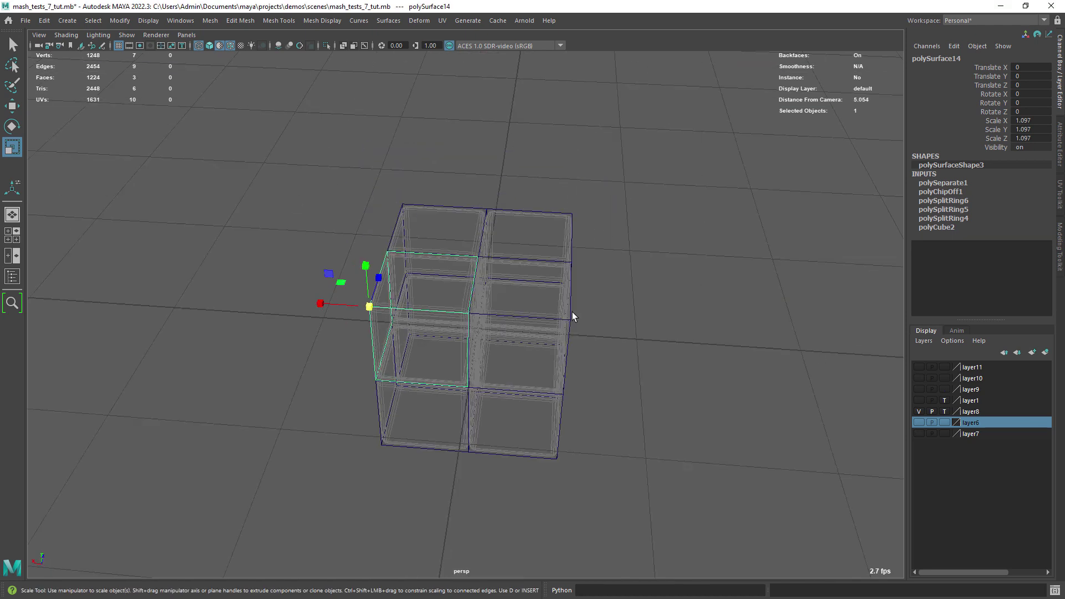
Hide layer8 and return the viewport to shaded display.
{"action": "left_click", "coordinate": [919, 411]}
{"action": "key", "text": "5"}
{"action": "scroll", "coordinate": [398, 281], "scroll_direction": "up", "scroll_amount": 4}
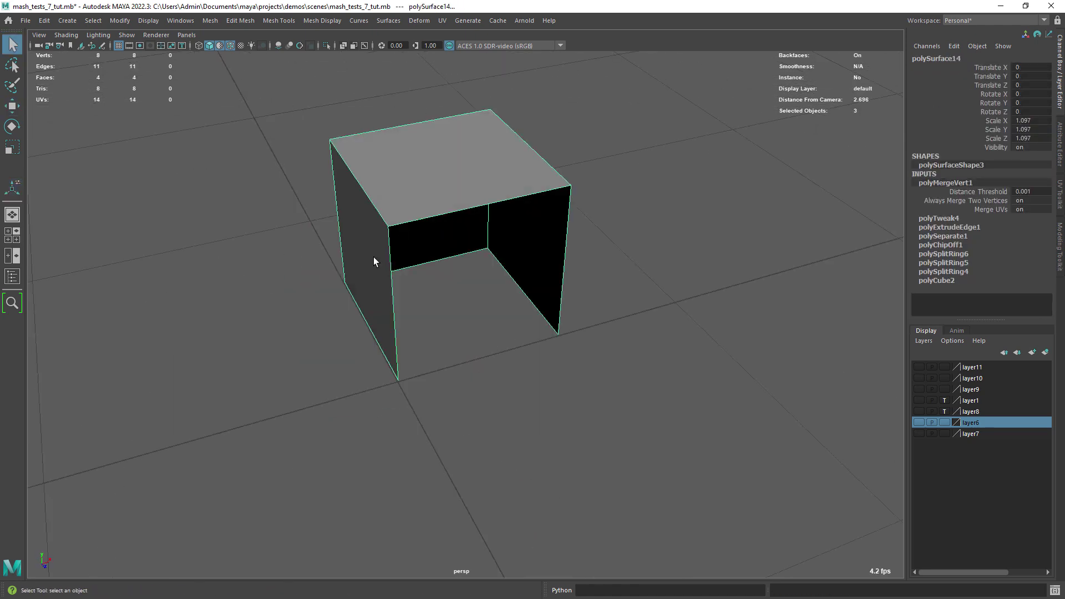
Append a face across the open side of the corner piece and fill the remaining hole to close it into a cube.
{"action": "left_click", "coordinate": [570, 264]}
{"action": "key", "text": "Return"}
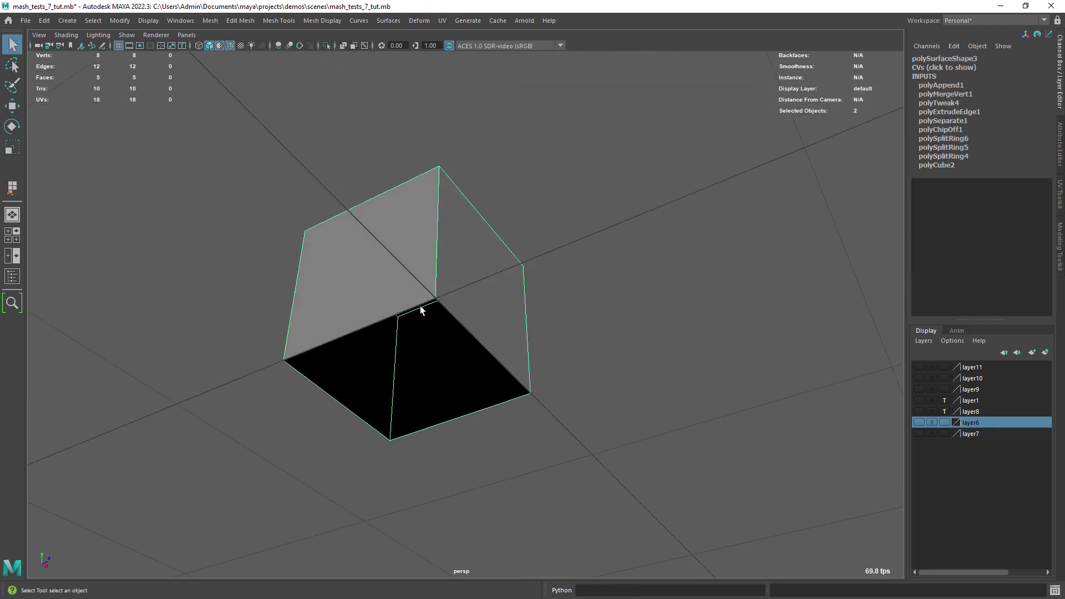
{"action": "left_click", "coordinate": [421, 305]}
{"action": "left_click", "coordinate": [456, 287]}
{"action": "left_click", "coordinate": [458, 316]}
{"action": "left_click", "coordinate": [119, 46]}
{"action": "right_click_drag", "start_coordinate": [481, 291], "coordinate": [475, 417], "text": "shift"}
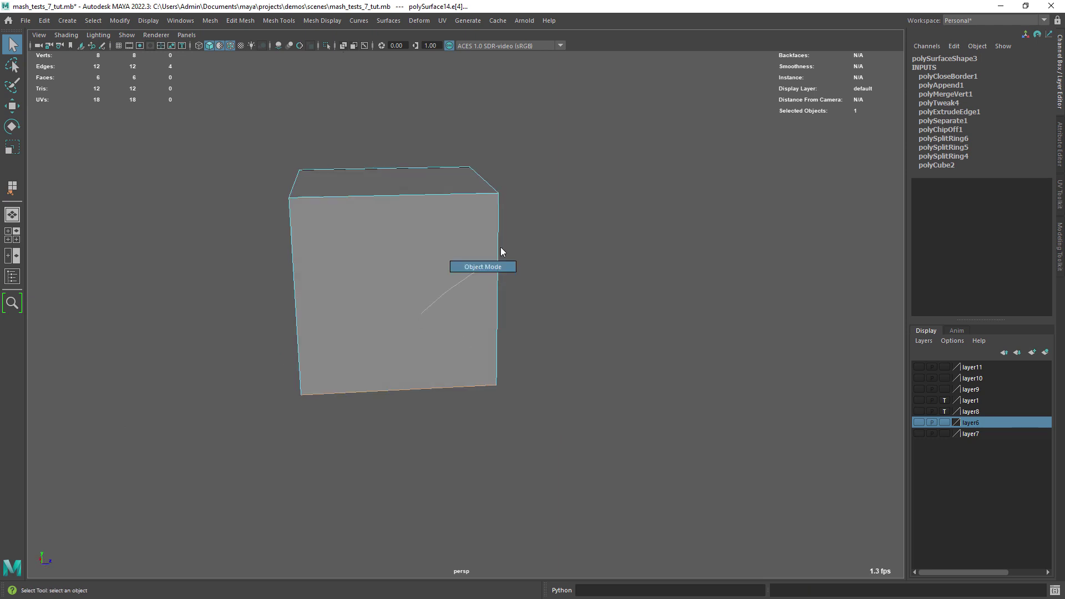
{"action": "right_click_drag", "start_coordinate": [500, 247], "coordinate": [499, 252]}
Try grouping the closed cube and building mirrored copies with a scale of -1, and undo back to the single cube.
{"action": "key", "text": "w"}
{"action": "scroll", "coordinate": [475, 252], "scroll_direction": "down", "scroll_amount": 3}
{"action": "left_click", "coordinate": [68, 21]}
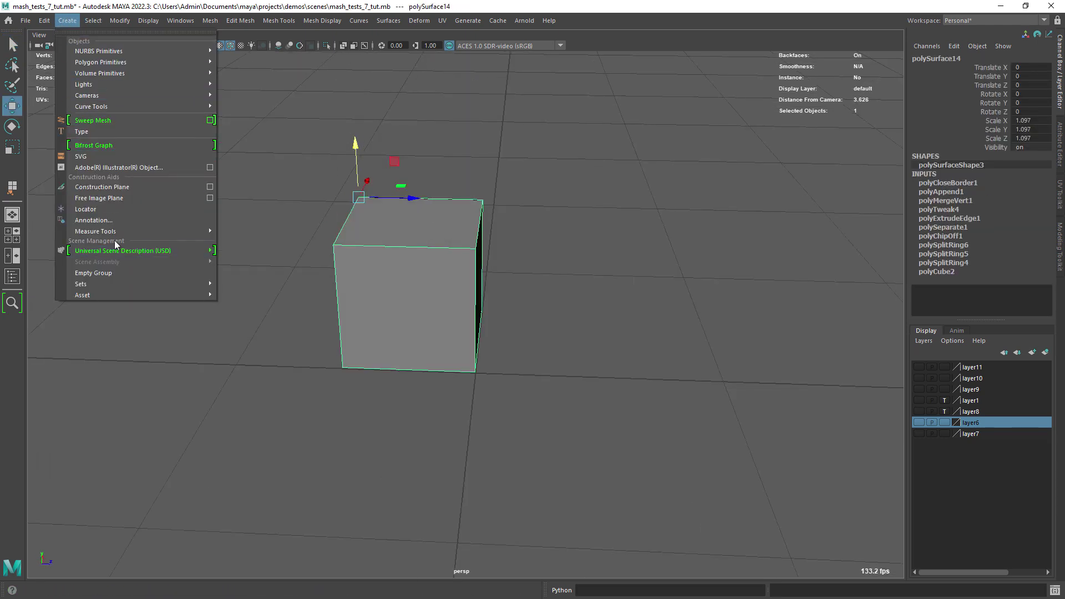
{"action": "mouse_move", "coordinate": [44, 21]}
{"action": "left_click", "coordinate": [83, 236]}
{"action": "key", "text": "r"}
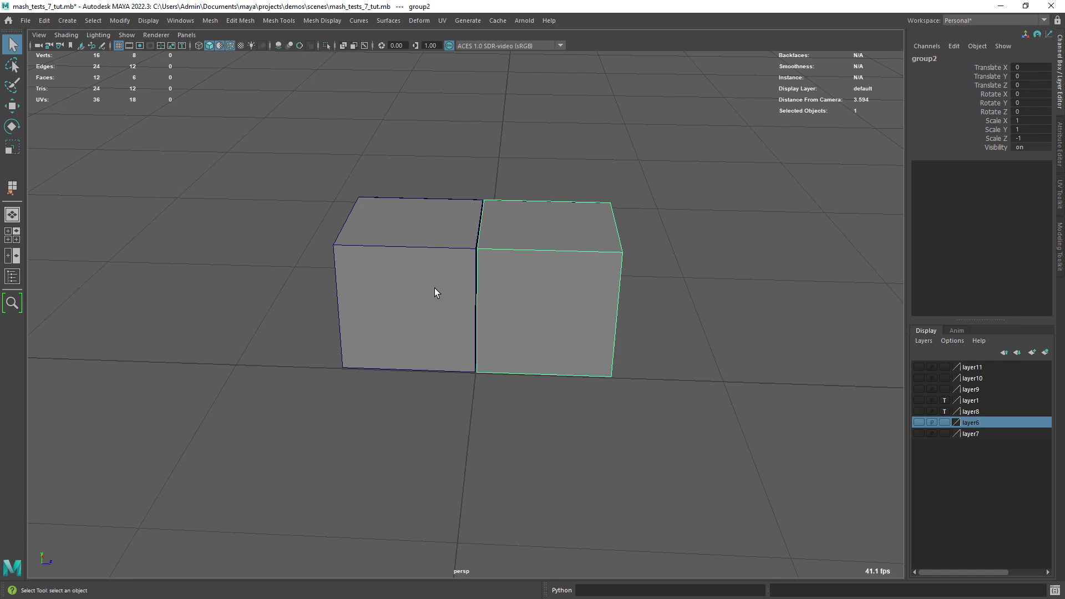
{"action": "left_click_drag", "start_coordinate": [434, 288], "coordinate": [522, 281], "text": "alt"}
{"action": "left_click", "coordinate": [918, 422]}
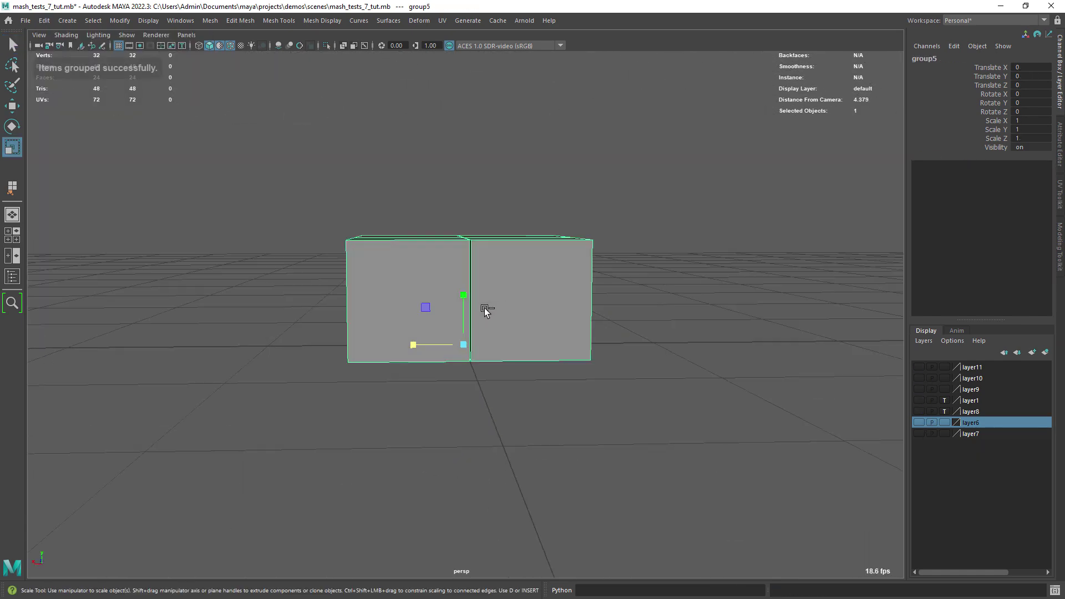
{"action": "key", "text": "ctrl+z"}
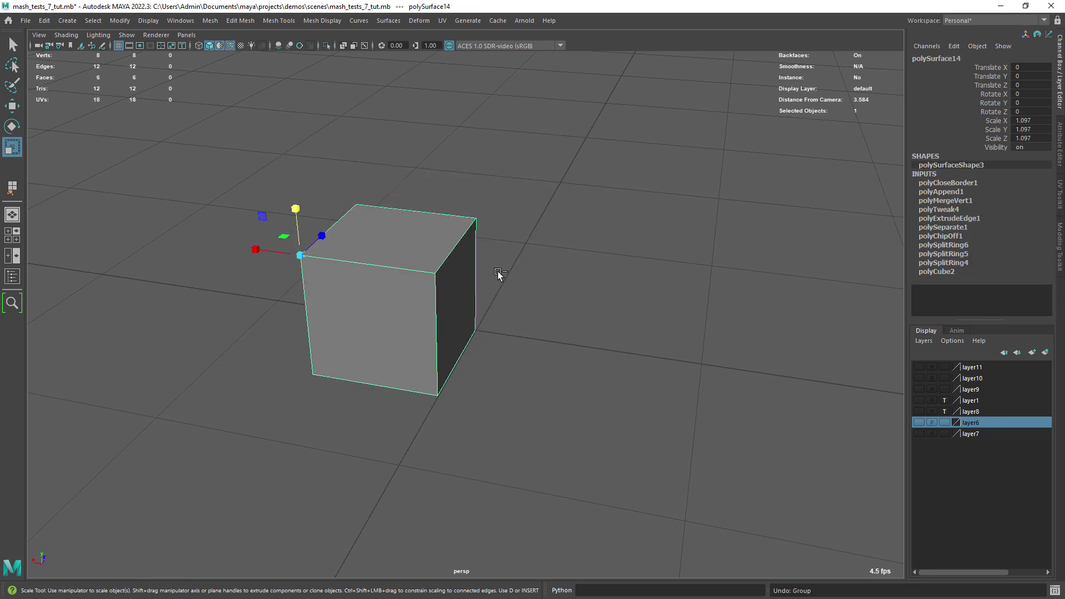
Bevel all edges of the small cube to match the rounded blocks of the layer8 reference.
{"action": "key", "text": "q"}
{"action": "scroll", "coordinate": [499, 269], "scroll_direction": "up", "scroll_amount": 2}
{"action": "left_click", "coordinate": [919, 411]}
{"action": "left_click_drag", "start_coordinate": [388, 327], "coordinate": [473, 334], "text": "alt"}
{"action": "scroll", "coordinate": [473, 334], "scroll_direction": "up", "scroll_amount": 1}
{"action": "key", "text": "ctrl+b"}
{"action": "left_click_drag", "start_coordinate": [511, 163], "coordinate": [491, 163]}
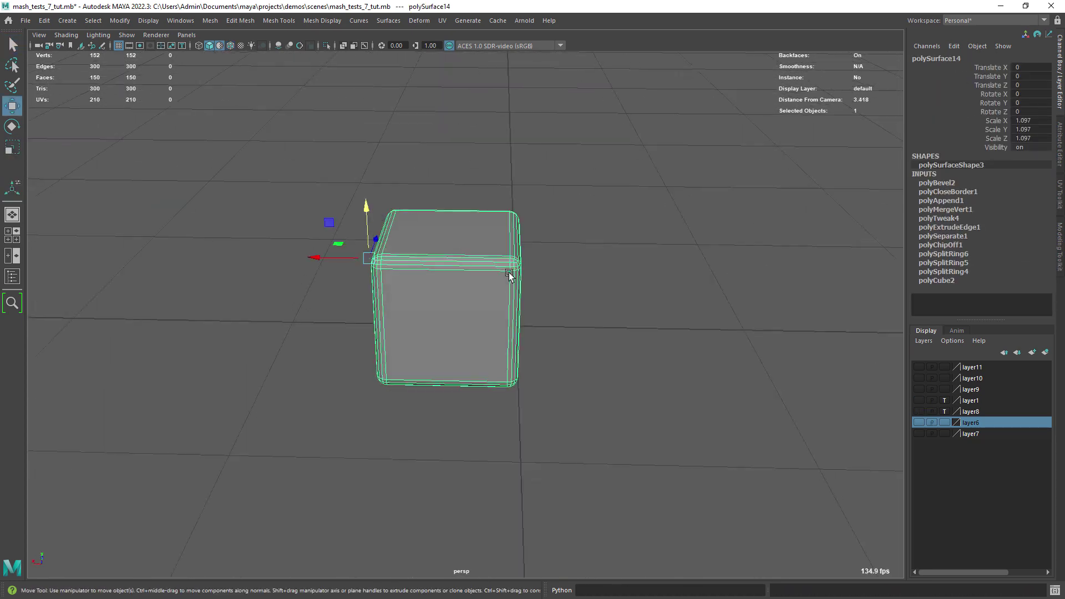
Group the bevelled cube and mirror duplicates across each axis to form a 2x2x2 block of eight cubes.
{"action": "key", "text": "ctrl+g"}
{"action": "key", "text": "ctrl+d"}
{"action": "key", "text": "r"}
{"action": "left_click_drag", "start_coordinate": [463, 320], "coordinate": [548, 331]}
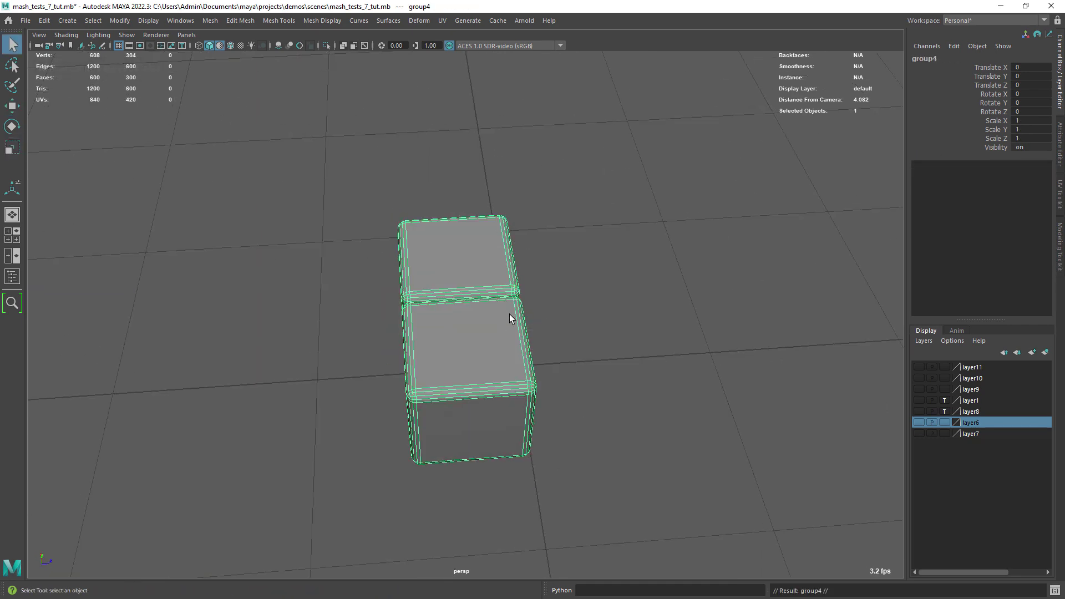
{"action": "key", "text": "r"}
{"action": "key", "text": "ctrl+shift+d"}
{"action": "left_click_drag", "start_coordinate": [491, 361], "coordinate": [727, 441], "text": "alt"}
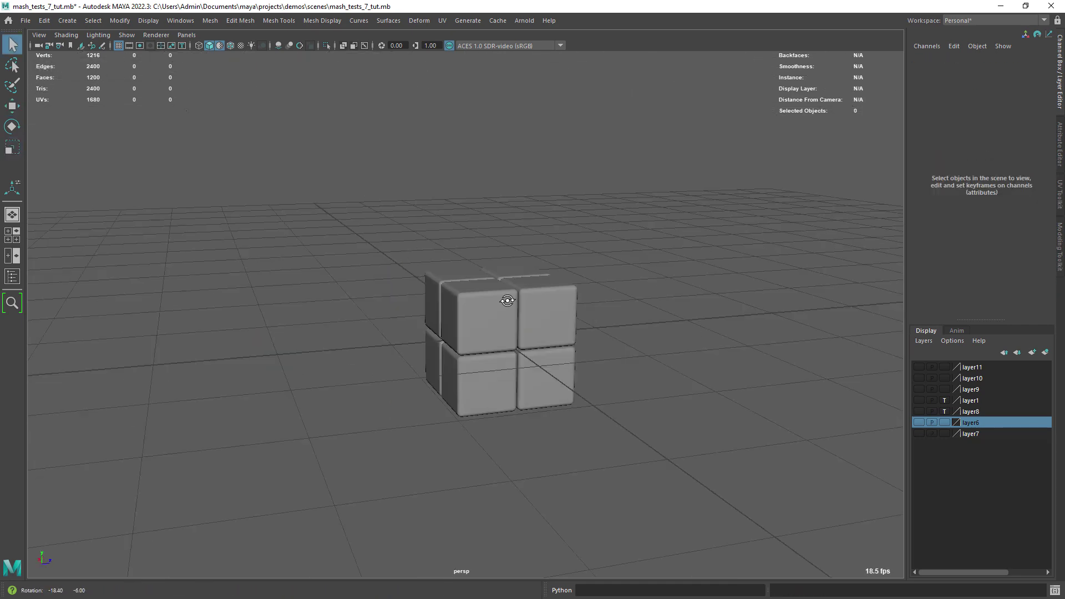
{"action": "scroll", "coordinate": [471, 302], "scroll_direction": "up", "scroll_amount": 3}
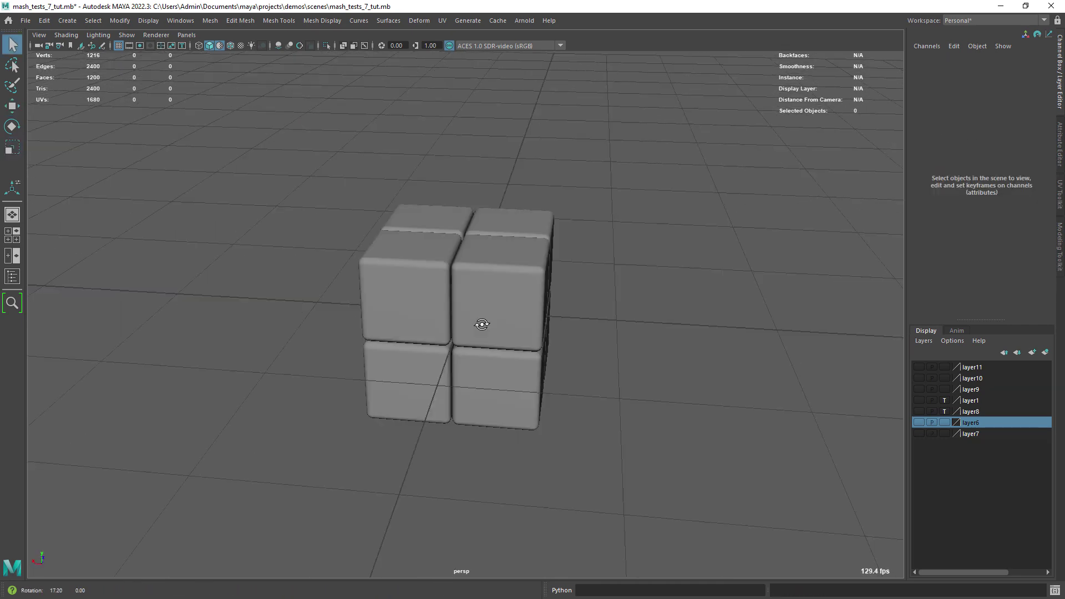
Combine the eight bevelled cubes into one mesh and select it.
{"action": "left_click_drag", "start_coordinate": [587, 460], "coordinate": [77, 59]}
{"action": "left_click", "coordinate": [210, 20]}
{"action": "left_click", "coordinate": [241, 104]}
{"action": "left_click", "coordinate": [119, 20]}
{"action": "left_click", "coordinate": [143, 104]}
{"action": "key", "text": "w"}
{"action": "left_click", "coordinate": [618, 244]}
{"action": "scroll", "coordinate": [618, 244], "scroll_direction": "down", "scroll_amount": 3}
{"action": "left_click", "coordinate": [502, 273]}
Delete the leftover groups group1 to group4 in the Outliner and briefly toggle layer6's visibility.
{"action": "left_click", "coordinate": [12, 277]}
{"action": "left_click", "coordinate": [607, 168]}
{"action": "left_click", "coordinate": [625, 200]}
{"action": "left_click", "coordinate": [636, 316]}
{"action": "left_click", "coordinate": [643, 347], "text": "shift"}
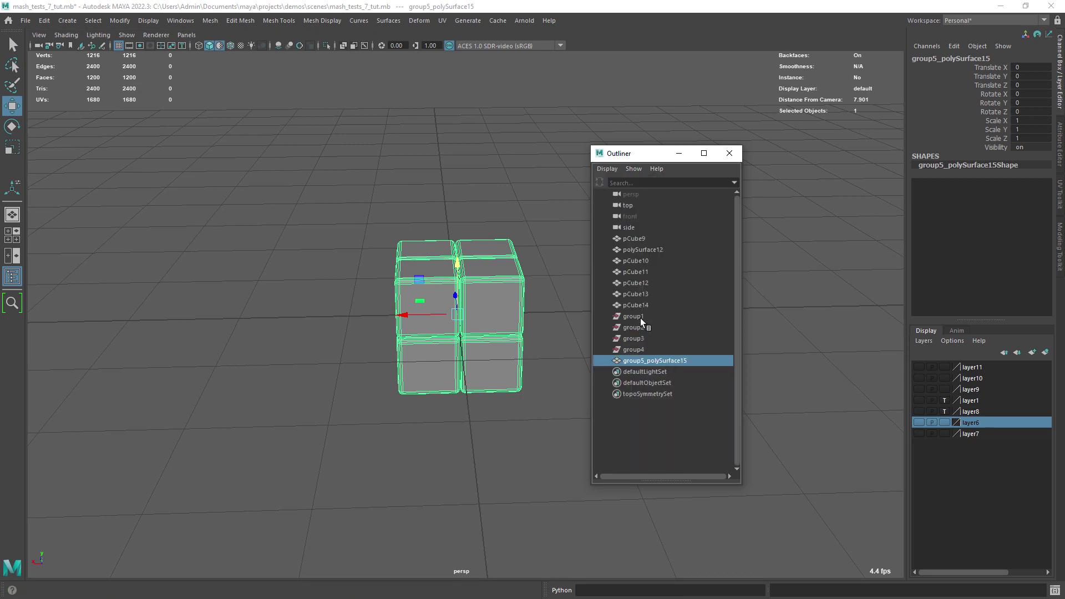
{"action": "key", "text": "Delete"}
{"action": "left_click", "coordinate": [918, 422]}
{"action": "left_click", "coordinate": [918, 422]}
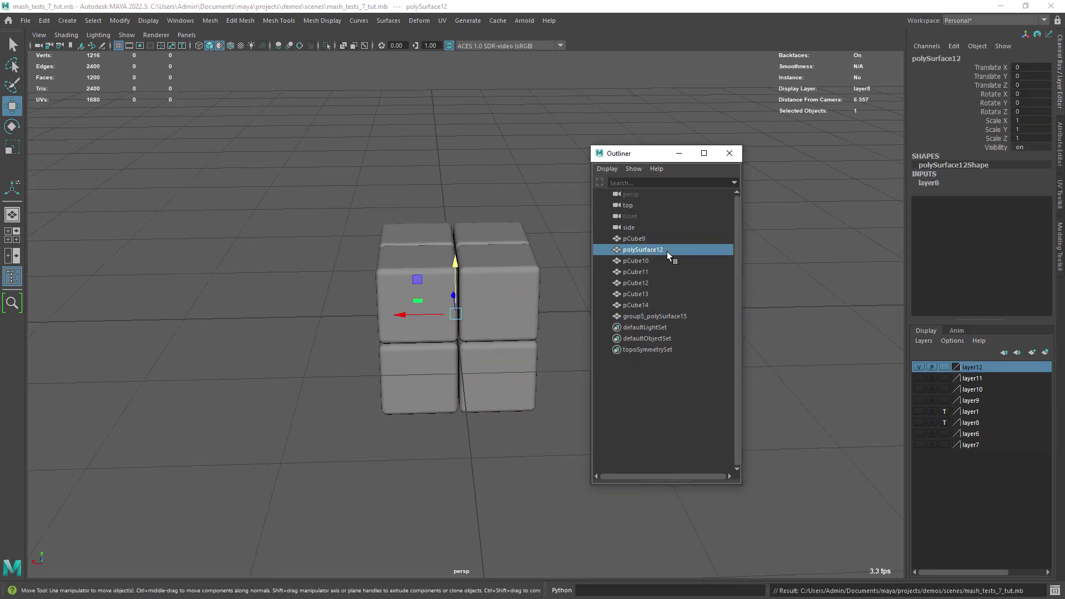
Group the reference objects pCube9, polySurface12 and pCube10 and rename the group ref_grp.
{"action": "left_click", "coordinate": [650, 260], "text": "shift"}
{"action": "key", "text": "ctrl+g"}
{"action": "double_click", "coordinate": [635, 293]}
{"action": "type", "text": "ref_grp"}
{"action": "key", "text": "Return"}
Show the finished cubes on layer11 and layer10, and remove the leftover pCube13 and pCube11 with layers layer9 and layer1.
{"action": "left_click", "coordinate": [676, 282]}
{"action": "left_click", "coordinate": [655, 272]}
{"action": "left_click", "coordinate": [917, 379]}
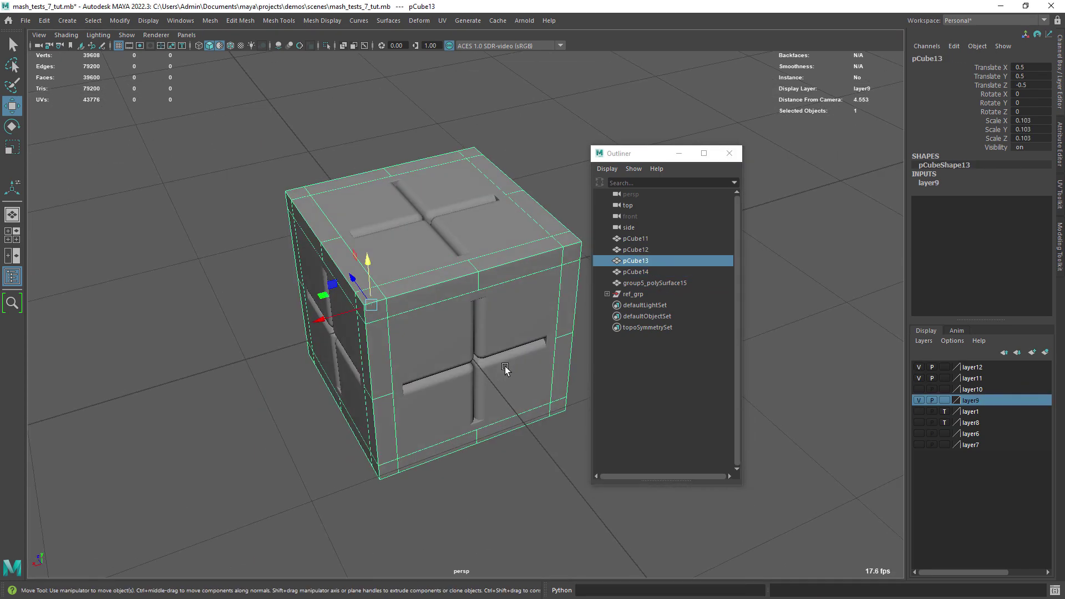
{"action": "left_click", "coordinate": [636, 250]}
{"action": "left_click", "coordinate": [919, 389]}
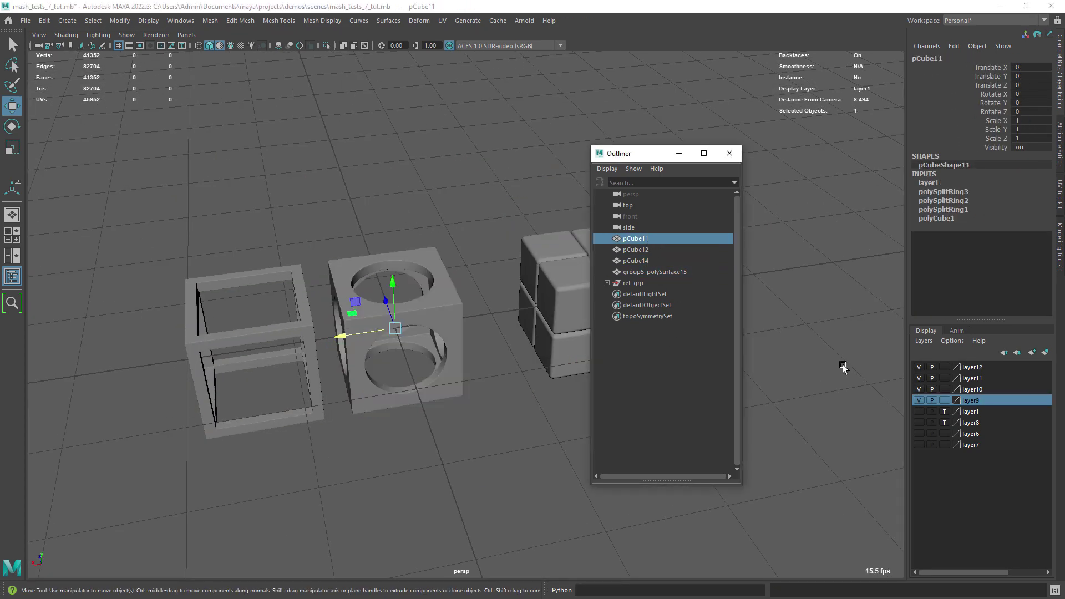
{"action": "left_click", "coordinate": [843, 364]}
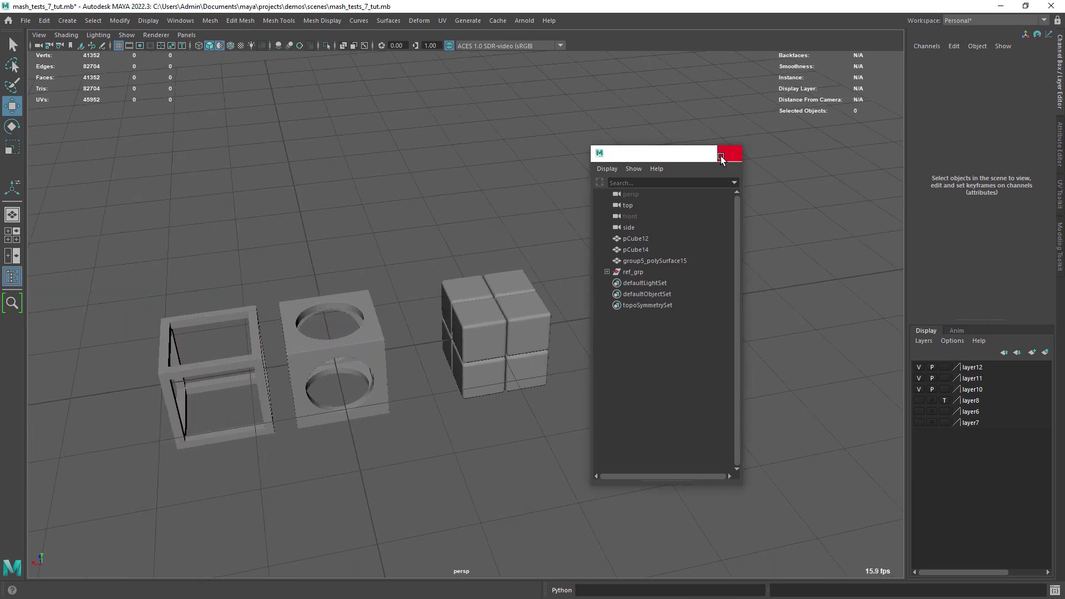
{"action": "left_click", "coordinate": [721, 158]}
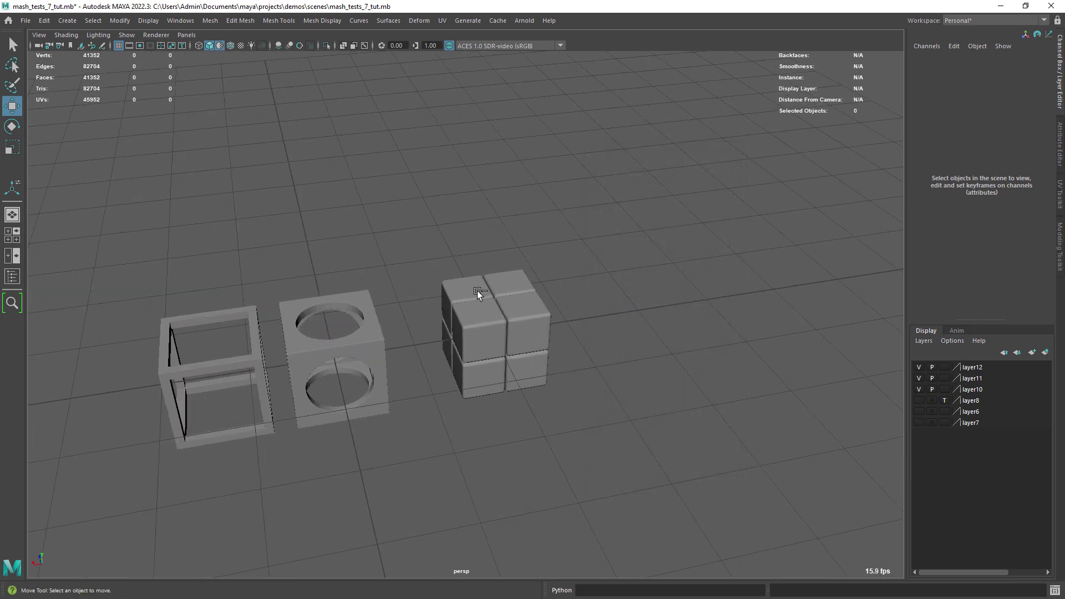
Select the three finished cubes and set their Translate X, Y and Z to 0.
{"action": "middle_click_drag", "start_coordinate": [451, 291], "coordinate": [518, 250], "text": "alt"}
{"action": "scroll", "coordinate": [454, 322], "scroll_direction": "up", "scroll_amount": 3}
{"action": "left_click_drag", "start_coordinate": [455, 303], "coordinate": [497, 282], "text": "alt"}
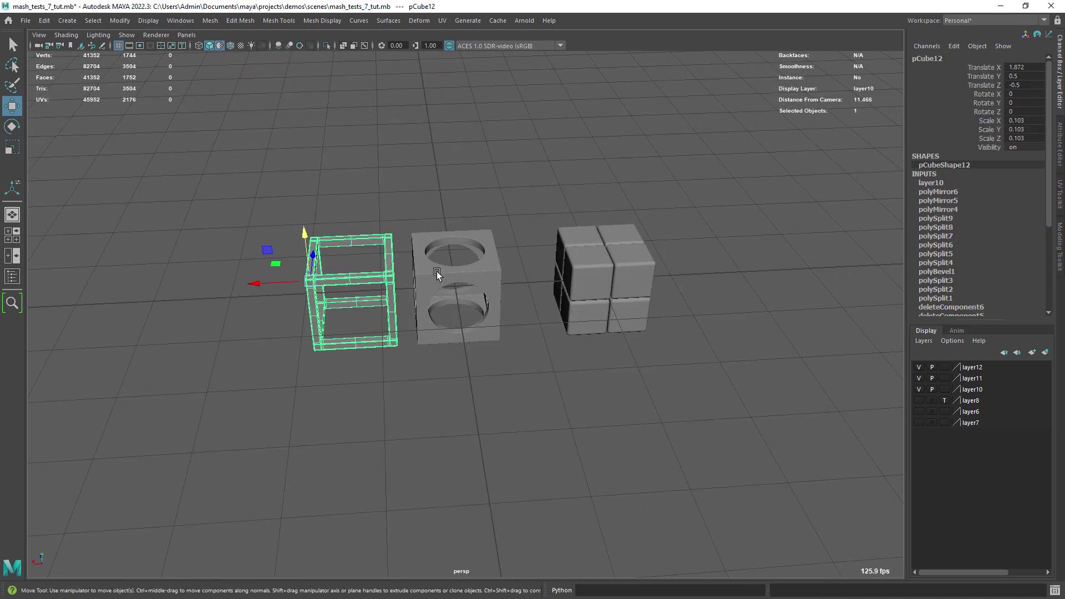
{"action": "left_click", "coordinate": [606, 285]}
{"action": "key", "text": "q"}
{"action": "scroll", "coordinate": [335, 161], "scroll_direction": "up", "scroll_amount": 2}
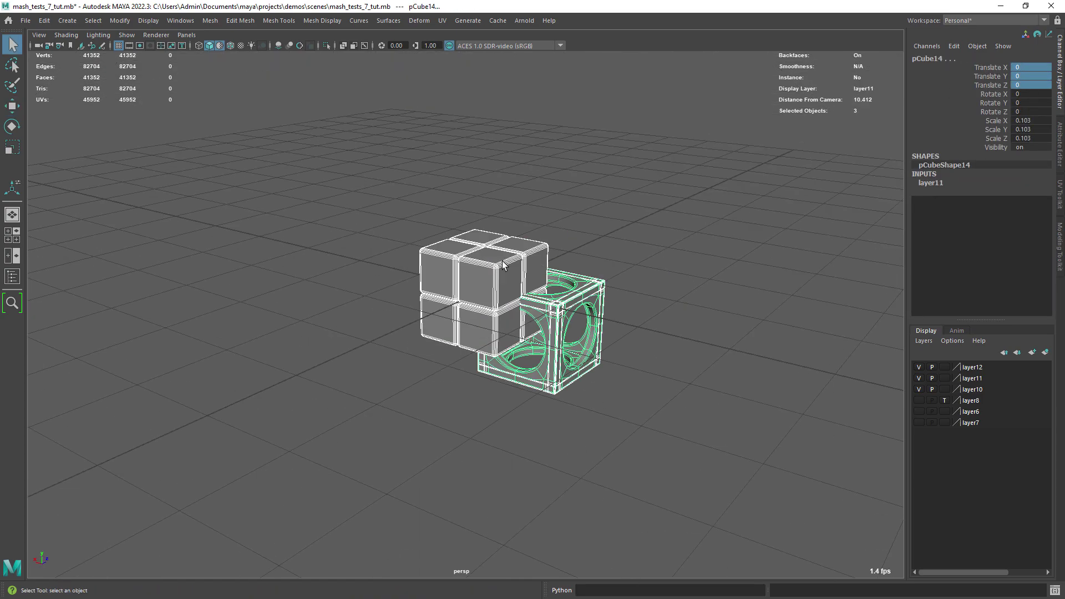
Center the pivots of the three finished cubes and set their Translate X, Y and Z to 0.
{"action": "key", "text": "space"}
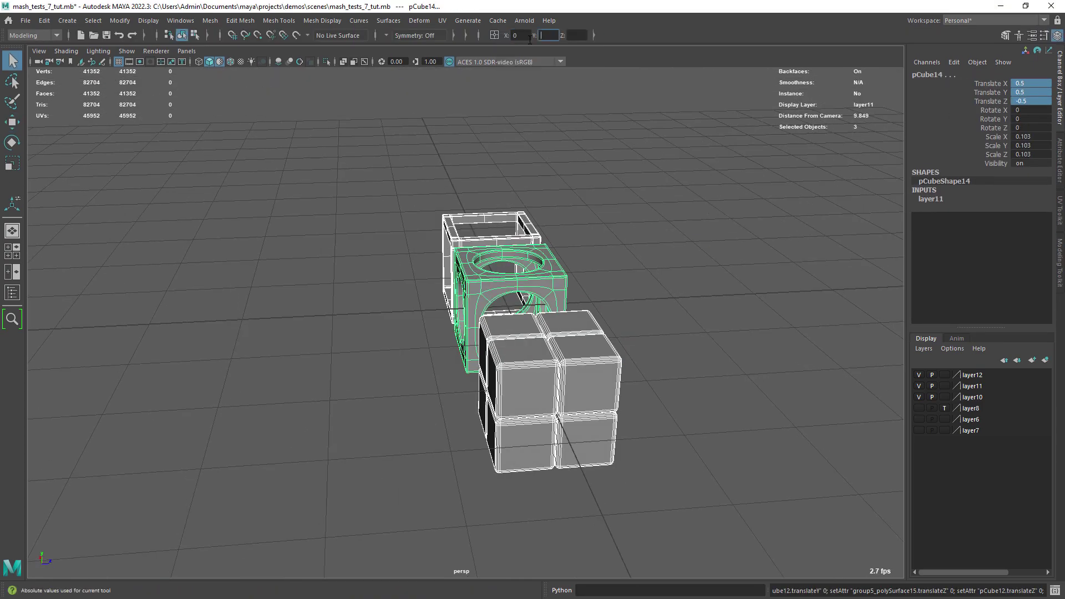
{"action": "left_click_drag", "start_coordinate": [477, 266], "coordinate": [533, 297], "text": "alt"}
{"action": "key", "text": "ctrl+z"}
{"action": "left_click", "coordinate": [564, 281]}
{"action": "key", "text": "w"}
{"action": "key", "text": "space"}
{"action": "left_click", "coordinate": [120, 21]}
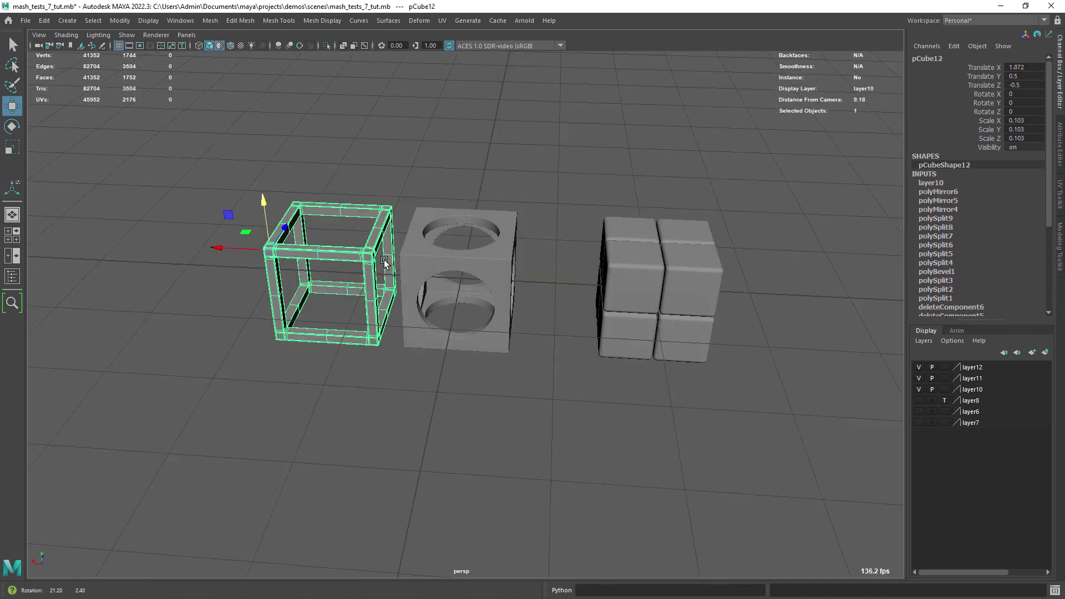
{"action": "left_click", "coordinate": [120, 21]}
{"action": "left_click", "coordinate": [143, 103]}
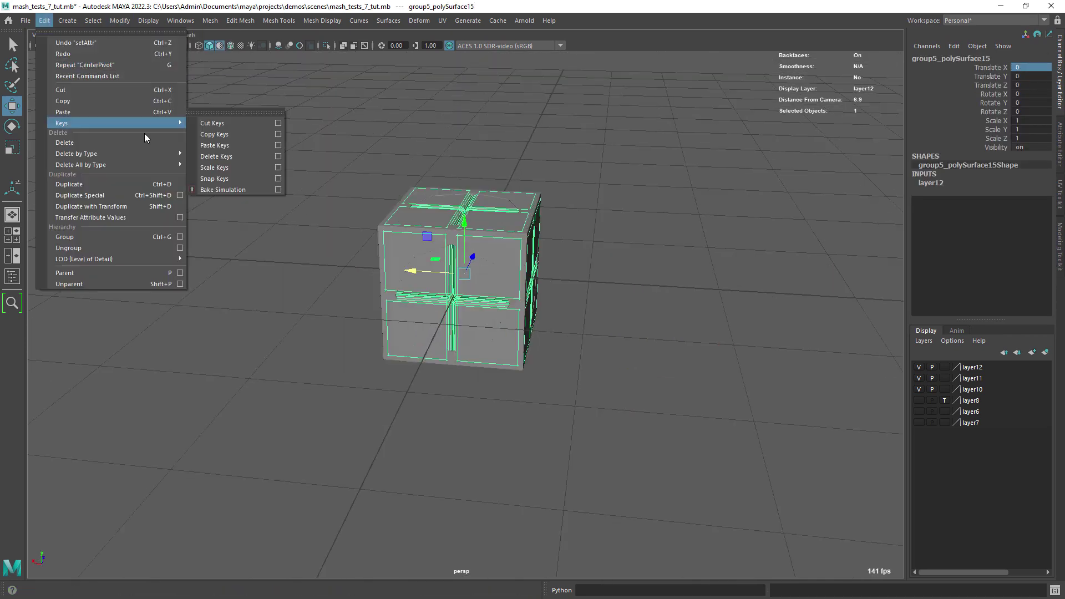
Delete the construction history of the three cubes and freeze their transformations.
{"action": "left_click", "coordinate": [122, 22]}
{"action": "left_click", "coordinate": [135, 76]}
{"action": "left_click", "coordinate": [552, 193]}
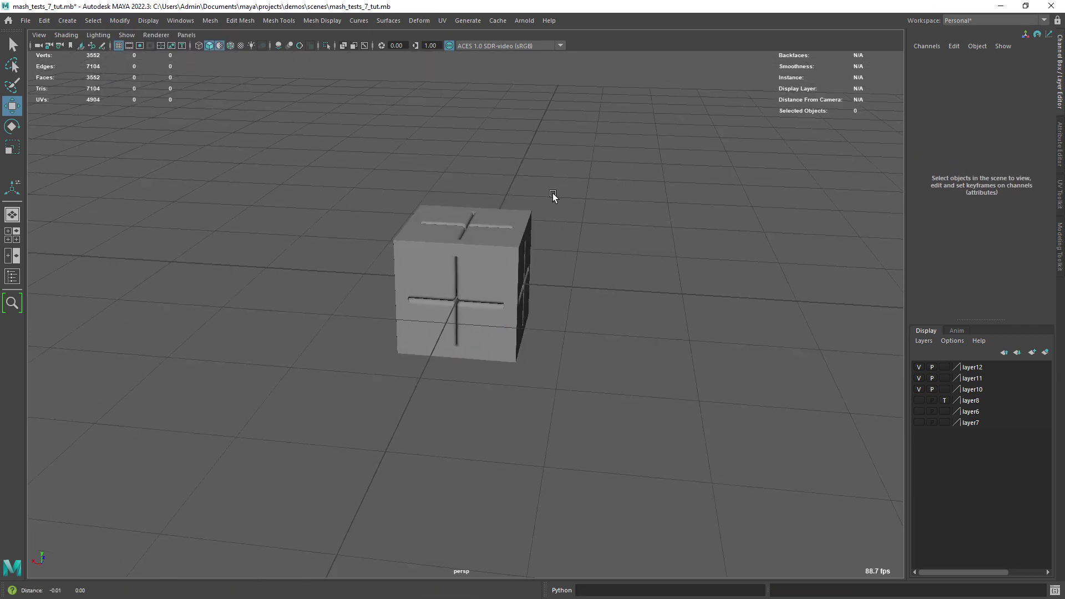
{"action": "left_click_drag", "start_coordinate": [553, 193], "coordinate": [466, 218], "text": "alt"}
Select all three overlapping cubes and set their Arnold subdivisions to catclark with 3 subdivs.
{"action": "left_click", "coordinate": [447, 285]}
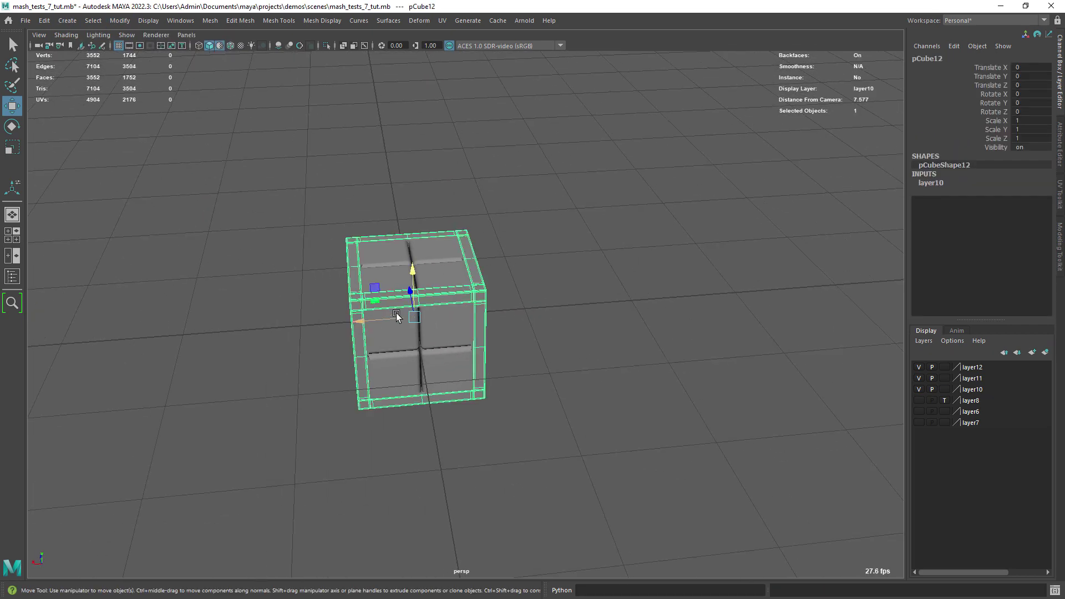
{"action": "left_click_drag", "start_coordinate": [319, 210], "coordinate": [612, 445]}
{"action": "key", "text": "space"}
{"action": "left_click_drag", "start_coordinate": [251, 261], "coordinate": [201, 296]}
{"action": "type", "text": "3"}
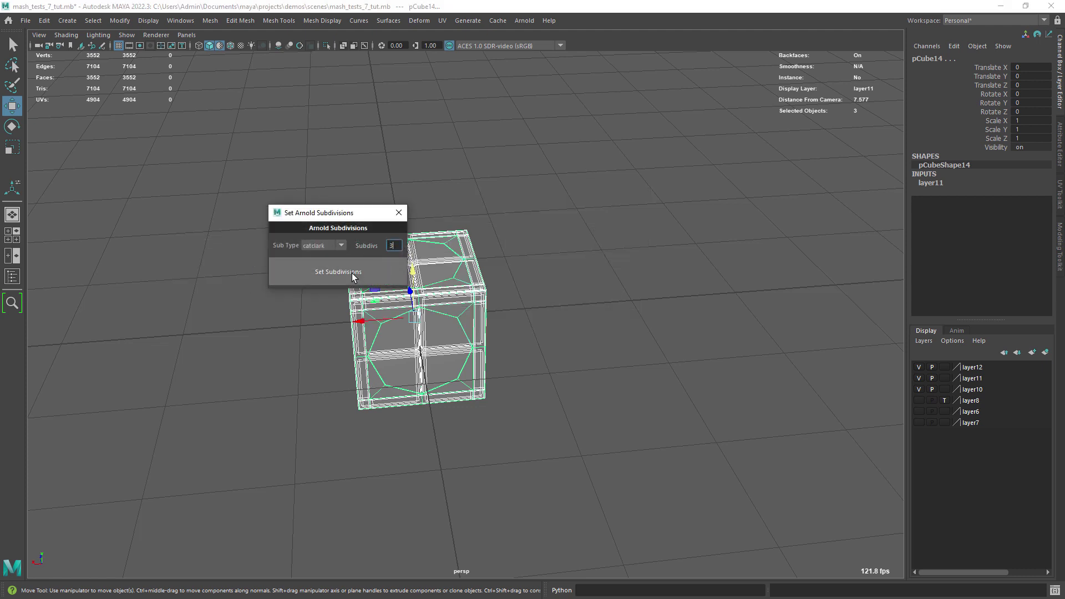
{"action": "left_click", "coordinate": [351, 272]}
Move the cubes apart to check their Arnold subdivision attributes and undo the moves.
{"action": "left_click", "coordinate": [421, 329]}
{"action": "left_click_drag", "start_coordinate": [359, 321], "coordinate": [168, 336]}
{"action": "left_click", "coordinate": [420, 302]}
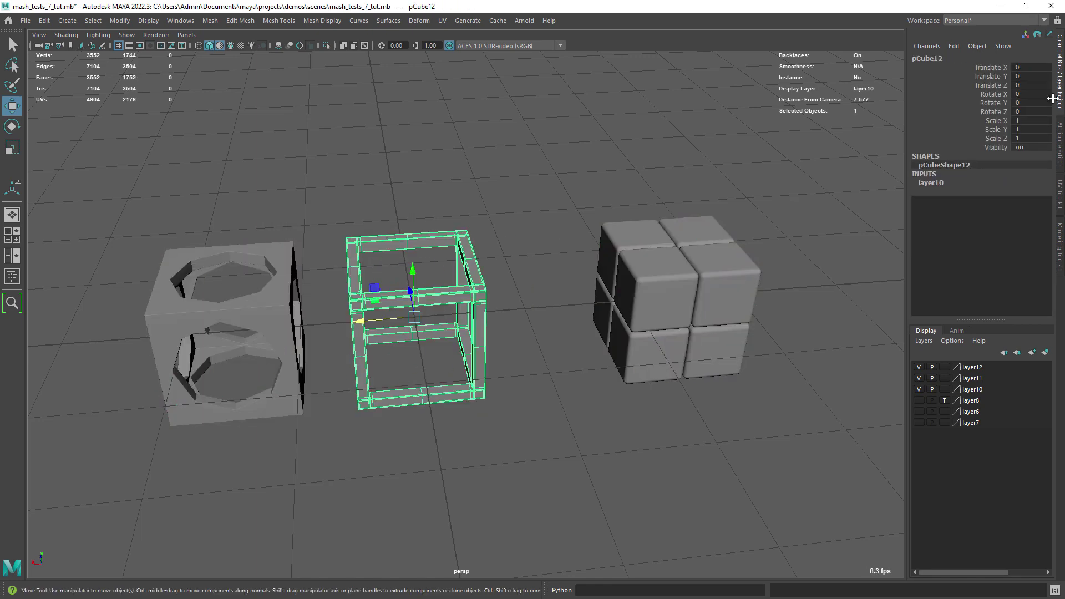
{"action": "left_click", "coordinate": [1059, 144]}
{"action": "left_click", "coordinate": [774, 374]}
{"action": "left_click_drag", "start_coordinate": [1046, 247], "coordinate": [1044, 380]}
{"action": "left_click_drag", "start_coordinate": [853, 407], "coordinate": [754, 414]}
{"action": "left_click", "coordinate": [604, 300]}
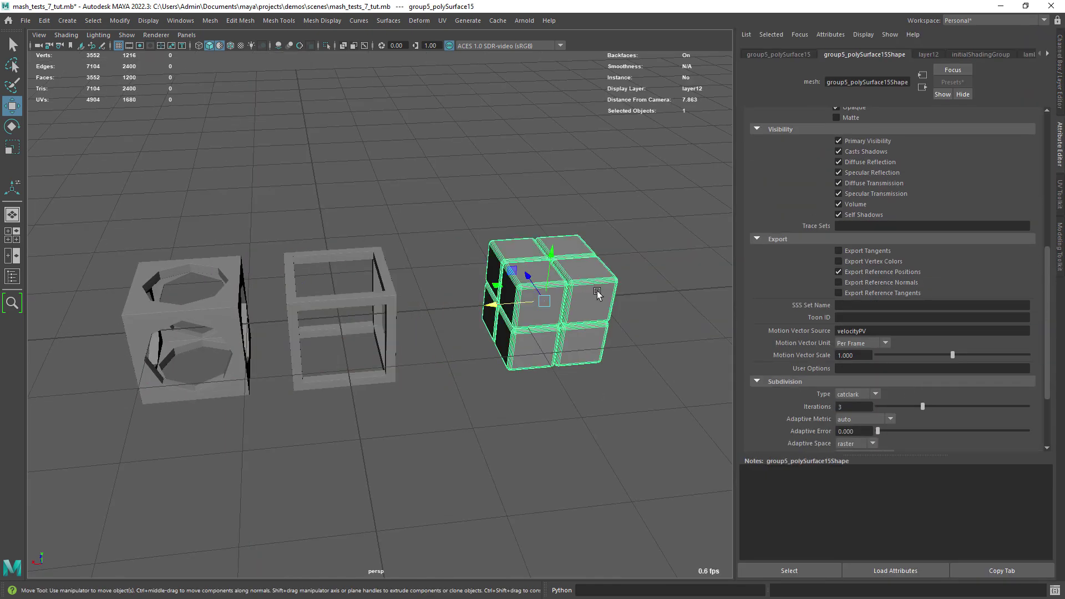
{"action": "key", "text": "ctrl+z"}
{"action": "key", "text": "ctrl+a"}
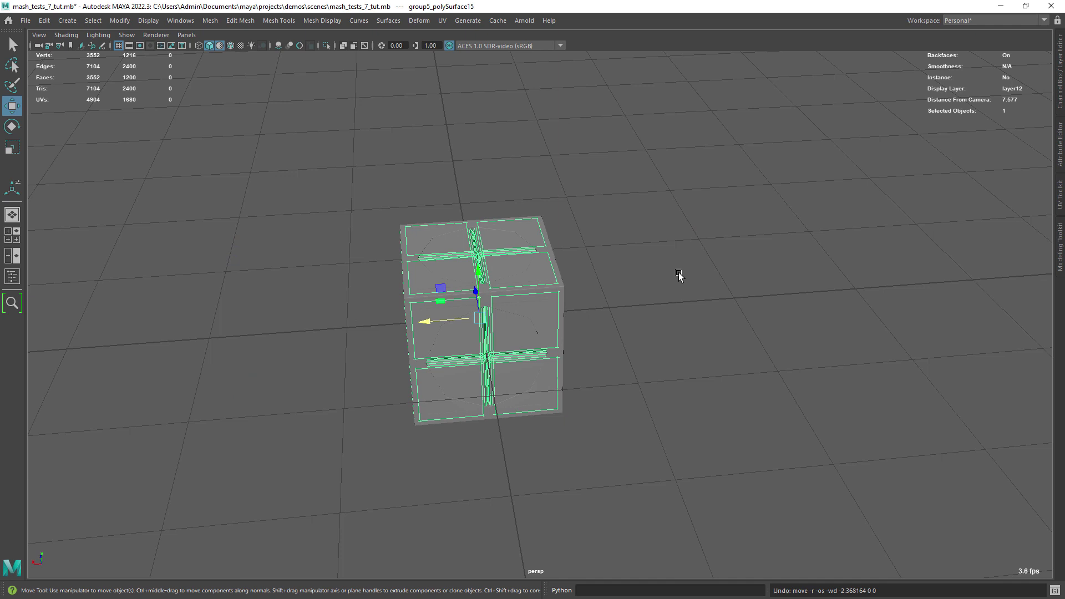
Create a MASH network from the three cubes at the origin and open the MASH Editor.
{"action": "left_click", "coordinate": [678, 271]}
{"action": "right_click_drag", "start_coordinate": [677, 272], "coordinate": [456, 165], "text": "alt"}
{"action": "key", "text": "space"}
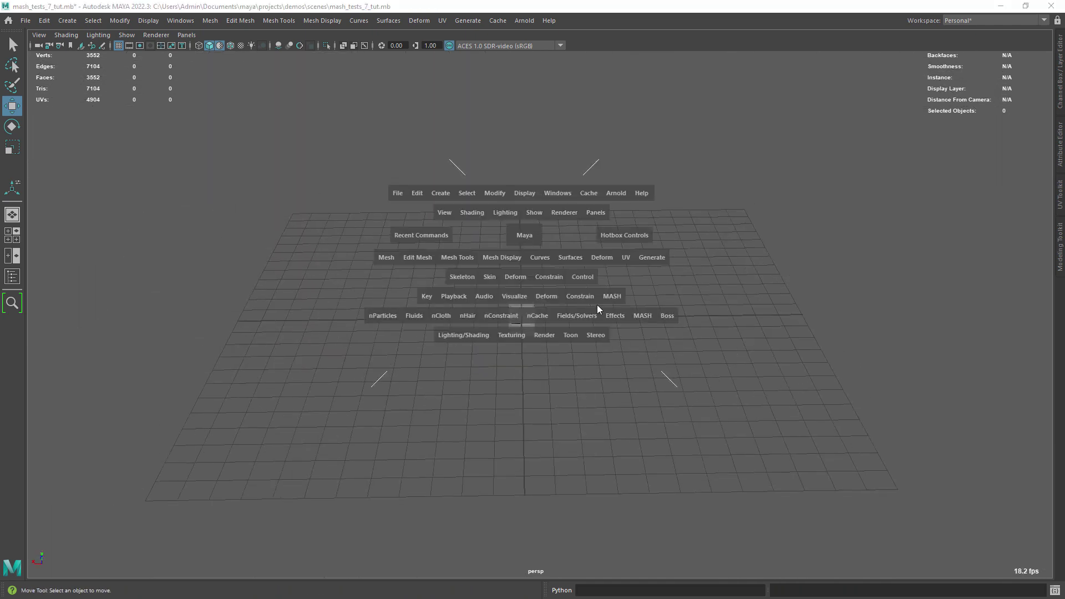
{"action": "key", "text": "space"}
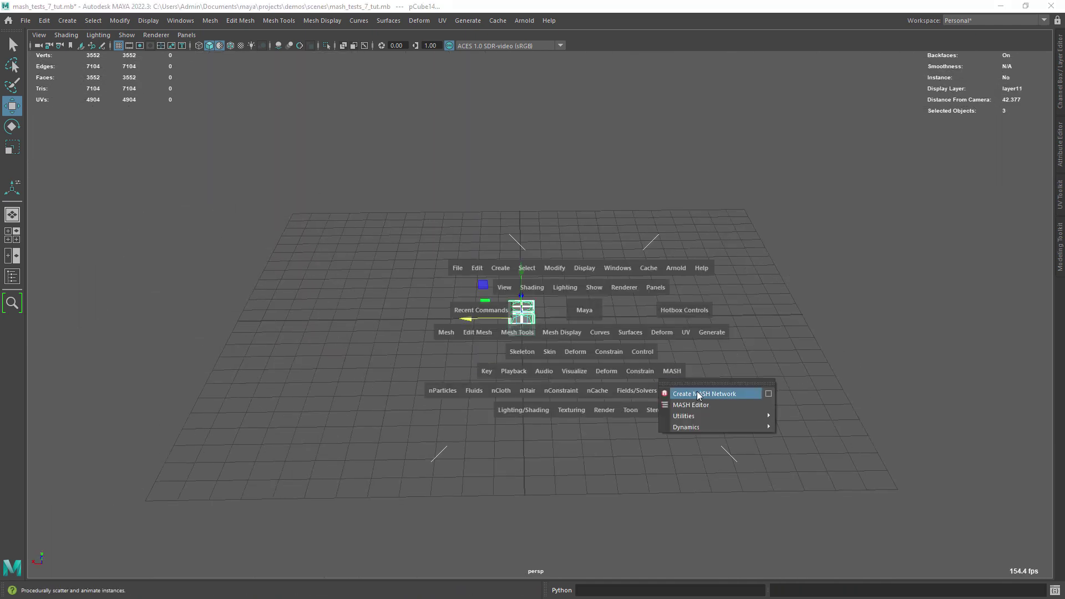
{"action": "left_click", "coordinate": [697, 394]}
{"action": "key", "text": "space"}
{"action": "left_click", "coordinate": [587, 373]}
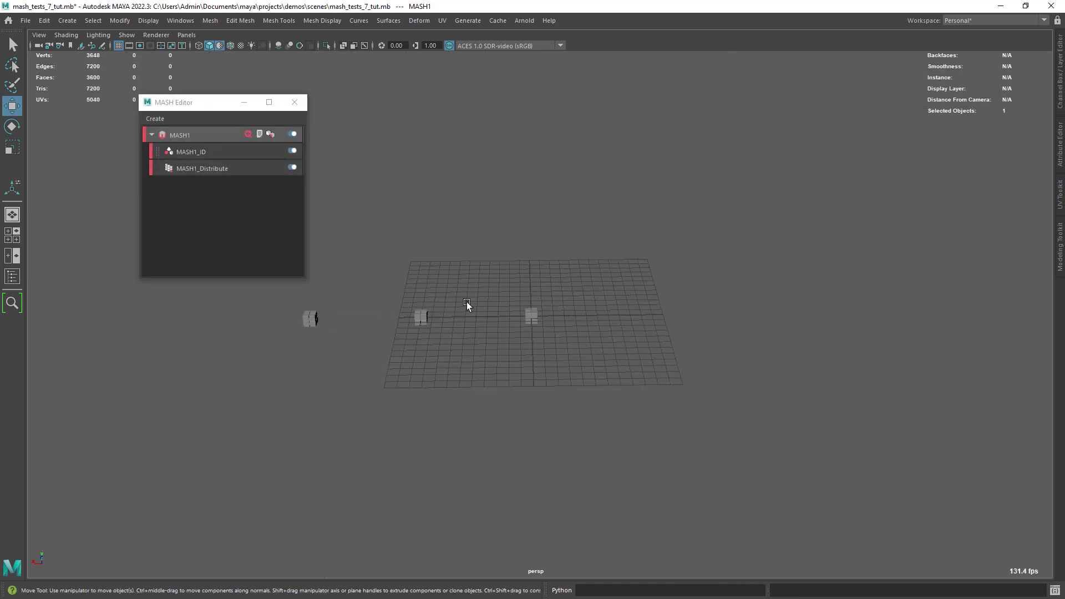
Set the MASH1_Distribute node's distribution type to Grid.
{"action": "right_click_drag", "start_coordinate": [455, 311], "coordinate": [488, 315], "text": "alt"}
{"action": "middle_click_drag", "start_coordinate": [455, 312], "coordinate": [516, 324], "text": "alt"}
{"action": "left_click", "coordinate": [203, 168]}
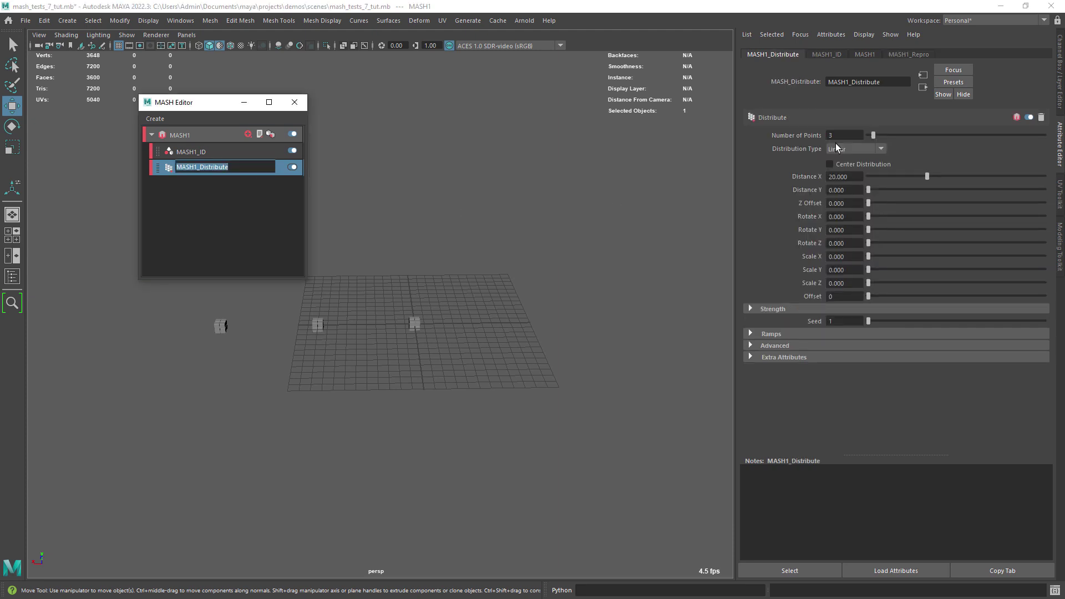
{"action": "left_click", "coordinate": [854, 147]}
{"action": "left_click", "coordinate": [854, 202]}
{"action": "scroll", "coordinate": [457, 330], "scroll_direction": "up", "scroll_amount": 2}
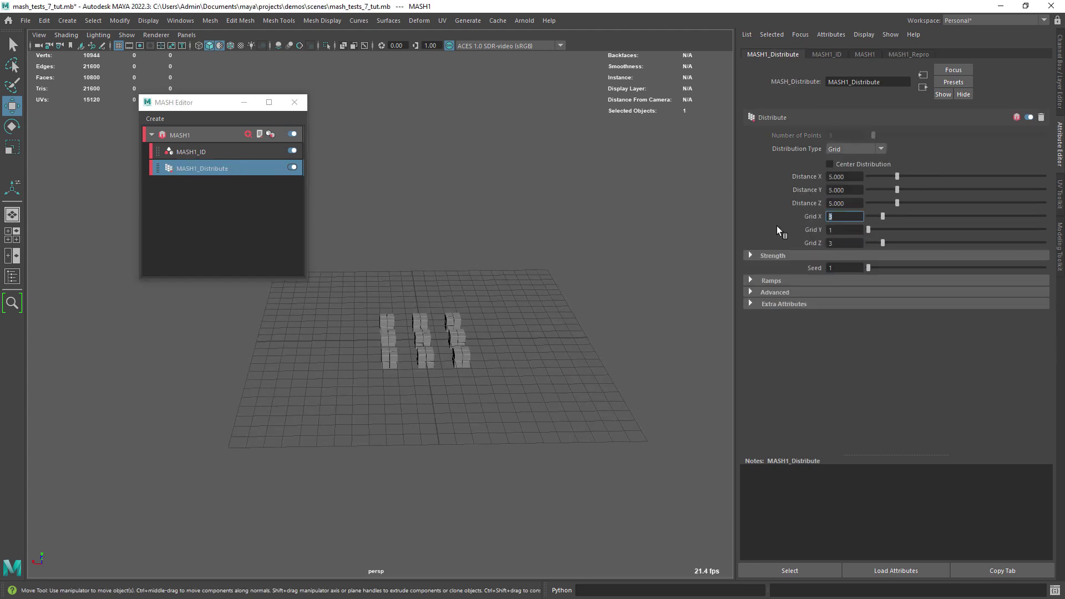
Set the MASH distribution's Grid X, Grid Y and Grid Z to 5.
{"action": "type", "text": "5"}
{"action": "key", "text": "Tab"}
{"action": "type", "text": "5"}
{"action": "key", "text": "Tab"}
{"action": "type", "text": "5"}
{"action": "key", "text": "Tab"}
{"action": "left_click_drag", "start_coordinate": [416, 270], "coordinate": [520, 288], "text": "alt"}
{"action": "scroll", "coordinate": [404, 277], "scroll_direction": "up", "scroll_amount": 6}
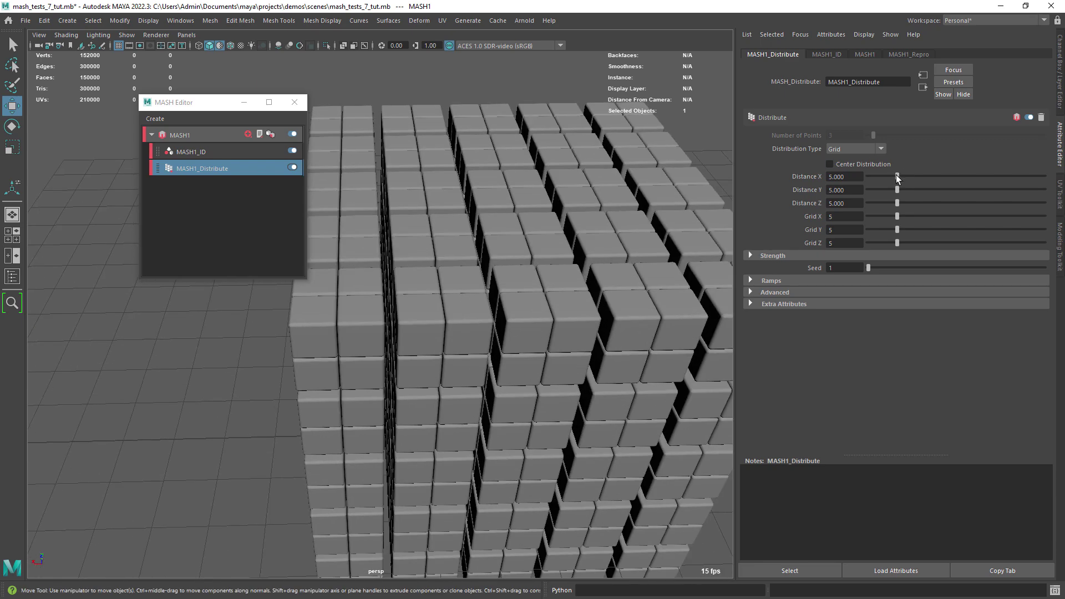
Set the MASH distribution's Distance X, Y and Z to 4.462 so the cubes sit tightly together.
{"action": "left_click_drag", "start_coordinate": [897, 177], "coordinate": [894, 177]}
{"action": "type", "text": "4.462"}
{"action": "key", "text": "Tab"}
{"action": "type", "text": "4.462"}
{"action": "key", "text": "Tab"}
{"action": "scroll", "coordinate": [469, 279], "scroll_direction": "down", "scroll_amount": 4}
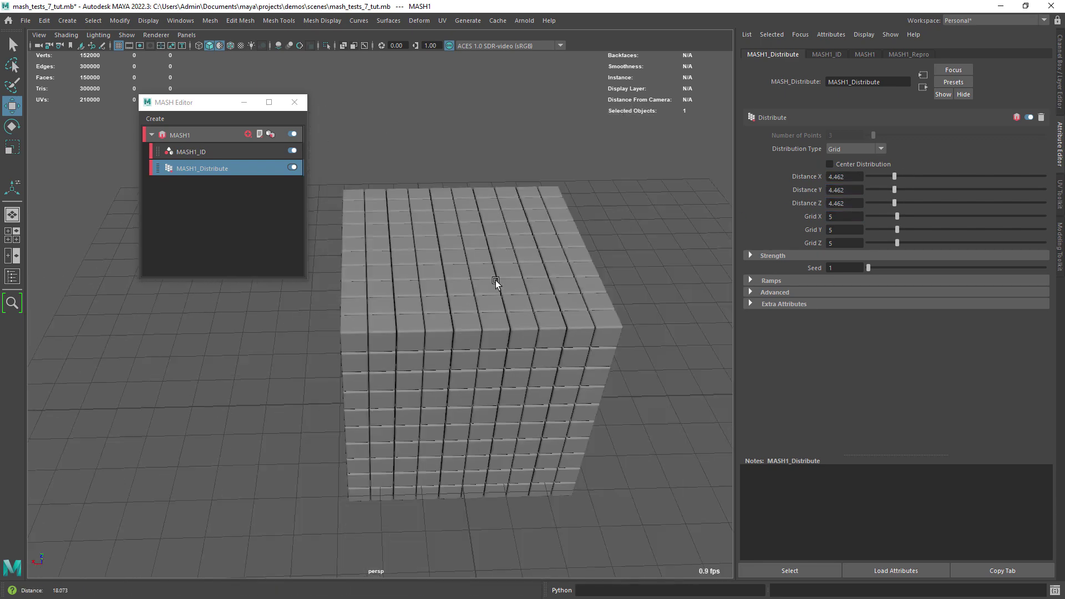
{"action": "left_click_drag", "start_coordinate": [469, 279], "coordinate": [492, 269], "text": "alt"}
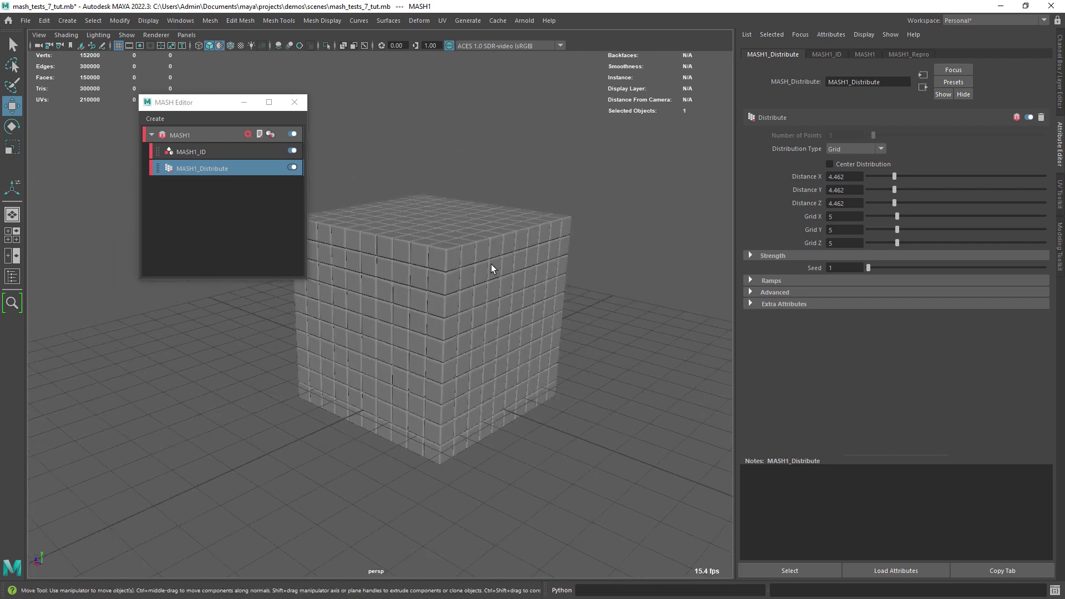
Set the ID Count of the MASH1_ID node to 3 to mix the three cube shapes.
{"action": "left_click", "coordinate": [246, 151]}
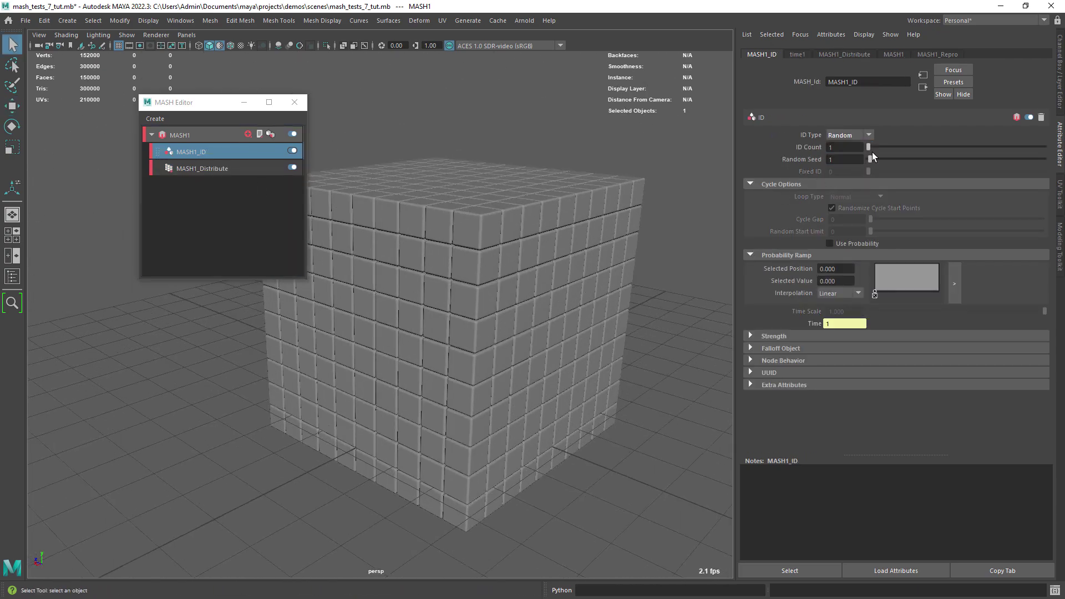
{"action": "left_click_drag", "start_coordinate": [869, 147], "coordinate": [880, 147]}
{"action": "left_click_drag", "start_coordinate": [543, 268], "coordinate": [553, 321], "text": "alt"}
{"action": "right_click_drag", "start_coordinate": [553, 322], "coordinate": [501, 281], "text": "alt"}
{"action": "scroll", "coordinate": [503, 280], "scroll_direction": "up", "scroll_amount": 4}
{"action": "scroll", "coordinate": [508, 281], "scroll_direction": "down", "scroll_amount": 5}
{"action": "scroll", "coordinate": [508, 272], "scroll_direction": "up", "scroll_amount": 8}
{"action": "left_click", "coordinate": [516, 271]}
{"action": "key", "text": "ctrl+z"}
{"action": "scroll", "coordinate": [587, 252], "scroll_direction": "down", "scroll_amount": 7}
{"action": "scroll", "coordinate": [651, 235], "scroll_direction": "up", "scroll_amount": 4}
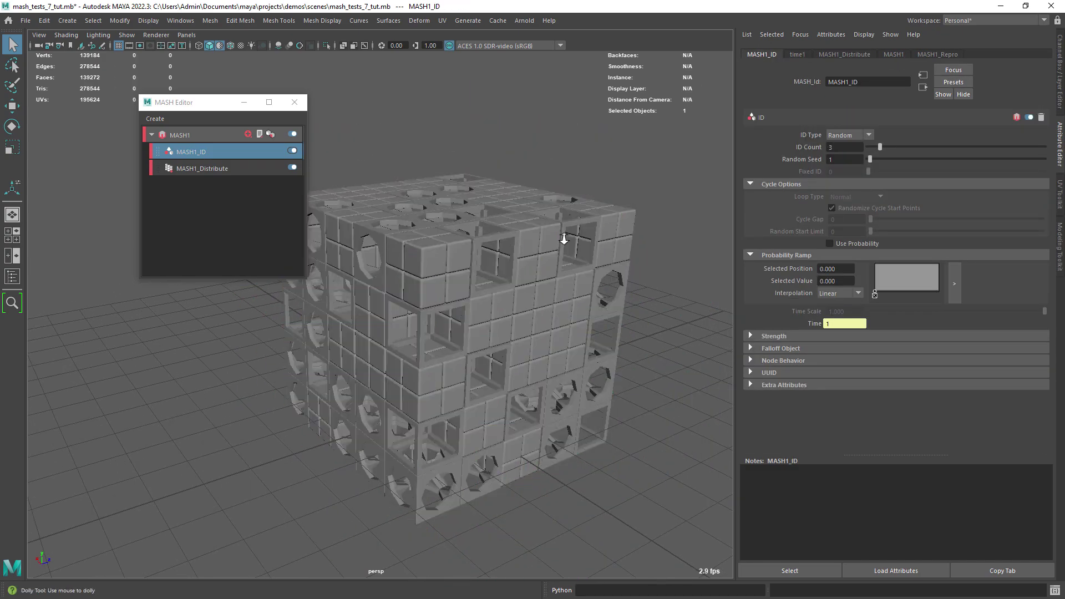
Set the Random Seed of the MASH1_ID node to 22 and review the new arrangement.
{"action": "mouse_move", "coordinate": [869, 159]}
{"action": "left_mouse_down"}
{"action": "mouse_move", "coordinate": [919, 165]}
{"action": "mouse_move", "coordinate": [906, 162]}
{"action": "left_mouse_up"}
{"action": "left_click_drag", "start_coordinate": [618, 267], "coordinate": [442, 297], "text": "alt"}
{"action": "right_click_drag", "start_coordinate": [442, 298], "coordinate": [476, 316], "text": "alt"}
{"action": "key", "text": "alt+5"}
{"action": "mouse_move", "coordinate": [475, 316]}
{"action": "left_mouse_down", "text": "alt"}
{"action": "mouse_move", "coordinate": [500, 264]}
{"action": "mouse_move", "coordinate": [473, 270]}
{"action": "left_mouse_up", "text": "alt"}
{"action": "left_click", "coordinate": [230, 46]}
{"action": "mouse_move", "coordinate": [443, 266]}
{"action": "right_mouse_down", "text": "alt"}
{"action": "mouse_move", "coordinate": [492, 271]}
{"action": "mouse_move", "coordinate": [443, 261]}
{"action": "right_mouse_up", "text": "alt"}
Close the MASH Editor and duplicate MASH1_ReproMesh using the Outliner selection.
{"action": "left_click", "coordinate": [295, 102]}
{"action": "left_click", "coordinate": [11, 277]}
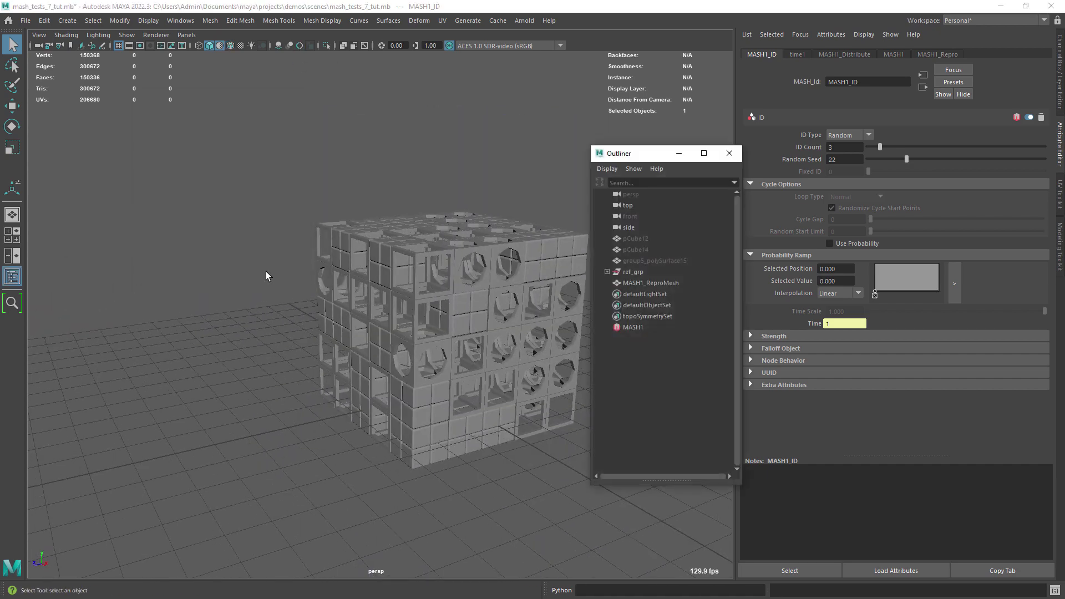
{"action": "left_click", "coordinate": [651, 283]}
{"action": "left_click_drag", "start_coordinate": [638, 157], "coordinate": [111, 205]}
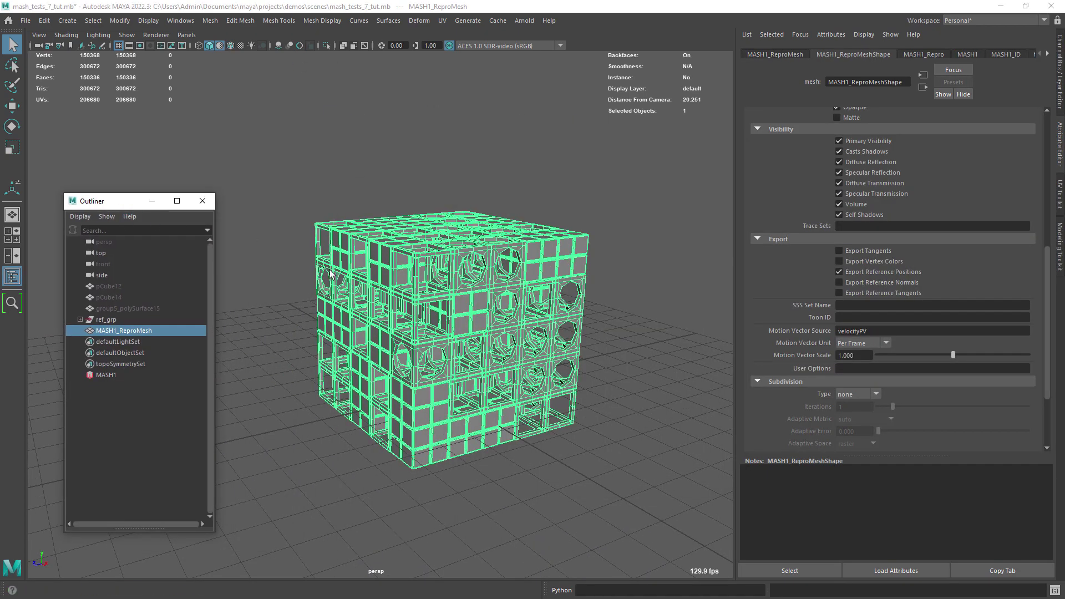
{"action": "right_click_drag", "start_coordinate": [335, 272], "coordinate": [322, 249], "text": "alt"}
{"action": "left_click", "coordinate": [47, 21]}
{"action": "left_click", "coordinate": [108, 184]}
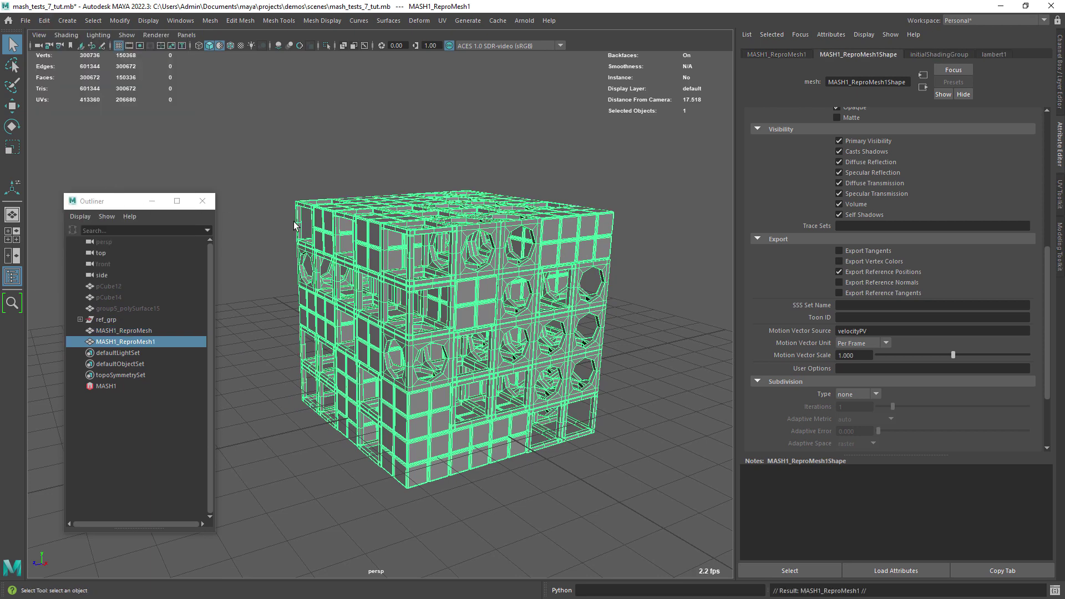
Delete the construction history of the duplicate MASH1_ReproMesh1.
{"action": "left_click", "coordinate": [44, 22]}
{"action": "mouse_move", "coordinate": [173, 154]}
{"action": "left_click", "coordinate": [210, 155]}
Hide the original MASH1_ReproMesh along with MASH1 and select the duplicate mesh.
{"action": "left_click", "coordinate": [141, 329]}
{"action": "left_click", "coordinate": [130, 384], "text": "ctrl"}
{"action": "key", "text": "ctrl+h"}
{"action": "left_click", "coordinate": [126, 341]}
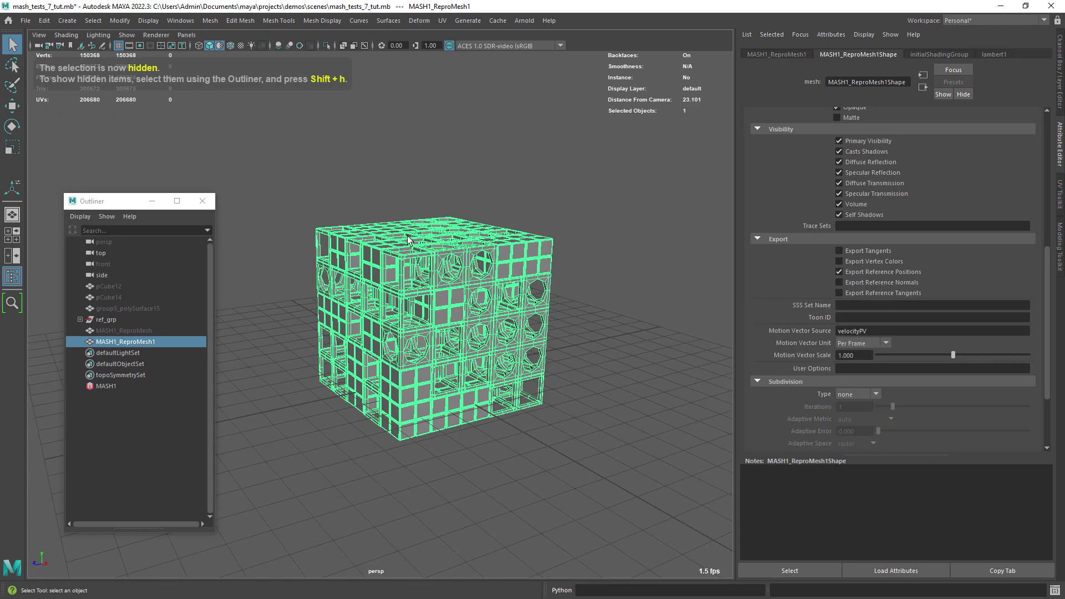
{"action": "left_click", "coordinate": [202, 201]}
Adjust the vertical position of the duplicate mesh relative to the ground grid.
{"action": "scroll", "coordinate": [357, 219], "scroll_direction": "up", "scroll_amount": 4}
{"action": "key", "text": "w"}
{"action": "left_click_drag", "start_coordinate": [455, 300], "coordinate": [398, 299], "text": "alt"}
{"action": "scroll", "coordinate": [398, 298], "scroll_direction": "up", "scroll_amount": 2}
{"action": "scroll", "coordinate": [398, 298], "scroll_direction": "down", "scroll_amount": 2}
{"action": "key", "text": "space"}
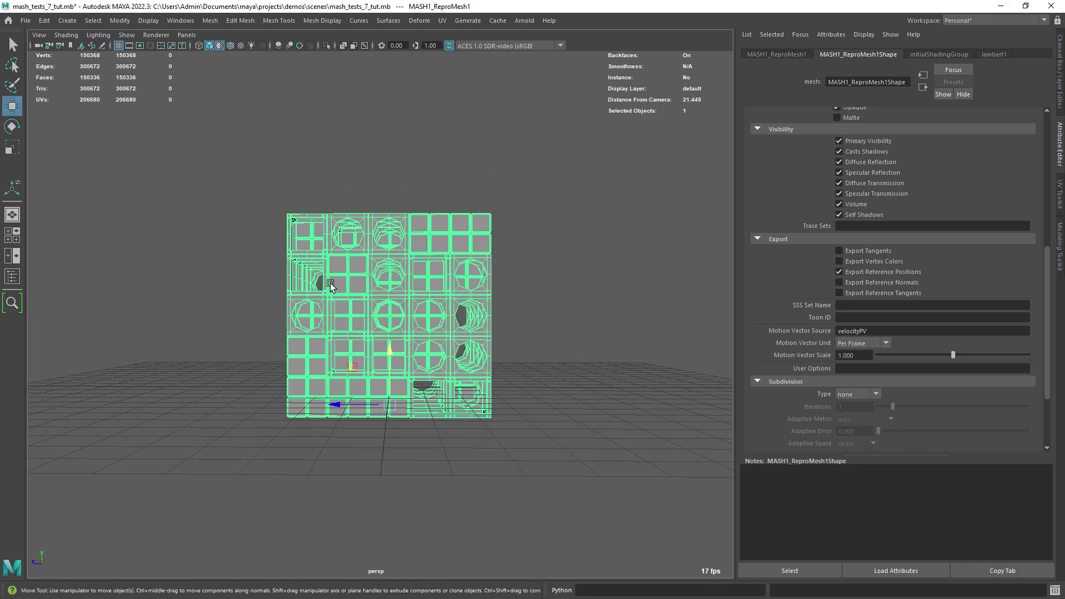
{"action": "key", "text": "space"}
{"action": "left_click_drag", "start_coordinate": [155, 285], "coordinate": [160, 324]}
{"action": "left_click_drag", "start_coordinate": [389, 351], "coordinate": [393, 383]}
{"action": "left_click_drag", "start_coordinate": [373, 439], "coordinate": [381, 406], "text": "alt"}
{"action": "key", "text": "space"}
{"action": "left_click_drag", "start_coordinate": [381, 407], "coordinate": [419, 415]}
{"action": "key", "text": "space"}
{"action": "left_click_drag", "start_coordinate": [359, 374], "coordinate": [359, 338]}
{"action": "left_click_drag", "start_coordinate": [383, 244], "coordinate": [316, 219], "text": "alt"}
Separate the duplicate mesh into individual pieces and delete their construction history.
{"action": "left_click", "coordinate": [210, 20]}
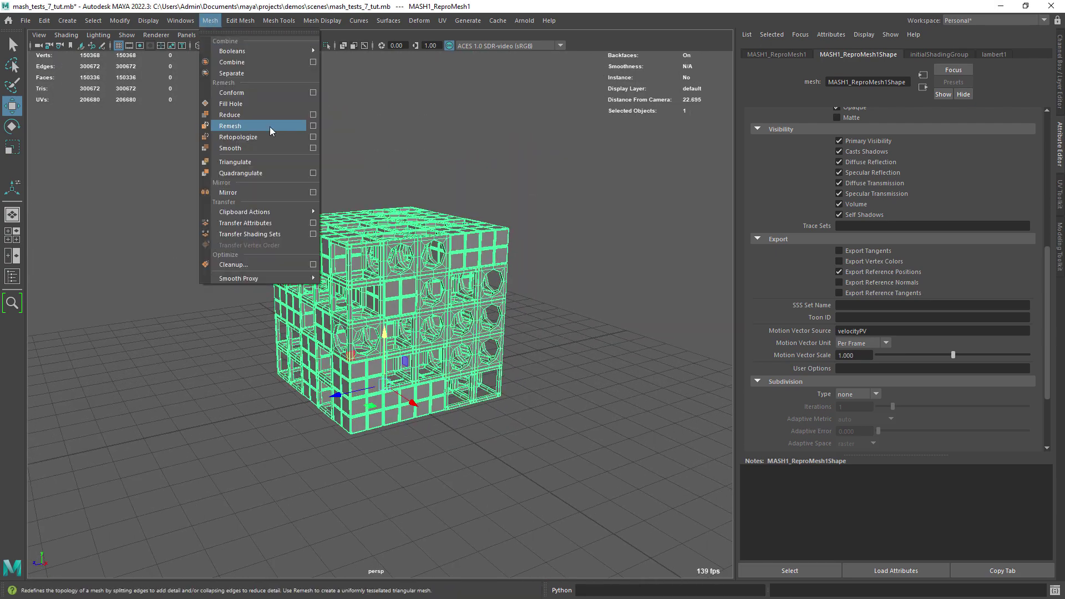
{"action": "left_click", "coordinate": [252, 76]}
{"action": "key", "text": "q"}
{"action": "left_click", "coordinate": [43, 20]}
{"action": "mouse_move", "coordinate": [139, 155]}
{"action": "left_click", "coordinate": [233, 154]}
{"action": "left_click", "coordinate": [444, 184]}
Delete several small blocks from the upper rows of the separated cube.
{"action": "scroll", "coordinate": [430, 255], "scroll_direction": "up", "scroll_amount": 5}
{"action": "left_click", "coordinate": [417, 263]}
{"action": "scroll", "coordinate": [427, 271], "scroll_direction": "down", "scroll_amount": 2}
{"action": "left_click", "coordinate": [421, 302]}
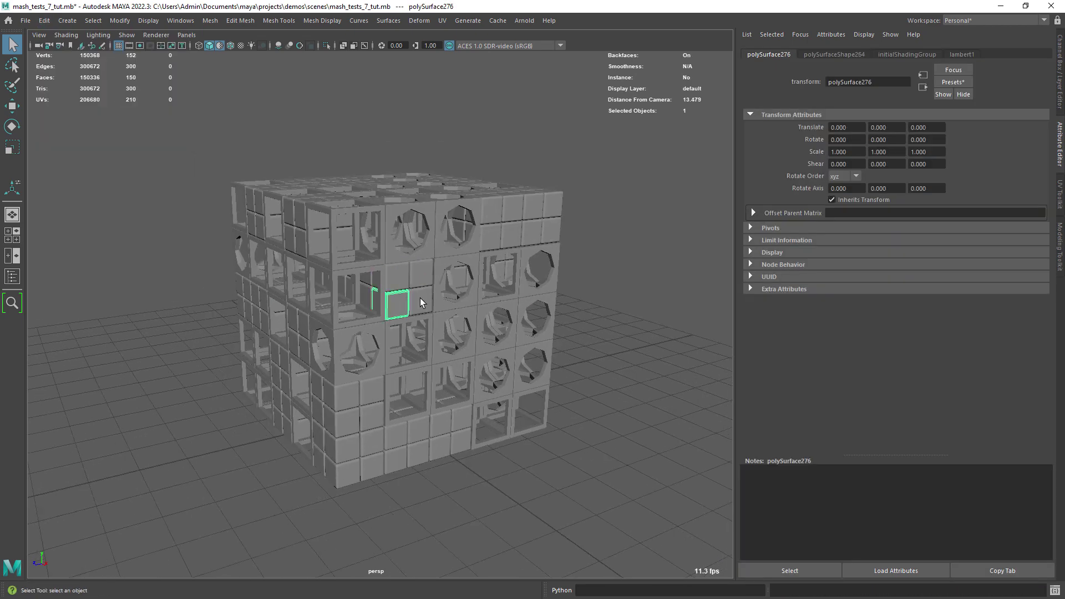
{"action": "scroll", "coordinate": [410, 294], "scroll_direction": "down", "scroll_amount": 2}
{"action": "left_click", "coordinate": [395, 284]}
{"action": "left_click_drag", "start_coordinate": [366, 239], "coordinate": [333, 293], "text": "alt"}
{"action": "scroll", "coordinate": [366, 236], "scroll_direction": "down", "scroll_amount": 4}
{"action": "left_click", "coordinate": [283, 288]}
{"action": "key", "text": "Delete"}
{"action": "left_click", "coordinate": [282, 302]}
{"action": "key", "text": "Delete"}
Delete more pieces from the cube's side faces, including blocks in the bottom row.
{"action": "left_click_drag", "start_coordinate": [294, 339], "coordinate": [343, 322], "text": "alt"}
{"action": "left_click", "coordinate": [351, 334]}
{"action": "key", "text": "Delete"}
{"action": "left_click", "coordinate": [389, 457]}
{"action": "key", "text": "Delete"}
{"action": "left_click_drag", "start_coordinate": [366, 399], "coordinate": [410, 360], "text": "alt"}
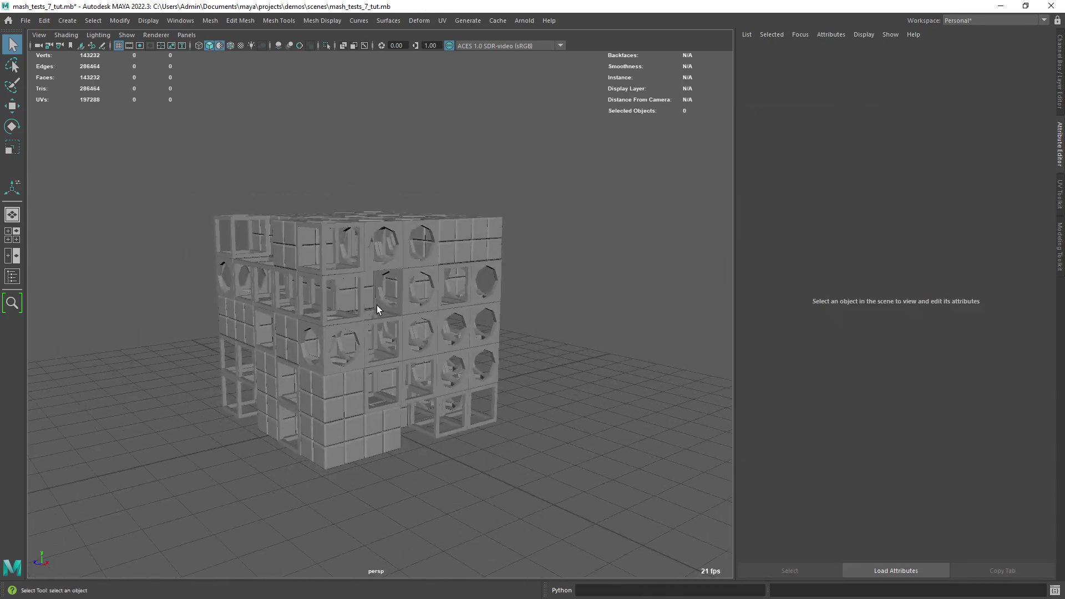
Turn on ambient occlusion in the viewport.
{"action": "left_click", "coordinate": [279, 45]}
{"action": "scroll", "coordinate": [396, 285], "scroll_direction": "up", "scroll_amount": 4}
{"action": "left_click_drag", "start_coordinate": [396, 285], "coordinate": [433, 332], "text": "alt"}
Inspect the cube with the wireframe overlay toggled and delete further pieces from its side.
{"action": "left_click", "coordinate": [468, 303]}
{"action": "left_click_drag", "start_coordinate": [468, 291], "coordinate": [423, 311], "text": "alt"}
{"action": "left_click", "coordinate": [368, 266]}
{"action": "key", "text": "w"}
{"action": "left_click", "coordinate": [230, 45]}
{"action": "scroll", "coordinate": [397, 249], "scroll_direction": "up", "scroll_amount": 4}
{"action": "left_click_drag", "start_coordinate": [388, 277], "coordinate": [414, 233], "text": "alt"}
{"action": "left_click", "coordinate": [230, 46]}
{"action": "scroll", "coordinate": [414, 228], "scroll_direction": "up", "scroll_amount": 4}
{"action": "left_click_drag", "start_coordinate": [443, 277], "coordinate": [399, 277], "text": "alt"}
{"action": "left_click", "coordinate": [506, 310]}
{"action": "key", "text": "Delete"}
Delete neighbouring round-holed pieces from the cube's top layer and save the scene.
{"action": "left_click_drag", "start_coordinate": [388, 344], "coordinate": [477, 344], "text": "alt"}
{"action": "left_click", "coordinate": [363, 411]}
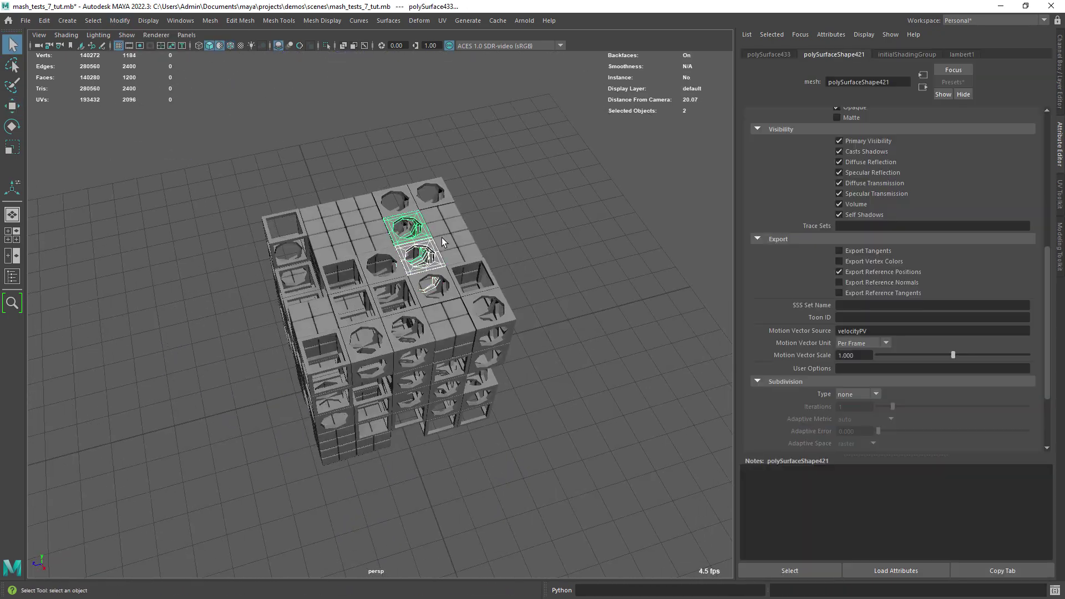
{"action": "left_click", "coordinate": [373, 267]}
{"action": "left_click_drag", "start_coordinate": [442, 237], "coordinate": [404, 297], "text": "alt"}
{"action": "key", "text": "Delete"}
{"action": "key", "text": "ctrl+s"}
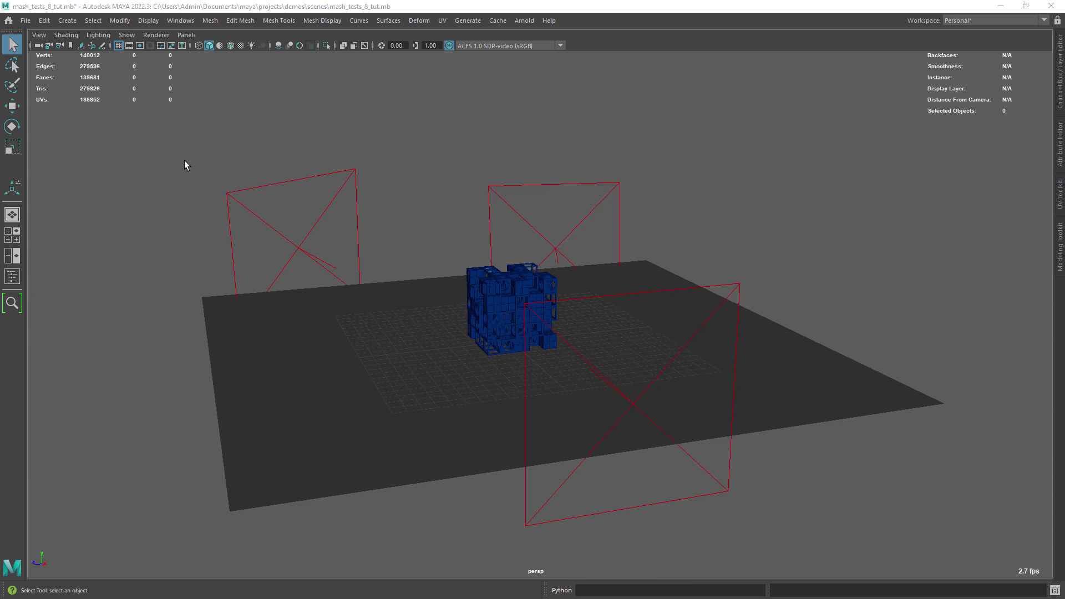
{"action": "scroll", "coordinate": [431, 242], "scroll_direction": "down", "scroll_amount": 3}
{"action": "left_click_drag", "start_coordinate": [432, 242], "coordinate": [454, 321], "text": "alt"}
{"action": "scroll", "coordinate": [428, 286], "scroll_direction": "up", "scroll_amount": 3}
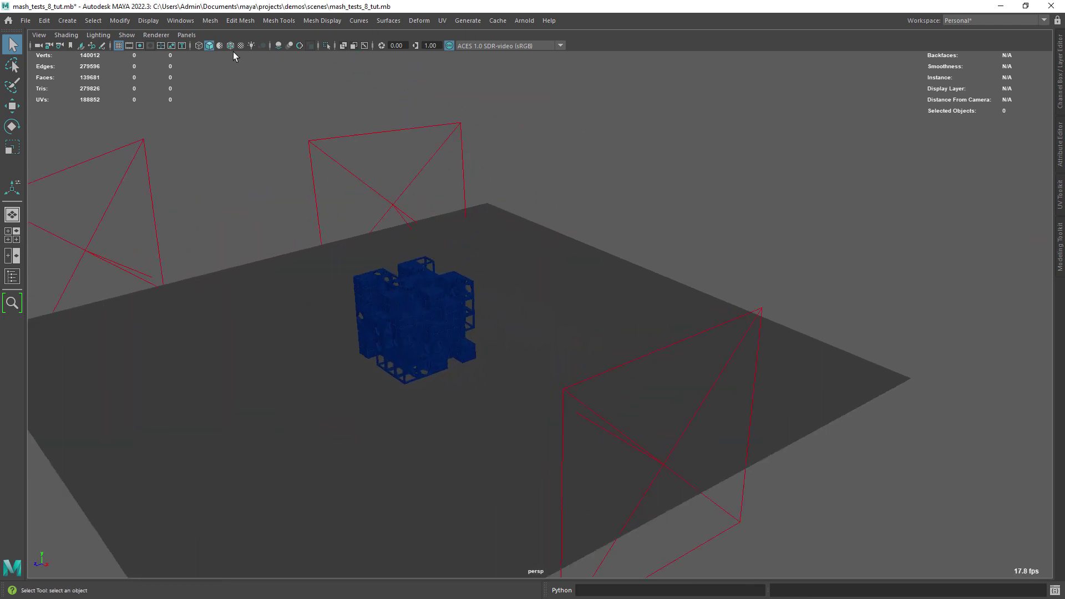
Turn on ambient occlusion in the viewport and examine the intensity, exposure and colour texture of aiAreaLight4.
{"action": "left_click", "coordinate": [278, 46]}
{"action": "scroll", "coordinate": [454, 255], "scroll_direction": "down", "scroll_amount": 4}
{"action": "mouse_move", "coordinate": [463, 262]}
{"action": "left_mouse_down", "text": "alt"}
{"action": "mouse_move", "coordinate": [434, 253]}
{"action": "mouse_move", "coordinate": [463, 254]}
{"action": "left_mouse_up", "text": "alt"}
{"action": "scroll", "coordinate": [491, 298], "scroll_direction": "up", "scroll_amount": 2}
{"action": "scroll", "coordinate": [491, 298], "scroll_direction": "down", "scroll_amount": 2}
{"action": "scroll", "coordinate": [466, 281], "scroll_direction": "up", "scroll_amount": 1}
{"action": "middle_click_drag", "start_coordinate": [466, 282], "coordinate": [484, 291], "text": "alt"}
{"action": "left_click_drag", "start_coordinate": [276, 185], "coordinate": [350, 239]}
{"action": "left_click", "coordinate": [1059, 143]}
{"action": "left_click", "coordinate": [844, 181]}
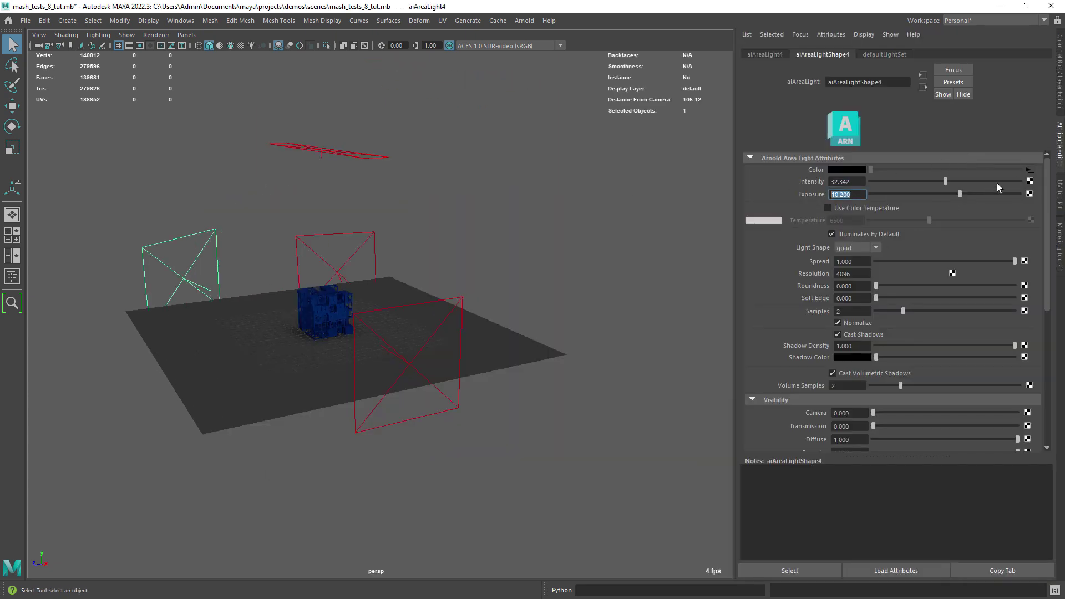
{"action": "left_click", "coordinate": [1029, 170]}
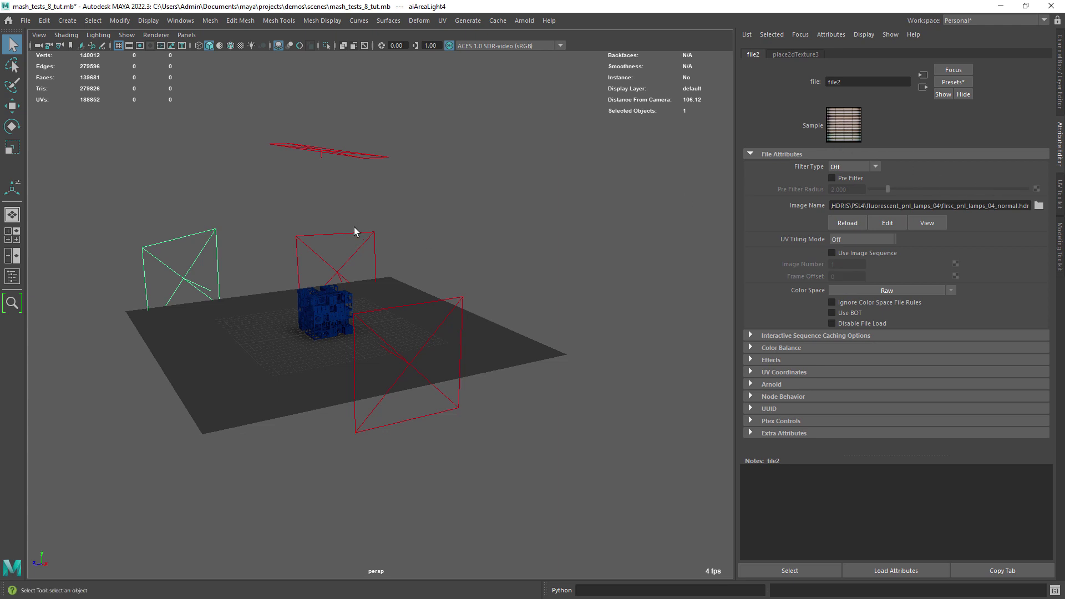
Examine the file textures that drive the colour of aiAreaLight5, aiAreaLight6 and the overhead aiAreaLight1.
{"action": "left_click", "coordinate": [350, 231]}
{"action": "left_click", "coordinate": [1034, 175]}
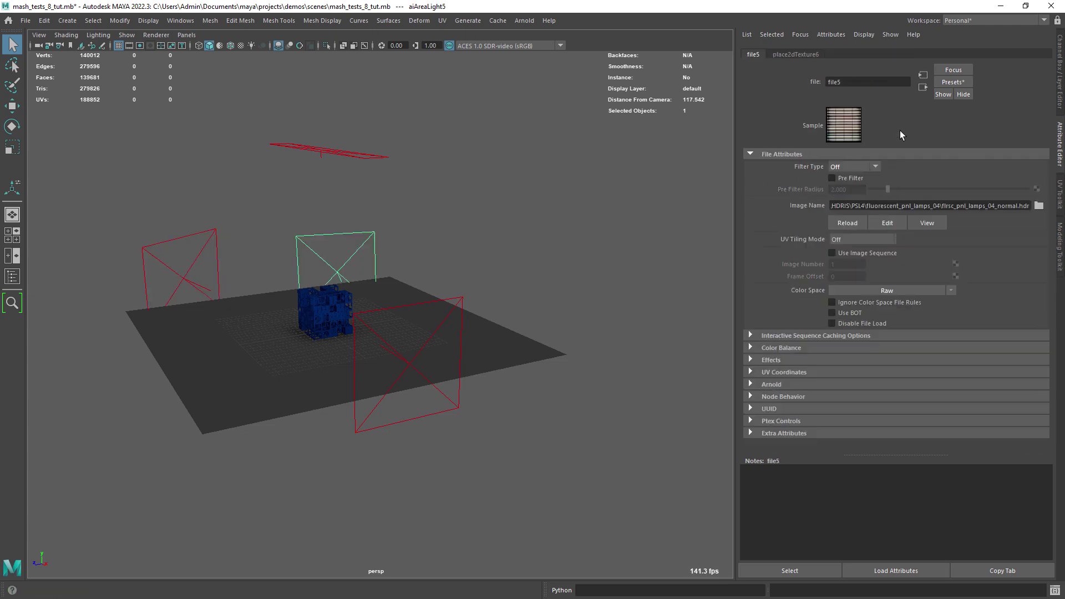
{"action": "left_click", "coordinate": [450, 308]}
{"action": "left_click", "coordinate": [1029, 176]}
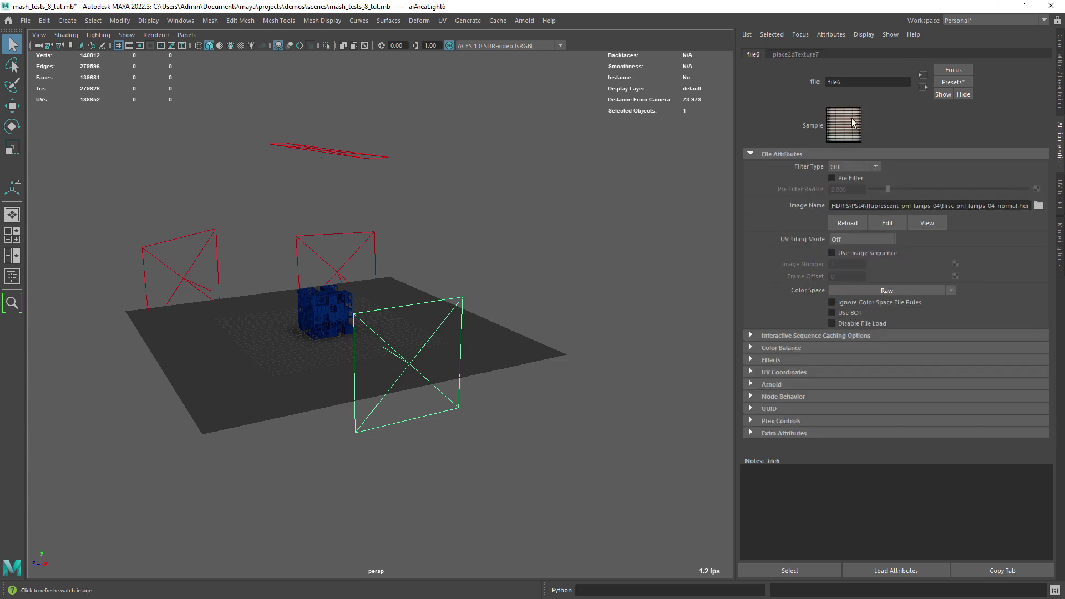
{"action": "left_click", "coordinate": [352, 139]}
{"action": "left_click", "coordinate": [1031, 176]}
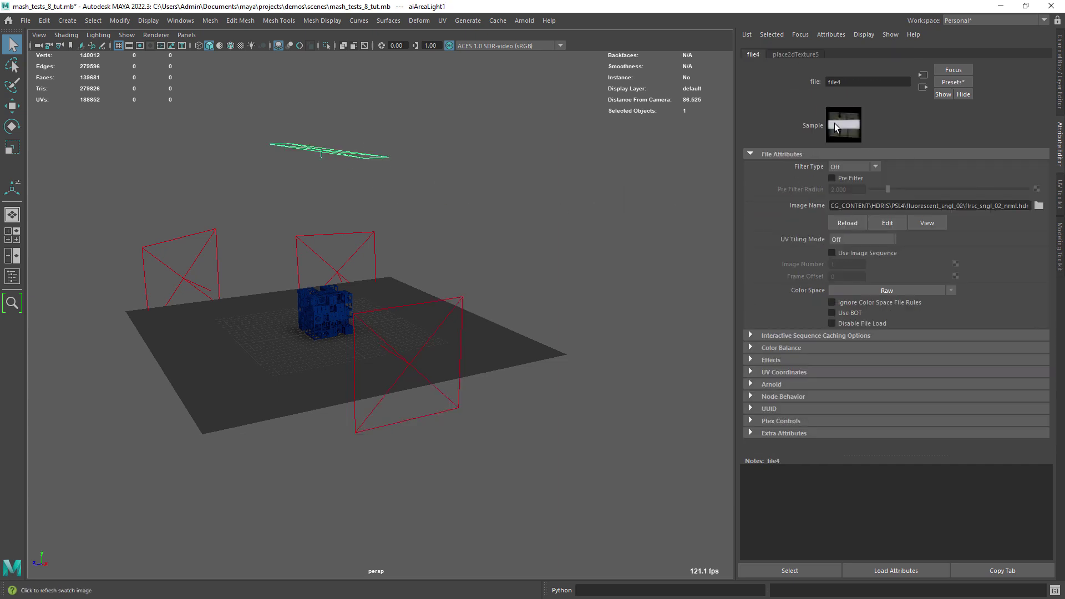
{"action": "left_click_drag", "start_coordinate": [421, 244], "coordinate": [448, 292], "text": "alt"}
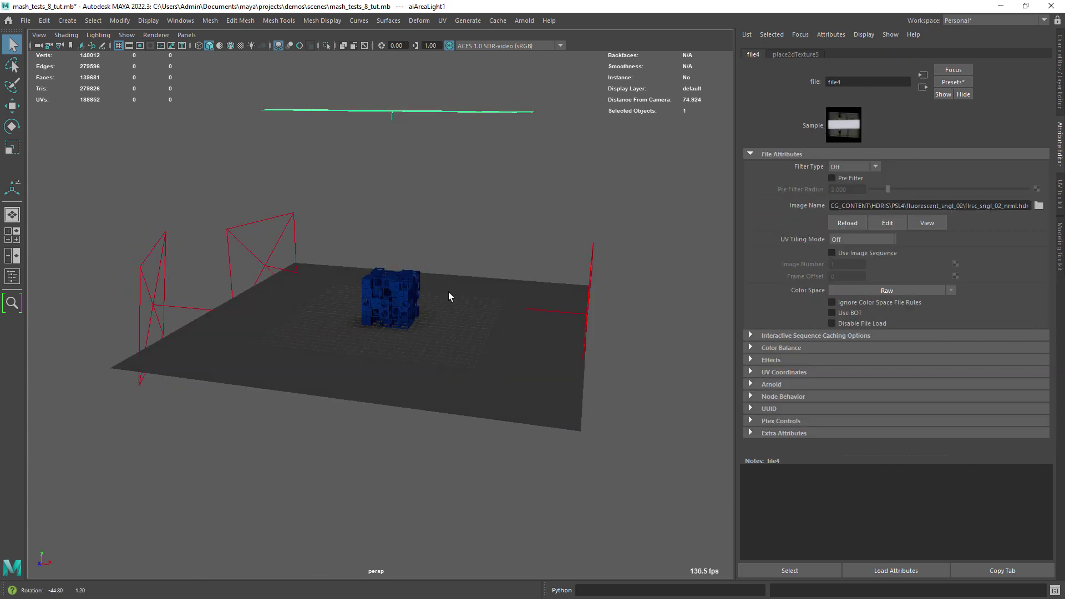
Display the scene lighting in the viewport and look through shotCAM to examine its focal length.
{"action": "left_click", "coordinate": [251, 45]}
{"action": "left_click_drag", "start_coordinate": [403, 231], "coordinate": [308, 255], "text": "alt"}
{"action": "right_click", "coordinate": [37, 48]}
{"action": "left_click", "coordinate": [62, 79]}
{"action": "left_click", "coordinate": [39, 47]}
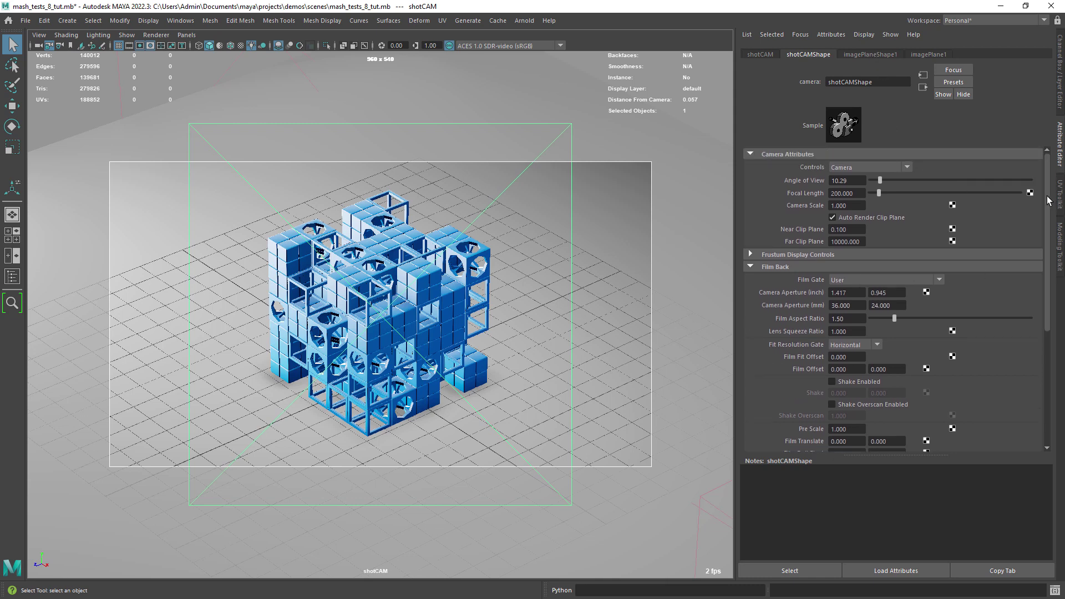
{"action": "left_click", "coordinate": [845, 193]}
Examine the camera image plane's type and its ramp texture, including the ramp type and colours.
{"action": "left_click", "coordinate": [556, 131]}
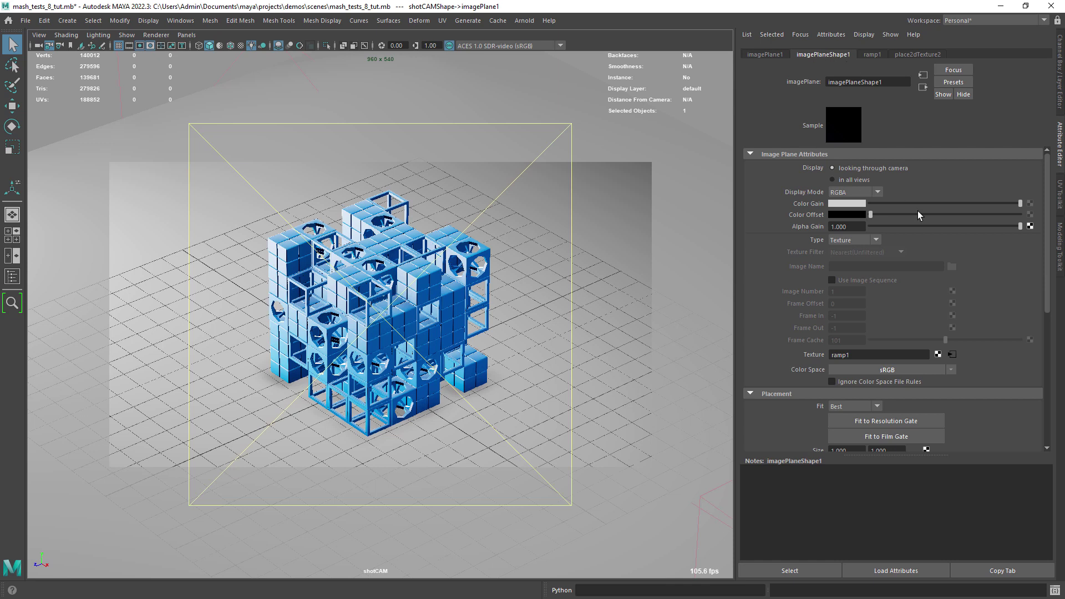
{"action": "left_click", "coordinate": [866, 242]}
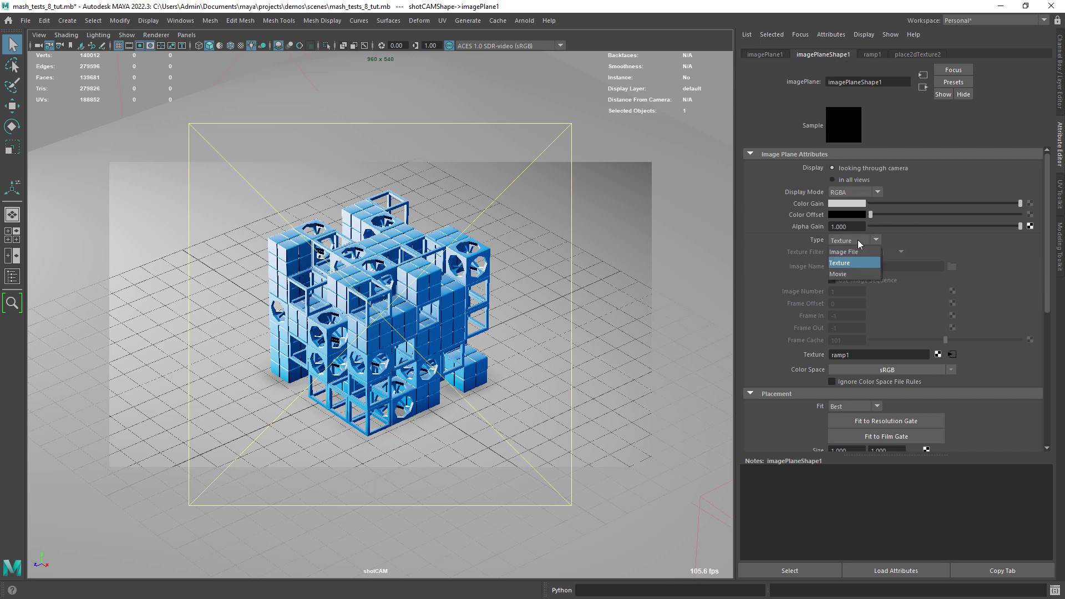
{"action": "left_click", "coordinate": [876, 247]}
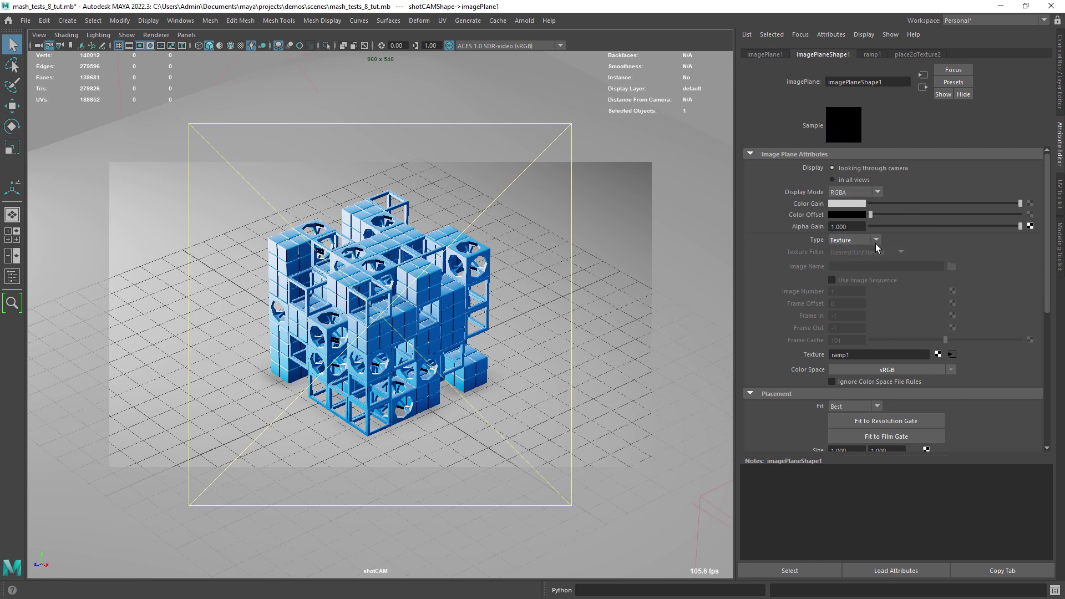
{"action": "left_click", "coordinate": [951, 353]}
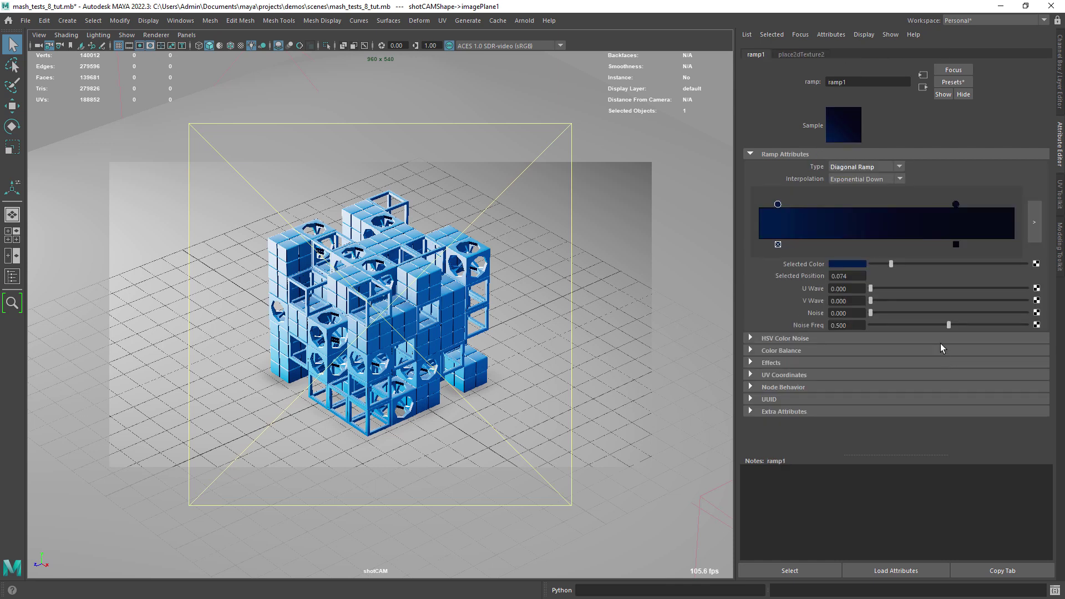
{"action": "left_click", "coordinate": [865, 165]}
{"action": "left_click", "coordinate": [857, 193]}
Return to the perspective view and examine the floor plane's aiShadowMatte material, including its specular settings.
{"action": "key", "text": "space"}
{"action": "left_click_drag", "start_coordinate": [391, 285], "coordinate": [388, 251]}
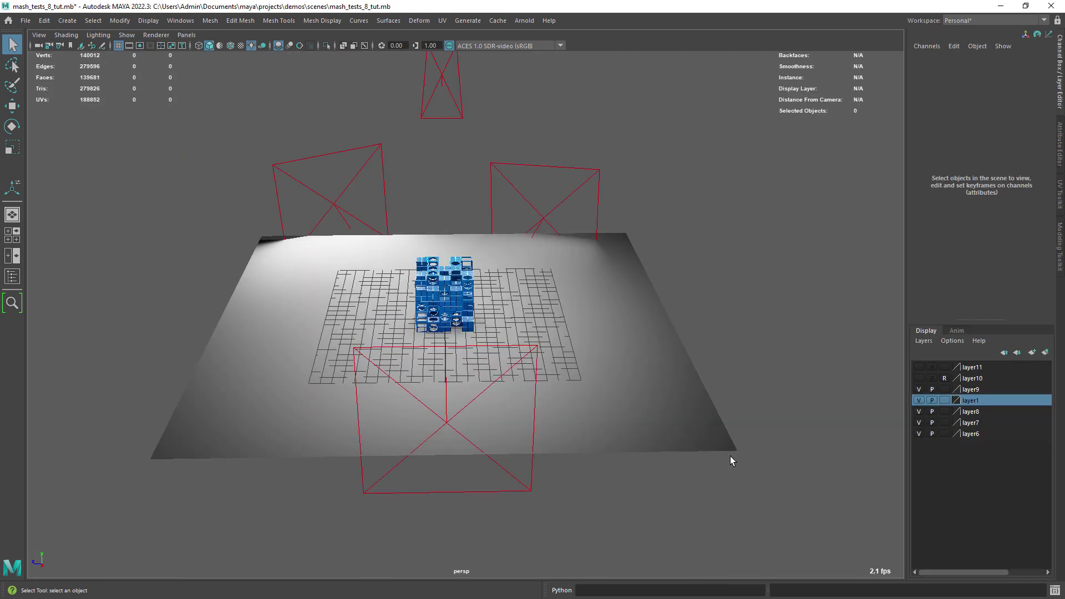
{"action": "left_click", "coordinate": [604, 344]}
{"action": "left_click", "coordinate": [1059, 148]}
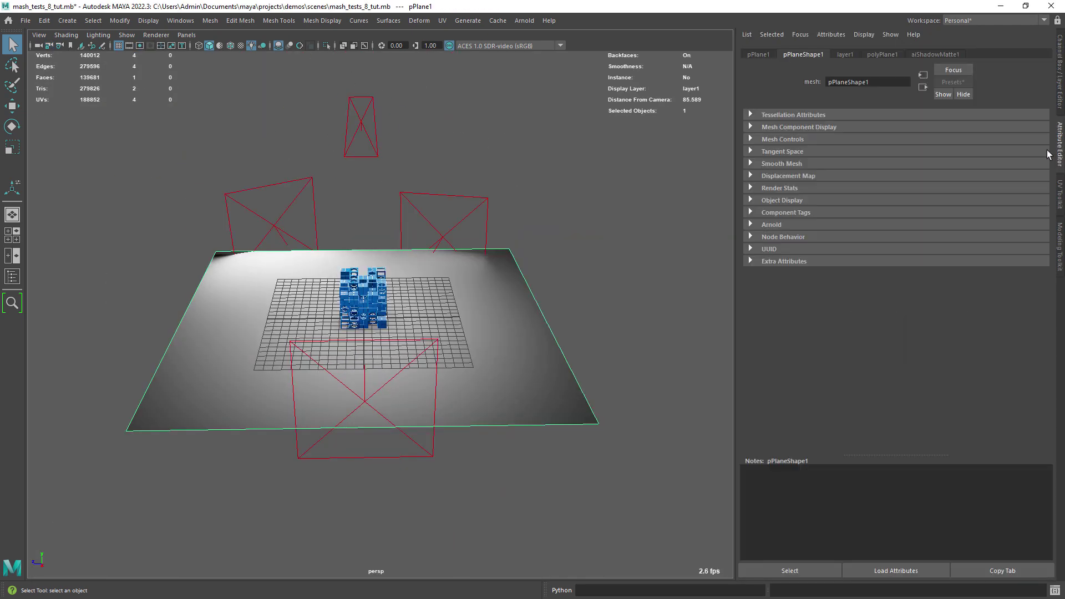
{"action": "left_click", "coordinate": [934, 54]}
{"action": "double_click", "coordinate": [838, 82]}
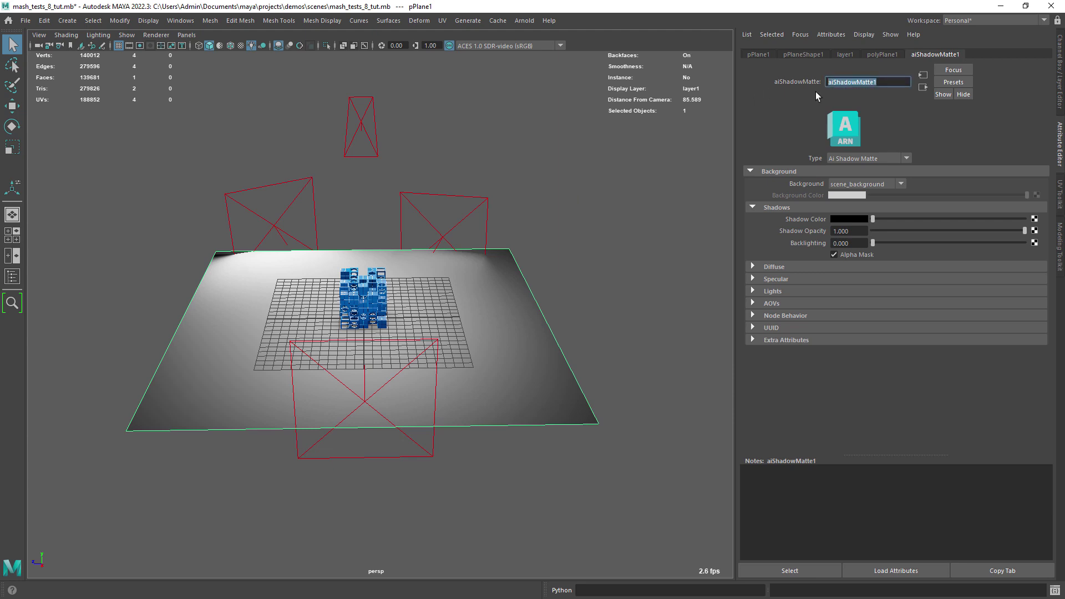
{"action": "left_click", "coordinate": [786, 280]}
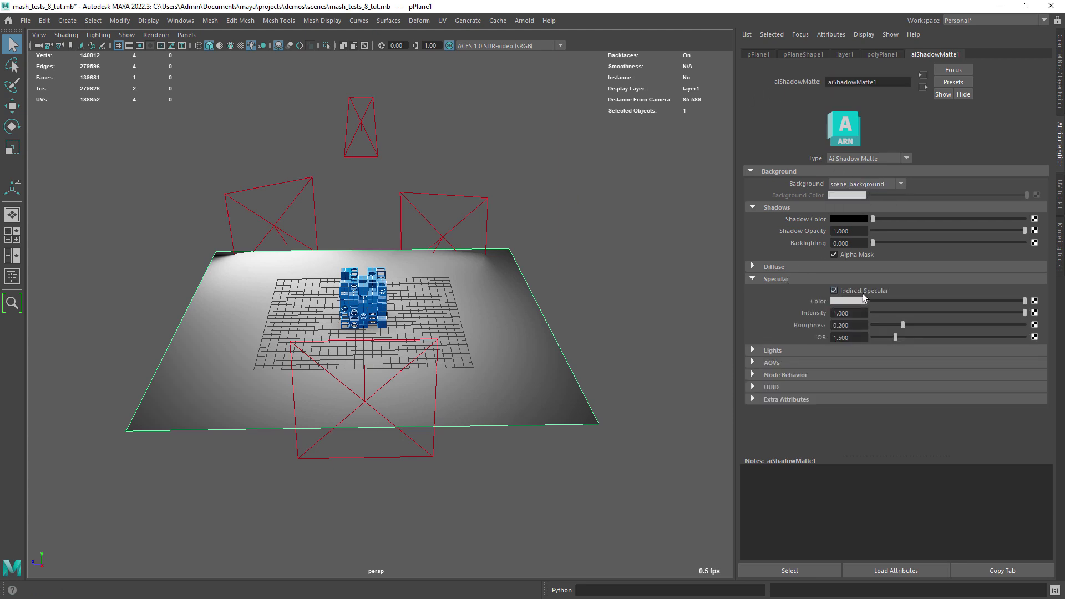
Clear the selection and turn off scene lighting in the viewport.
{"action": "right_click_drag", "start_coordinate": [531, 256], "coordinate": [564, 265], "text": "alt"}
{"action": "left_click", "coordinate": [629, 262]}
{"action": "left_click_drag", "start_coordinate": [565, 265], "coordinate": [552, 266], "text": "alt"}
{"action": "left_click", "coordinate": [278, 45]}
{"action": "left_click", "coordinate": [278, 46]}
{"action": "left_click", "coordinate": [251, 45]}
Select a piece on the cube's side and look through the presets of its aiStandardSurface material.
{"action": "right_click_drag", "start_coordinate": [244, 216], "coordinate": [268, 247], "text": "alt"}
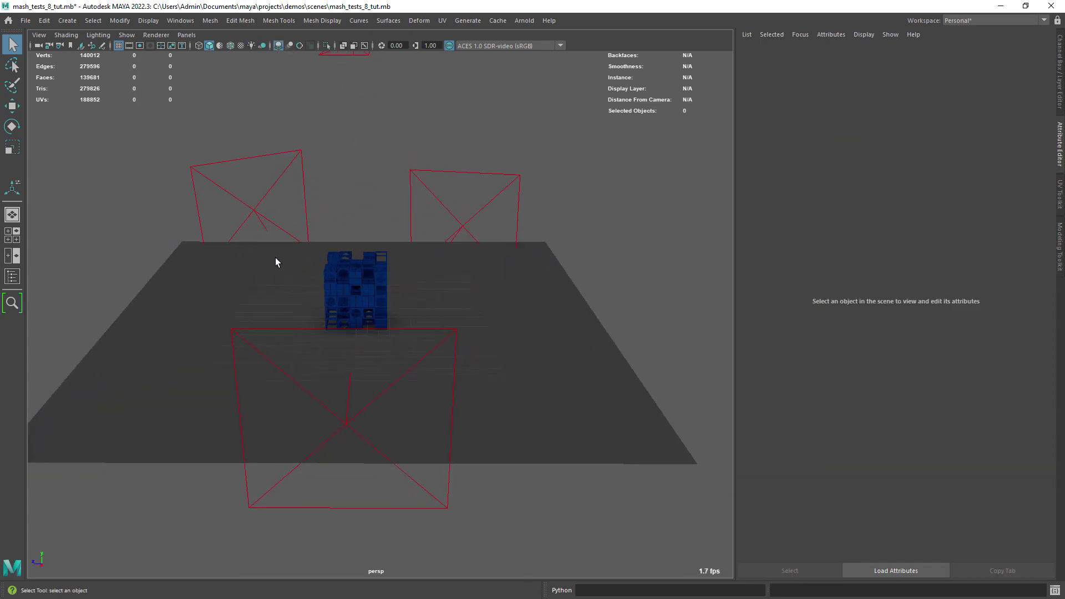
{"action": "left_click_drag", "start_coordinate": [267, 247], "coordinate": [251, 185], "text": "alt"}
{"action": "right_click_drag", "start_coordinate": [250, 185], "coordinate": [328, 285], "text": "alt"}
{"action": "left_click", "coordinate": [328, 284]}
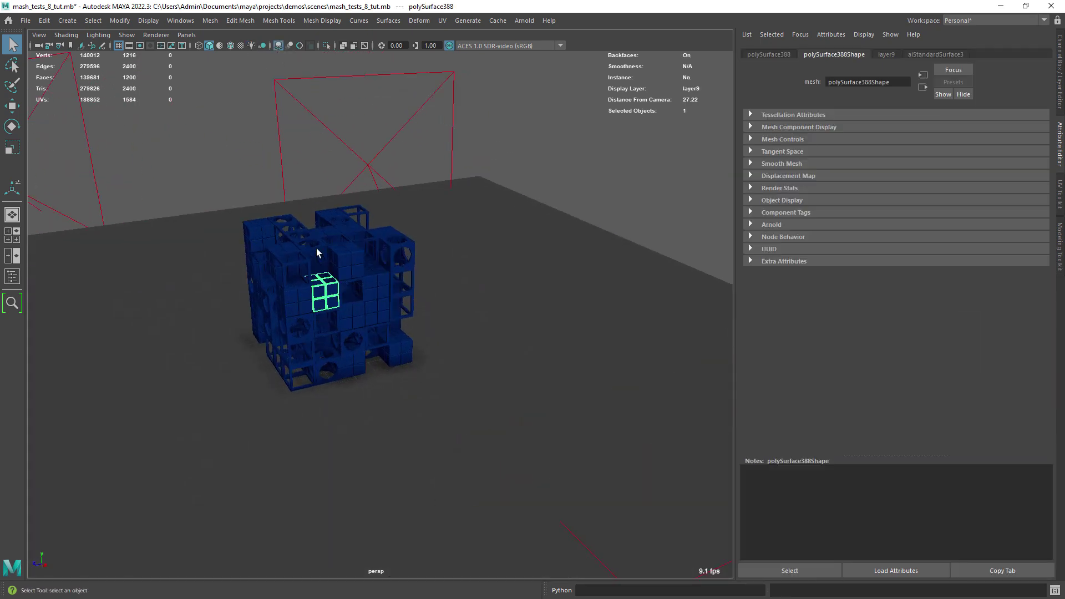
{"action": "left_click", "coordinate": [946, 55]}
{"action": "left_click", "coordinate": [953, 82]}
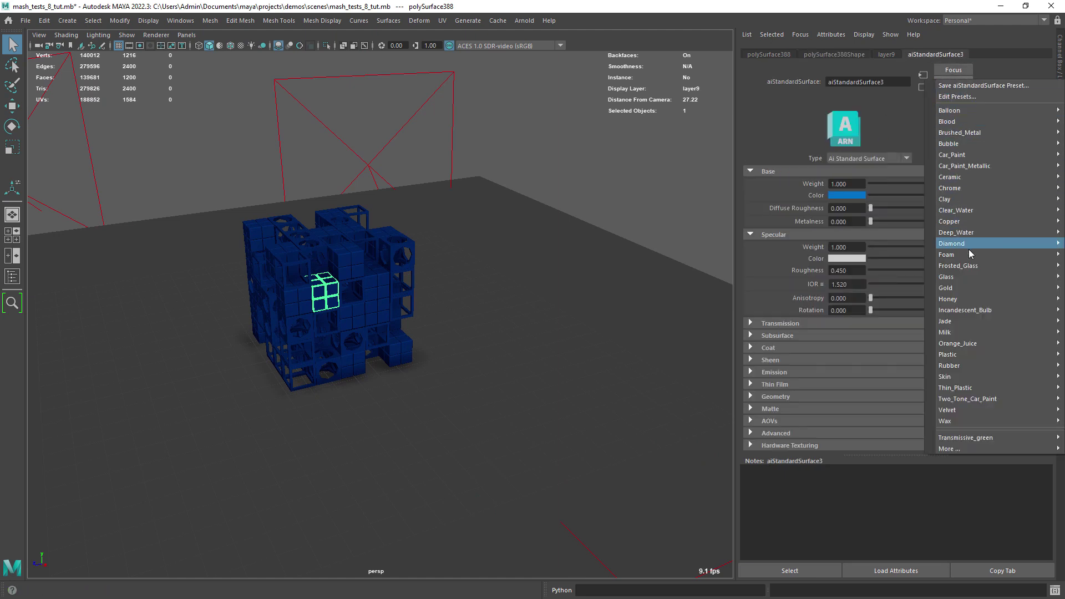
{"action": "mouse_move", "coordinate": [946, 354]}
{"action": "left_click", "coordinate": [910, 354]}
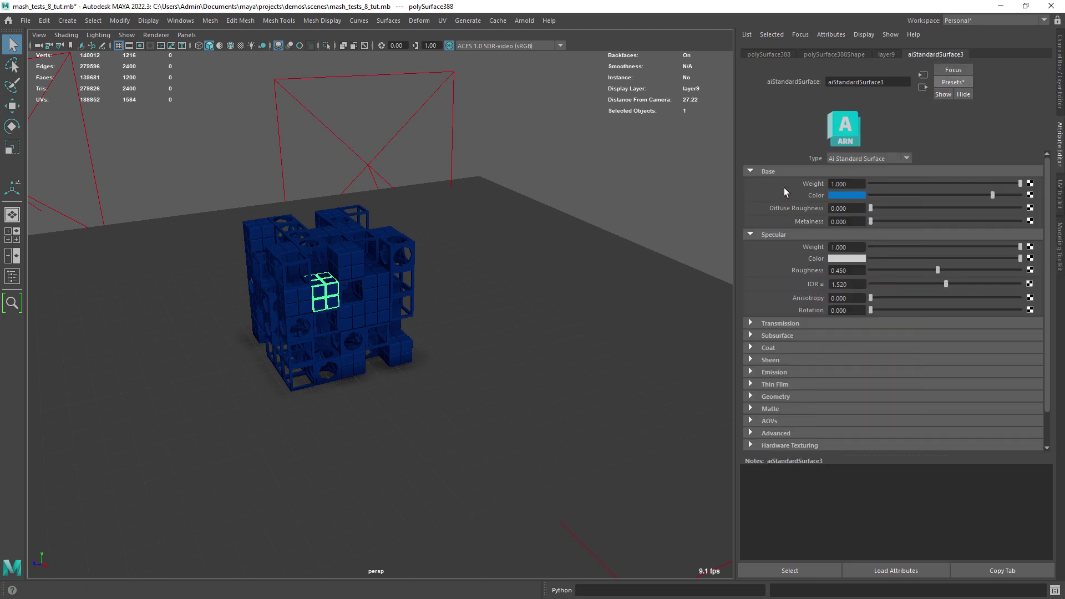
Examine the subsurface weight, colour and scale of the block material.
{"action": "left_click", "coordinate": [793, 171]}
{"action": "left_click", "coordinate": [779, 183]}
{"action": "left_click", "coordinate": [780, 195]}
{"action": "left_click", "coordinate": [787, 195]}
{"action": "left_click", "coordinate": [780, 207]}
{"action": "left_click_drag", "start_coordinate": [850, 221], "coordinate": [789, 221]}
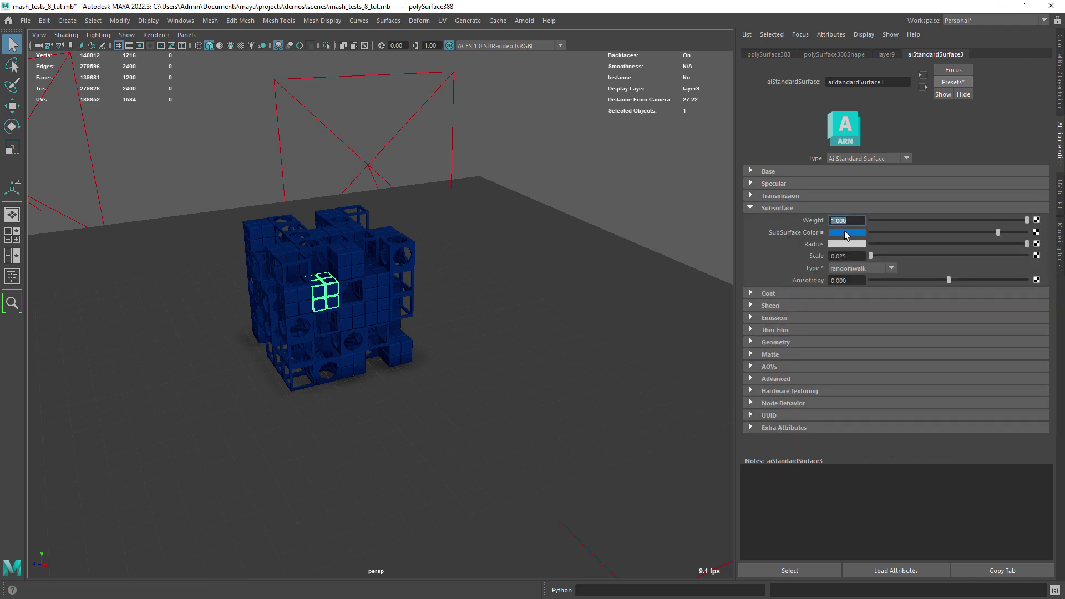
{"action": "left_click", "coordinate": [847, 258]}
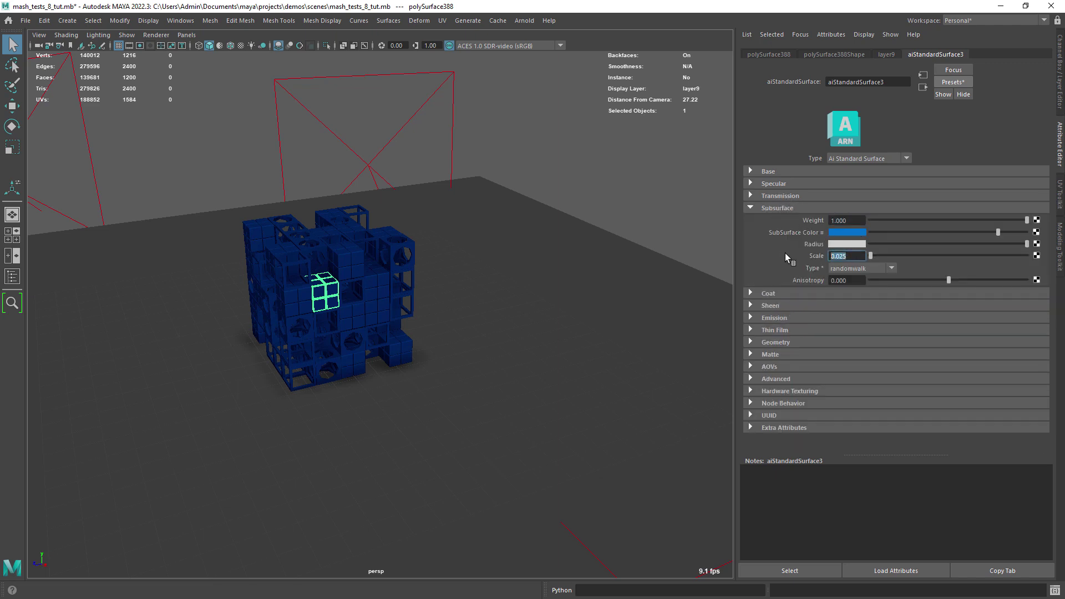
Clear the selection and look through shotCAM.
{"action": "left_click", "coordinate": [625, 171]}
{"action": "right_click_drag", "start_coordinate": [625, 171], "coordinate": [463, 245], "text": "alt"}
{"action": "right_click", "coordinate": [39, 46]}
{"action": "left_click", "coordinate": [52, 77]}
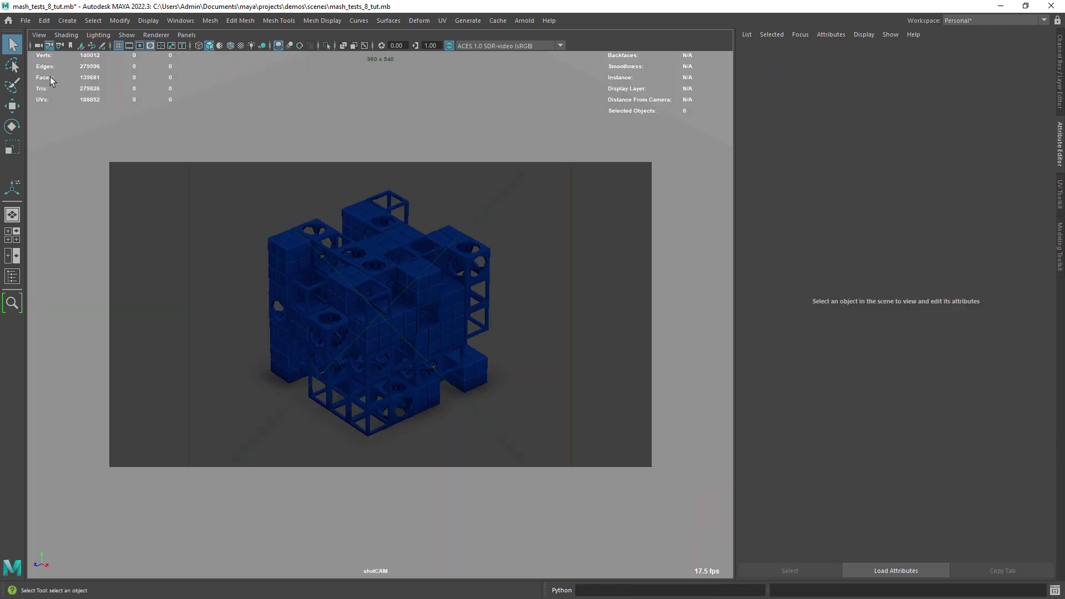
{"action": "left_click", "coordinate": [524, 21]}
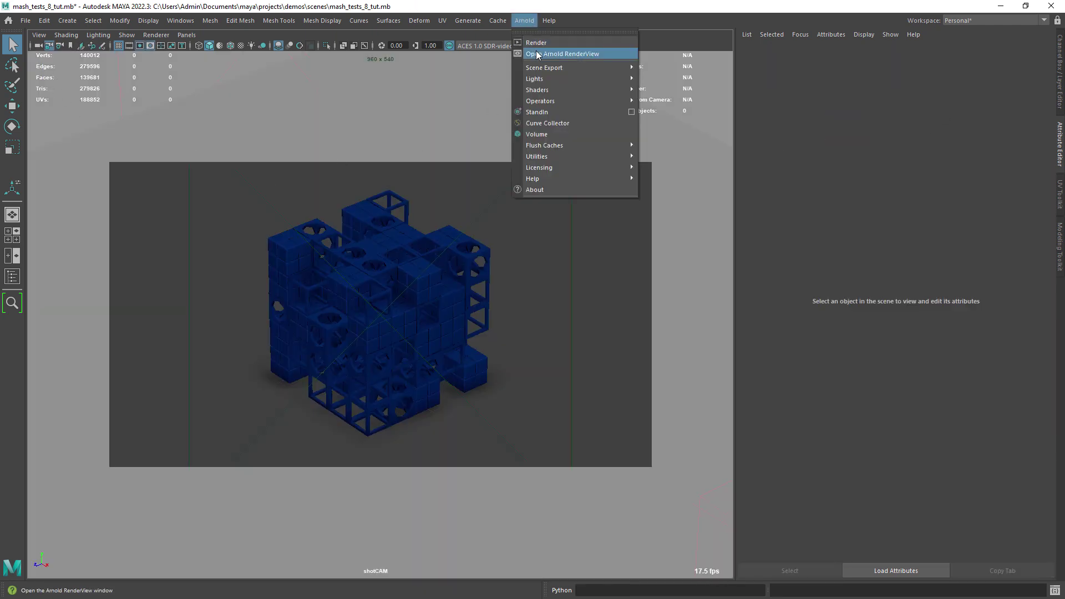
{"action": "left_click", "coordinate": [538, 53]}
{"action": "left_click", "coordinate": [424, 106]}
Examine the Arnold sampling and ray depth values in the render settings, and close the settings.
{"action": "left_click", "coordinate": [180, 20]}
{"action": "mouse_move", "coordinate": [261, 109]}
{"action": "left_click", "coordinate": [333, 118]}
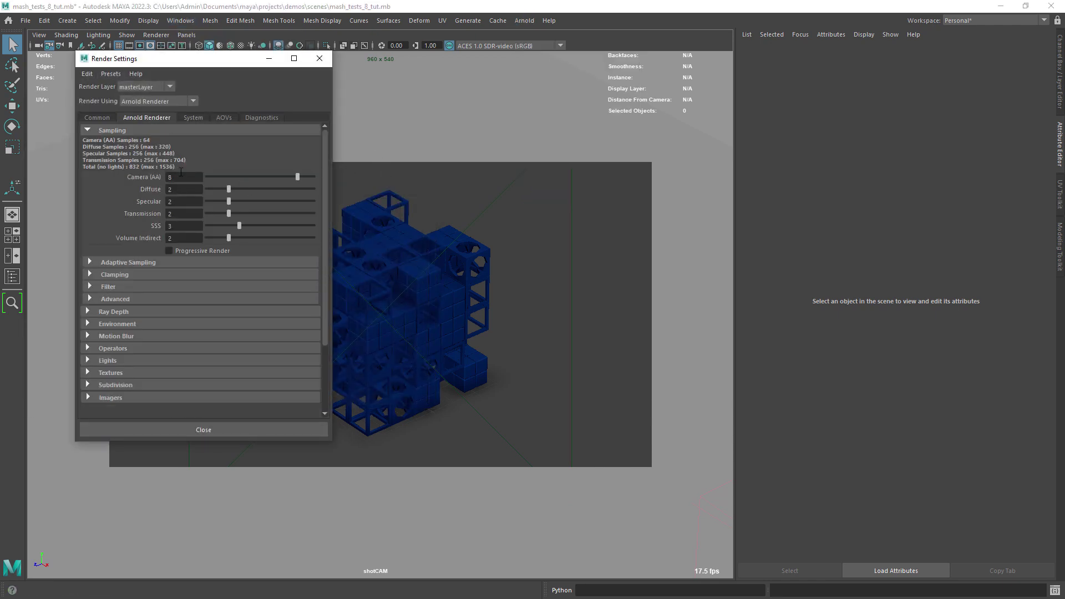
{"action": "key", "text": "Tab"}
{"action": "left_click", "coordinate": [133, 311]}
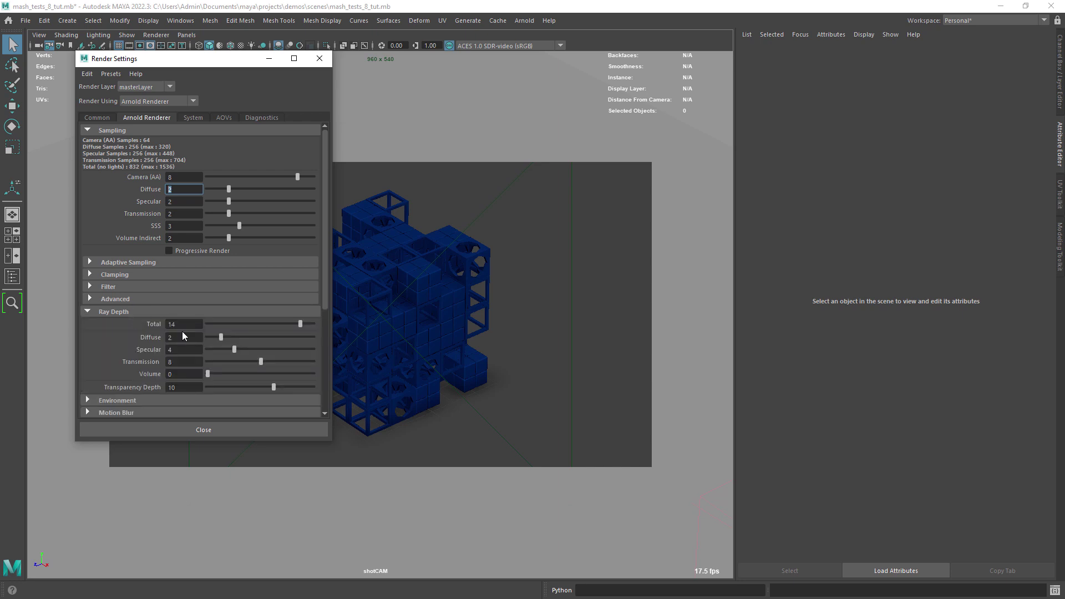
{"action": "key", "text": "Tab"}
{"action": "key", "text": "Tab"}
{"action": "key", "text": "Tab"}
{"action": "left_click", "coordinate": [320, 59]}
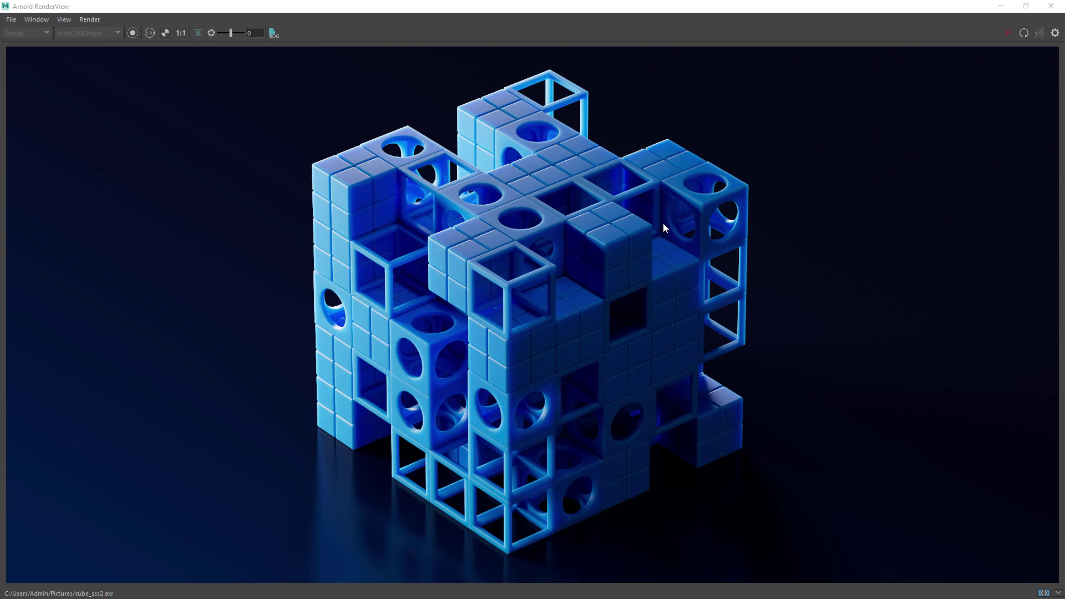
Examine the cube_sss2.exr render of the block structure in the Arnold RenderView.
{"action": "middle_click_drag", "start_coordinate": [681, 249], "coordinate": [664, 263]}
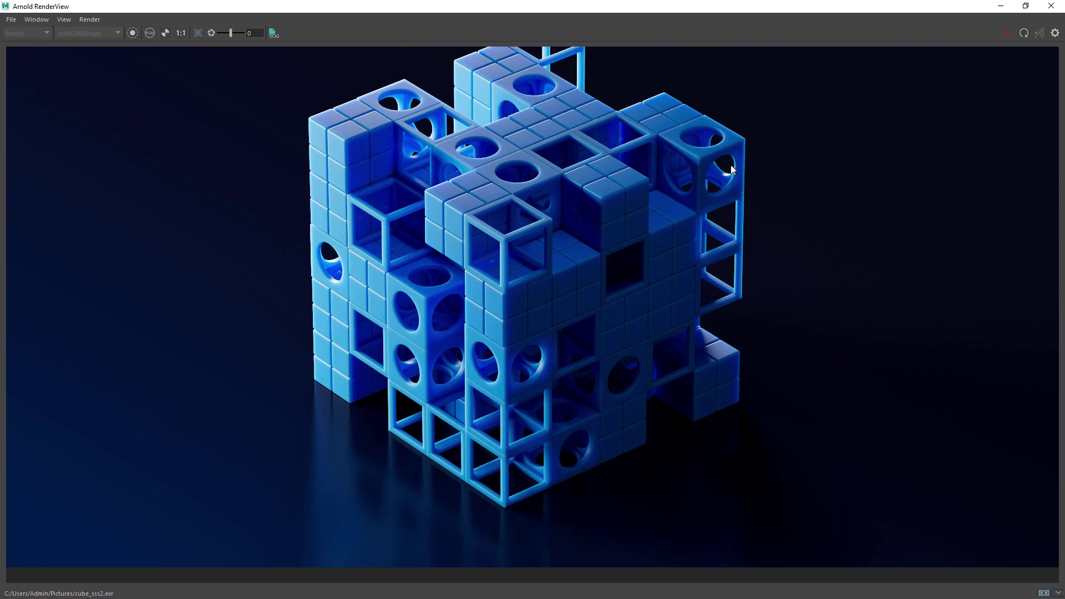
{"action": "middle_click_drag", "start_coordinate": [732, 213], "coordinate": [720, 250]}
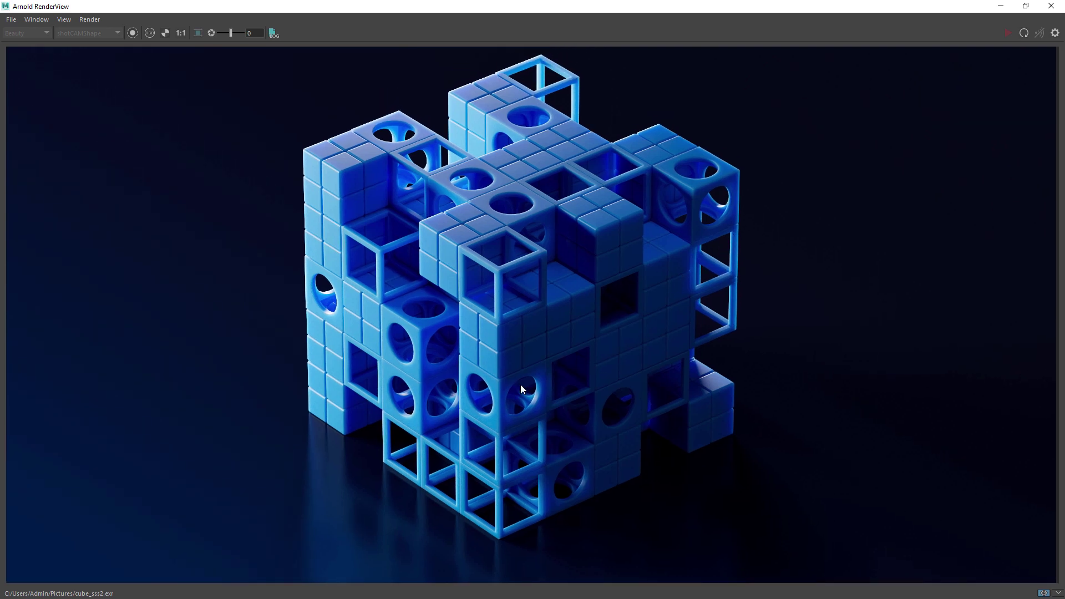